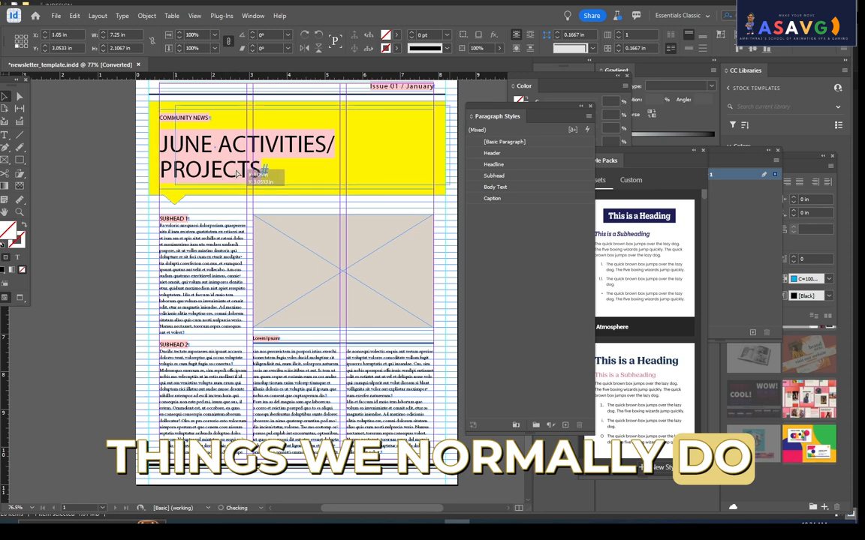
# - Move the headline text frame up and to the right inside the yellow banner, to X 0.83 in
pyautogui.moveTo(199, 162); pyautogui.dragTo(208, 153)
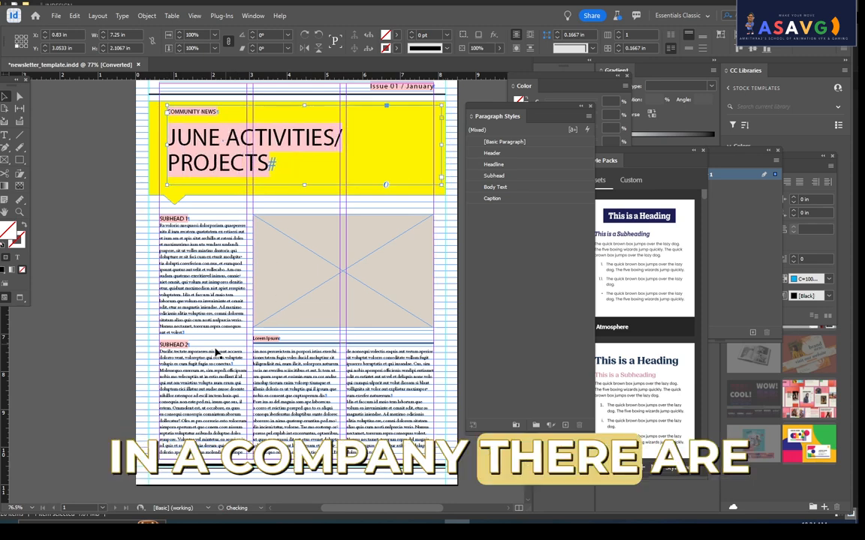
pyautogui.scroll(-1, 337, 324)
pyautogui.scroll(3, 334, 348)
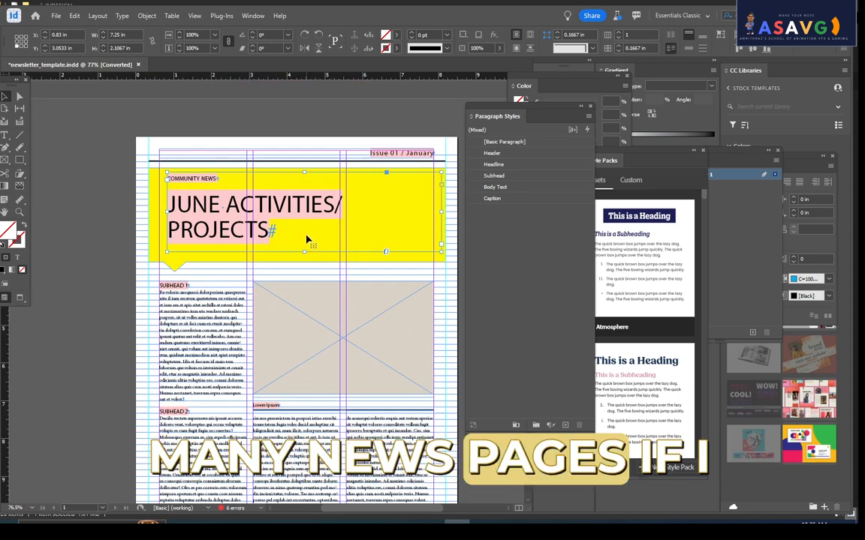
pyautogui.scroll(-1, 306, 237)
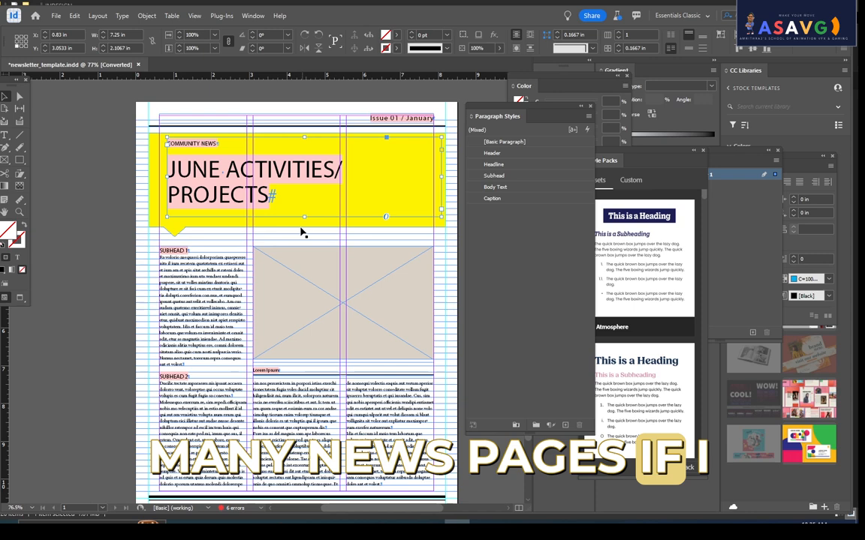
pyautogui.doubleClick(281, 178)
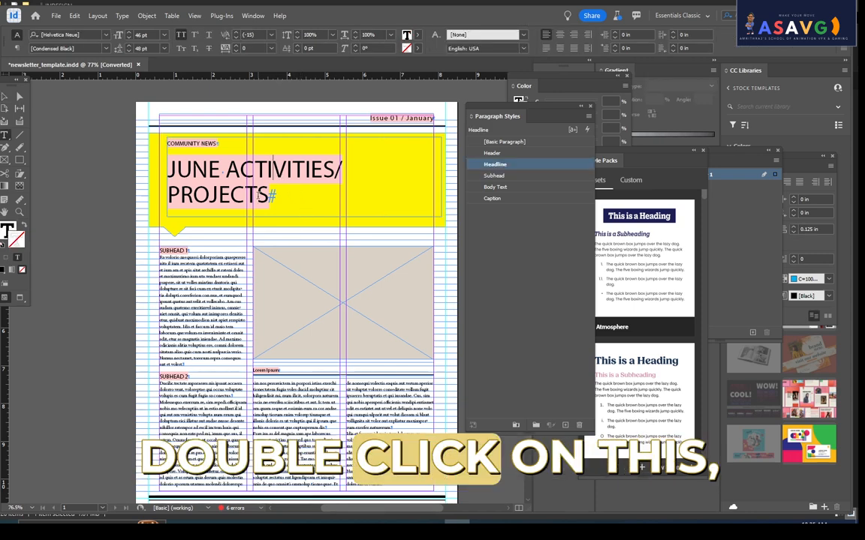
pyautogui.moveTo(258, 193); pyautogui.dragTo(168, 166)
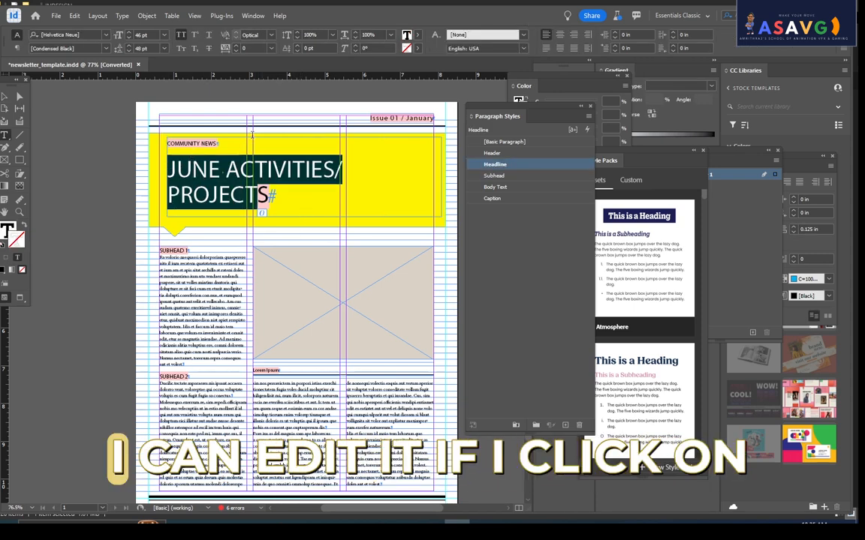
pyautogui.press('Escape')
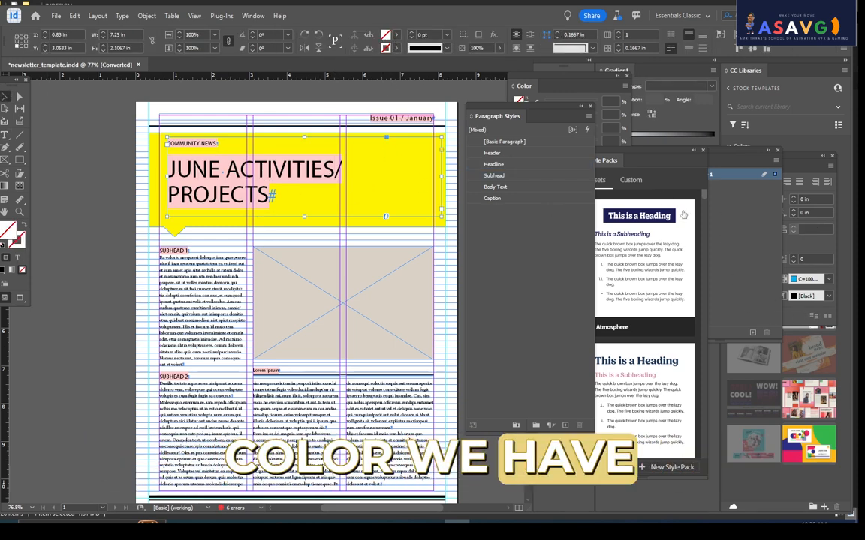
# - Try the C=100 M=0 Y=0 K=0 swatch as the headline text frame's fill, and reset the fill to None
pyautogui.click(252, 16)
pyautogui.moveTo(305, 92)
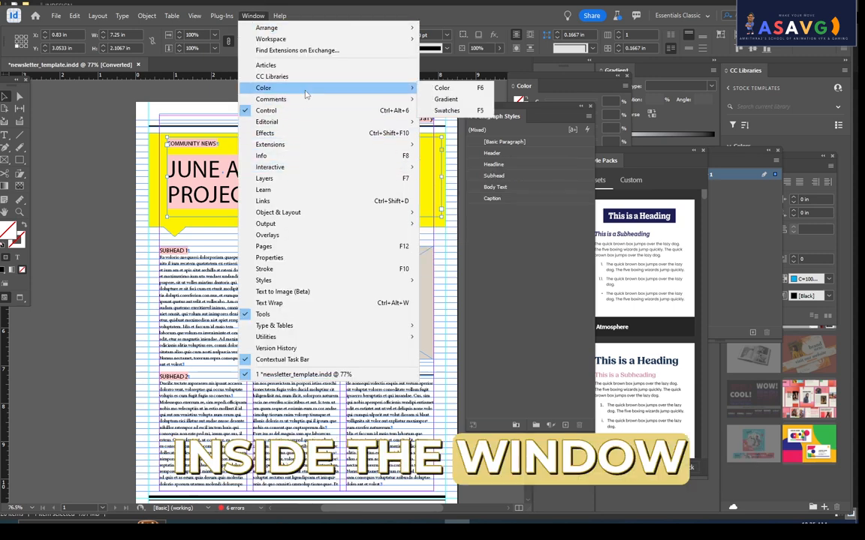
pyautogui.click(446, 110)
pyautogui.click(574, 292)
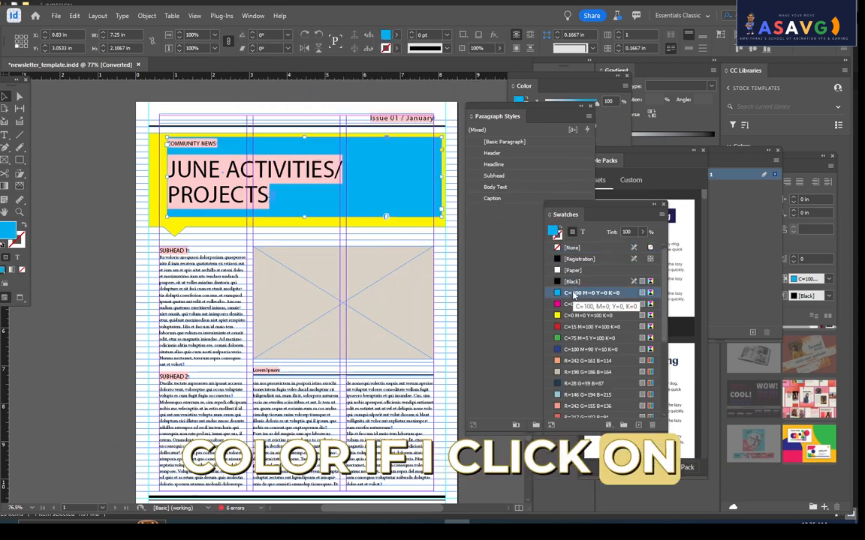
pyautogui.click(569, 247)
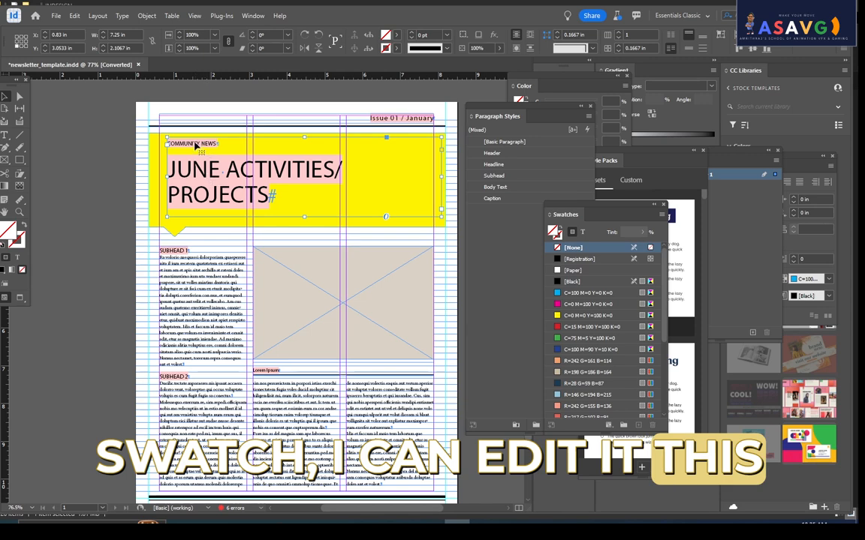
# - Set the font of all text in the headline frame to Microgramma D Extended
pyautogui.doubleClick(222, 172)
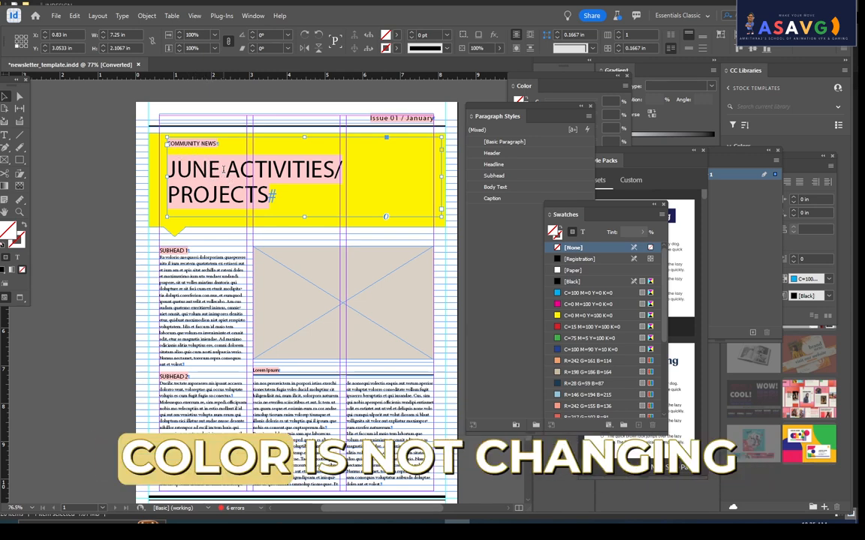
pyautogui.hotkey('ctrl', 'a')
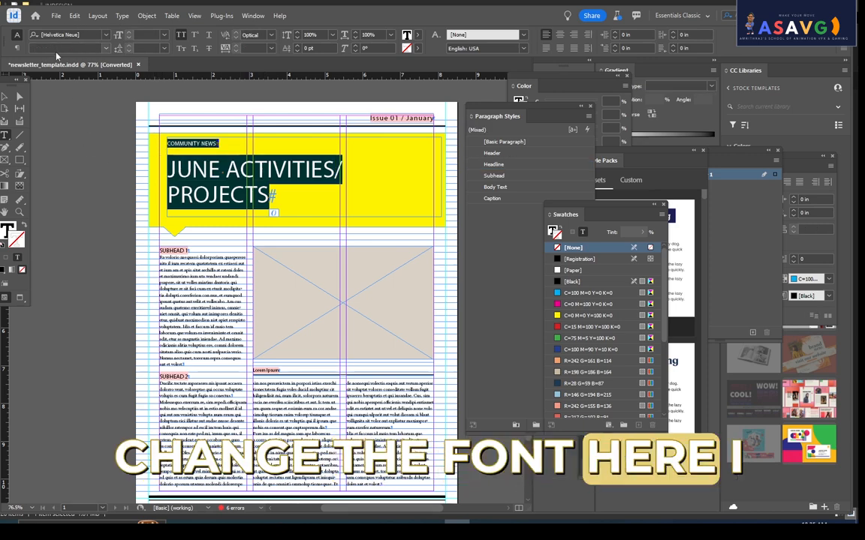
pyautogui.doubleClick(55, 13)
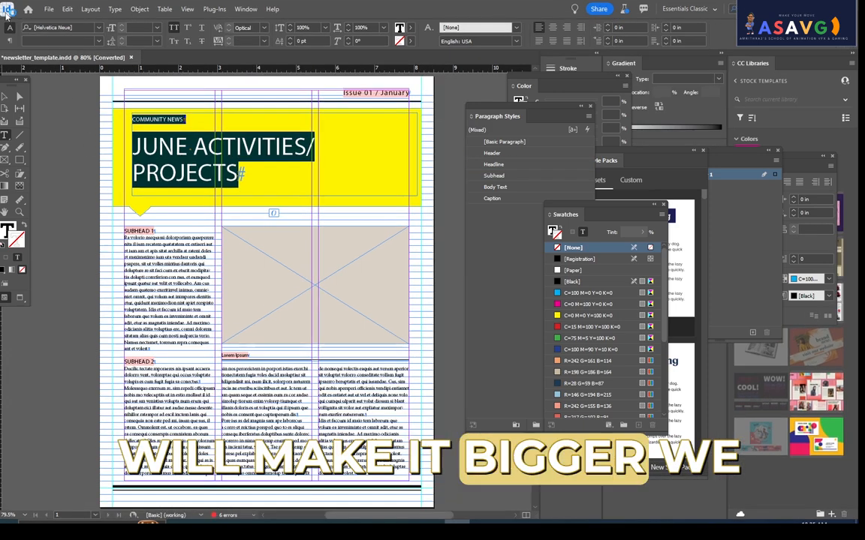
pyautogui.click(66, 28)
pyautogui.click(98, 28)
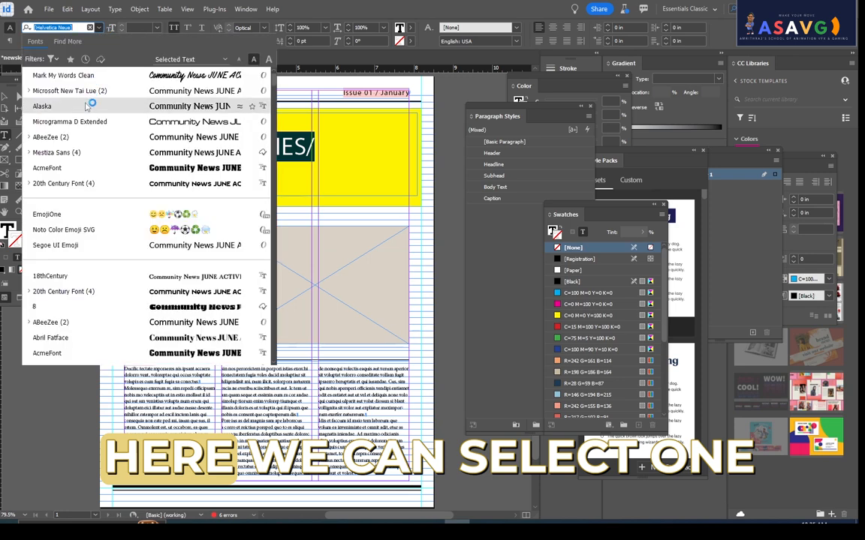
pyautogui.click(75, 121)
pyautogui.click(350, 239)
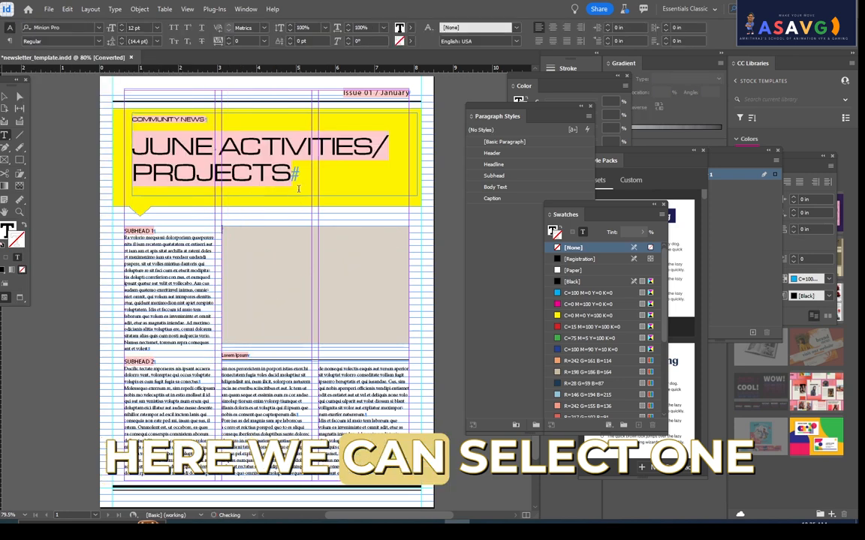
# - Change the font of all text in the headline frame to AcmeFont
pyautogui.moveTo(298, 188); pyautogui.dragTo(95, 33)
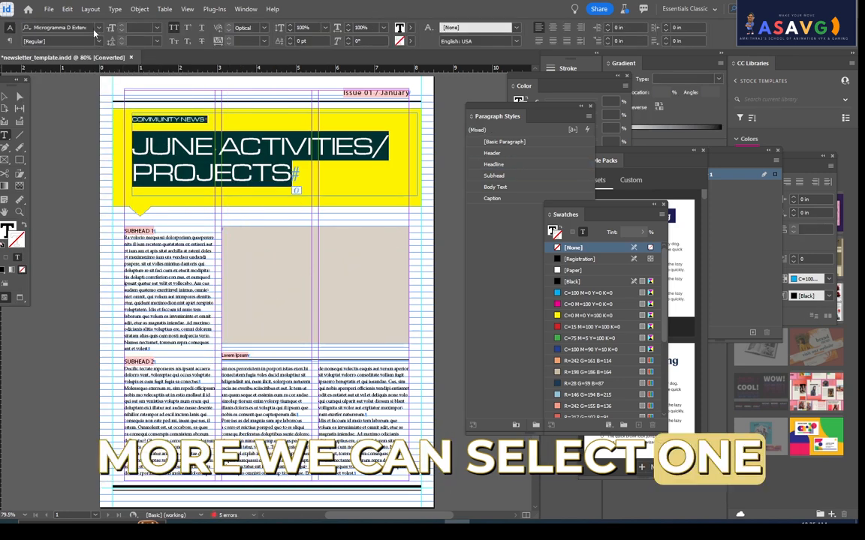
pyautogui.click(98, 28)
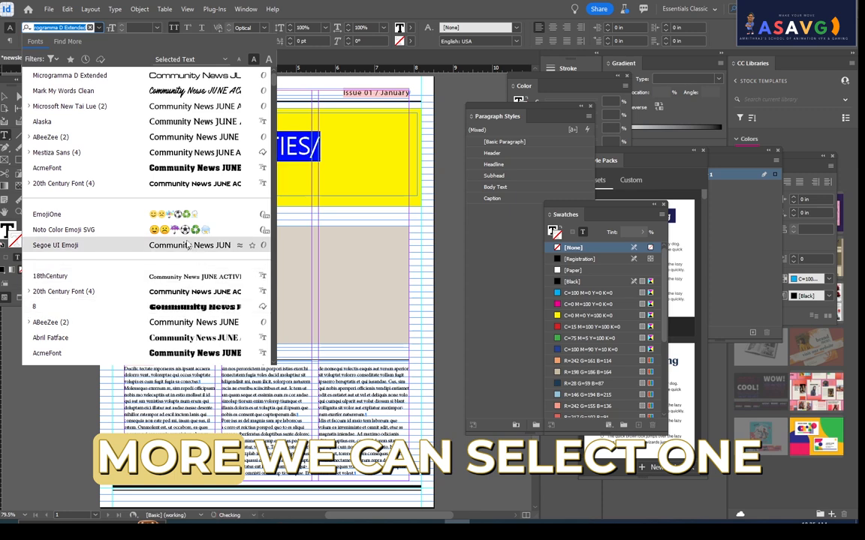
pyautogui.click(195, 168)
pyautogui.click(336, 173)
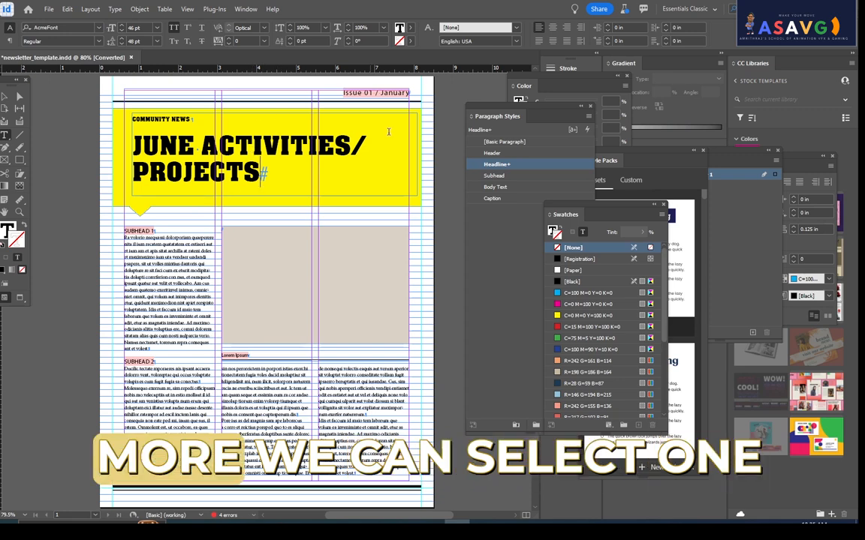
# - Remove the slash so the headline reads JUNE ACTIVITIESPROJECTS, and add spaces before JUNE to centre it above the second line
pyautogui.press('BackSpace')
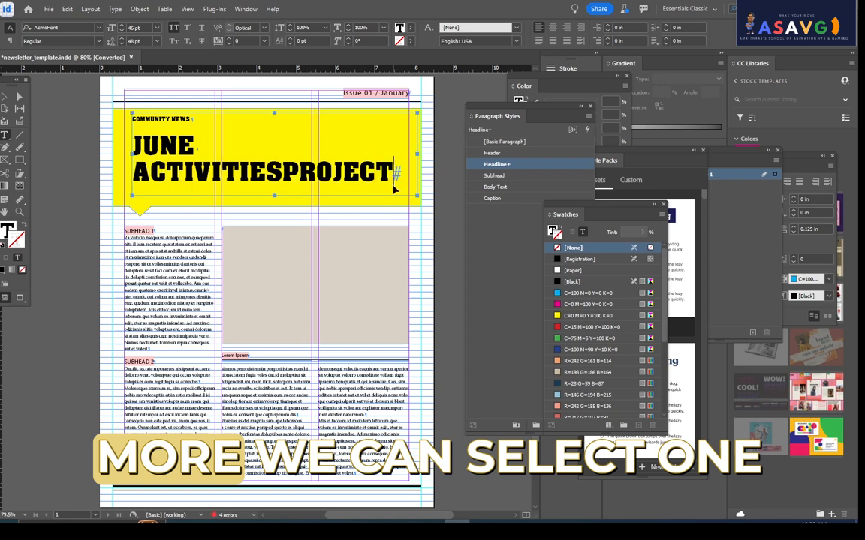
pyautogui.press('Escape')
pyautogui.doubleClick(155, 145)
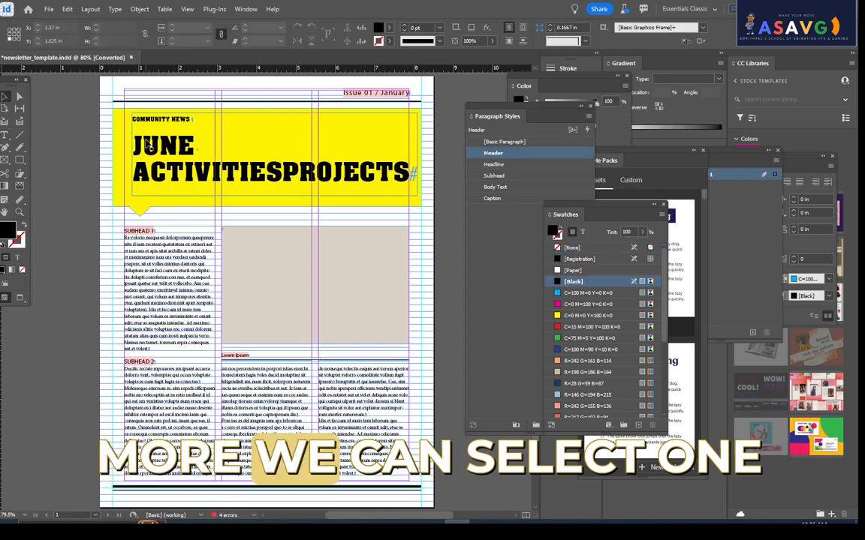
pyautogui.press('BackSpace')
pyautogui.press('BackSpace')
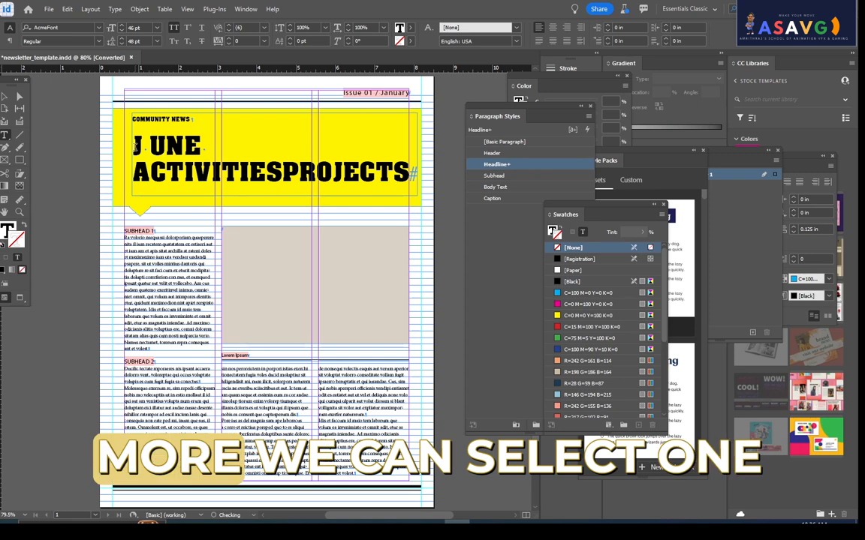
pyautogui.press('Left')
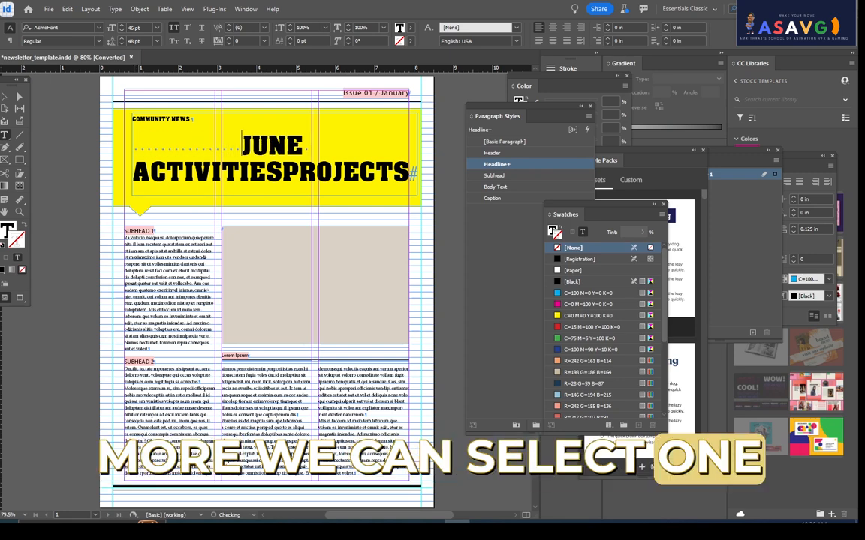
# - Delete the COMMUNITY NEWS text above the headline
pyautogui.click(174, 118)
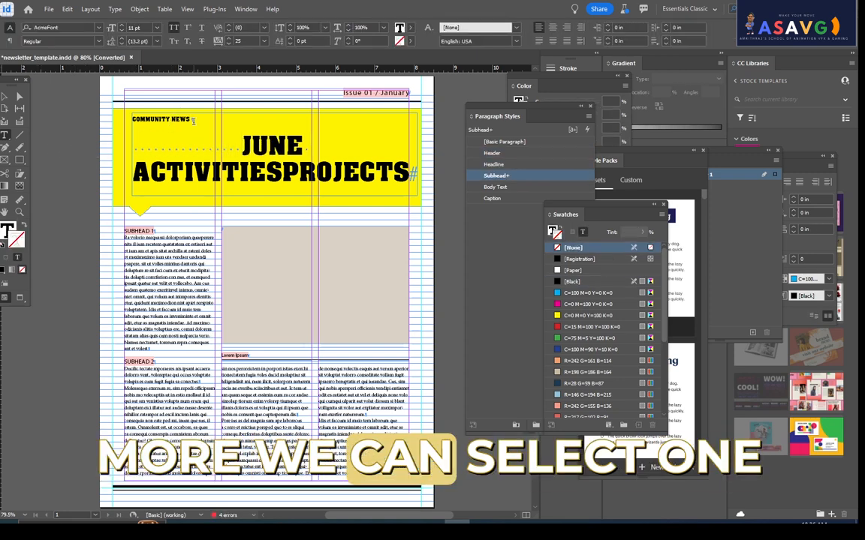
pyautogui.hotkey('ctrl', 'a')
pyautogui.press('BackSpace')
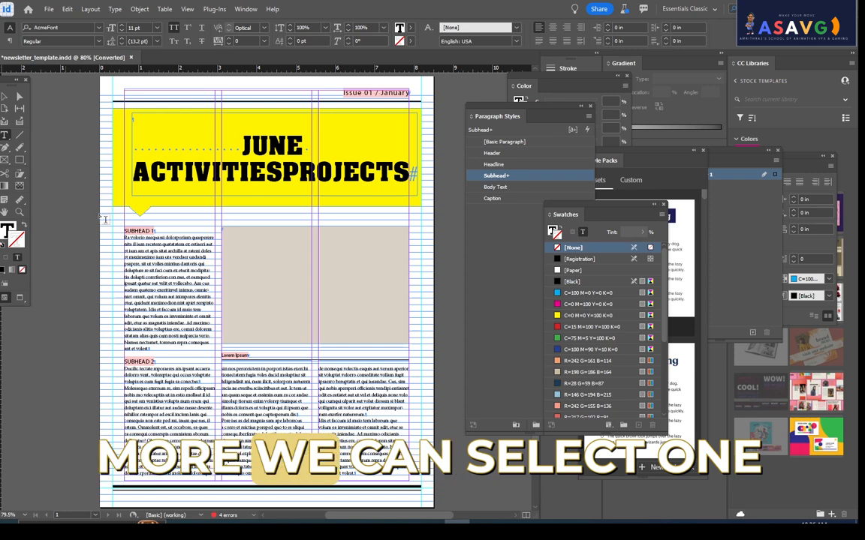
pyautogui.click(78, 218)
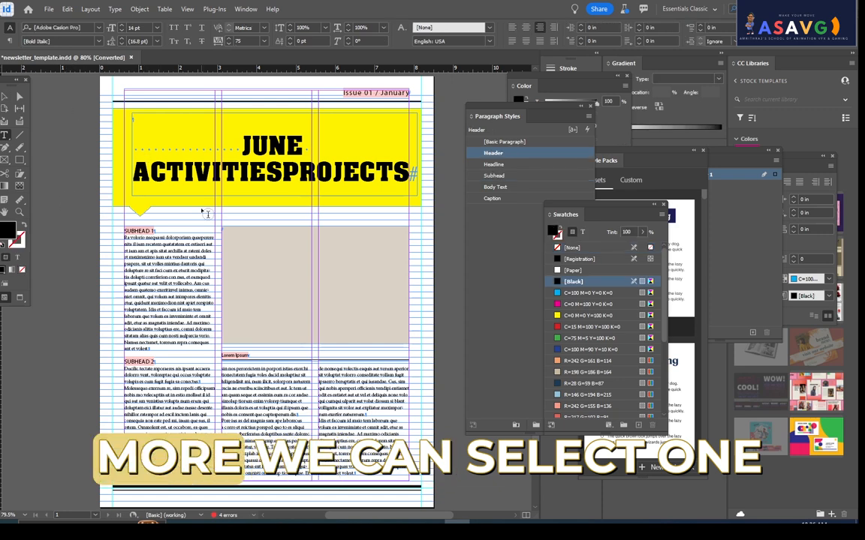
pyautogui.press('w')
pyautogui.press('w')
pyautogui.press('w')
pyautogui.press('w')
pyautogui.press('w')
pyautogui.press('w')
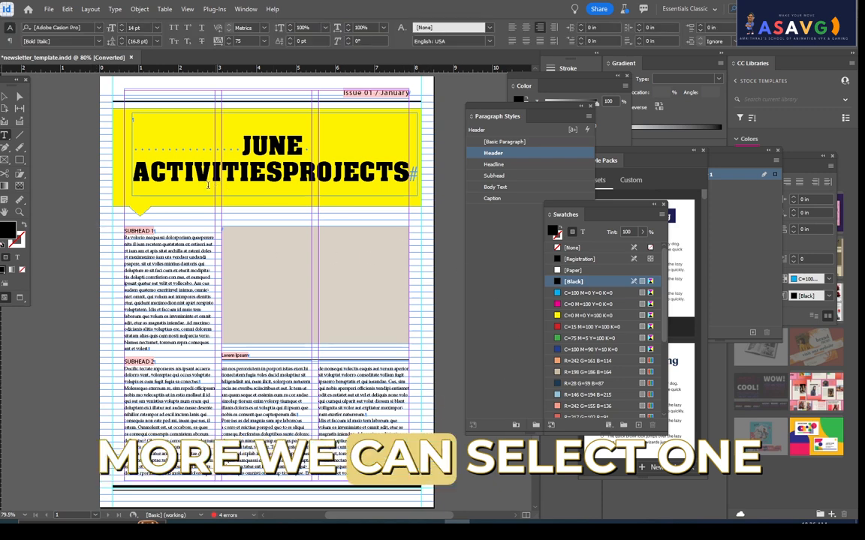
# - Set the font of the SUBHEAD 1 heading to AcmeFont
pyautogui.tripleClick(155, 230)
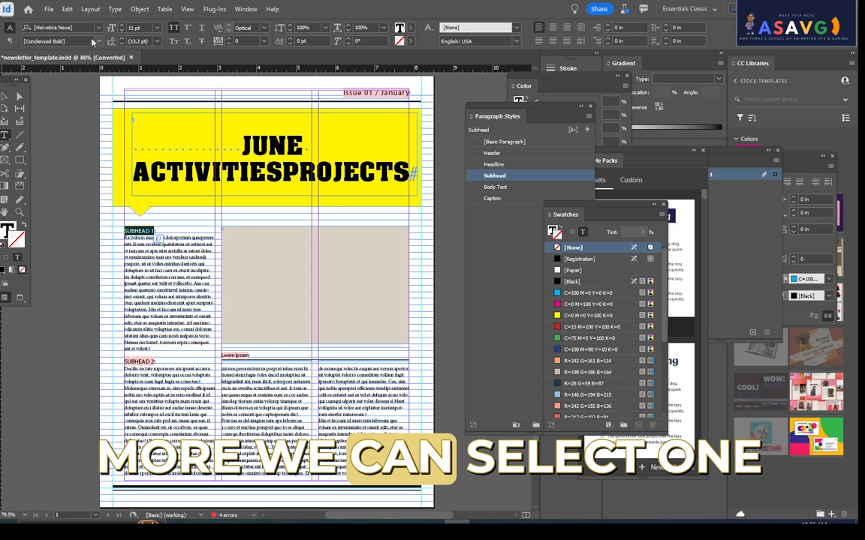
pyautogui.click(100, 28)
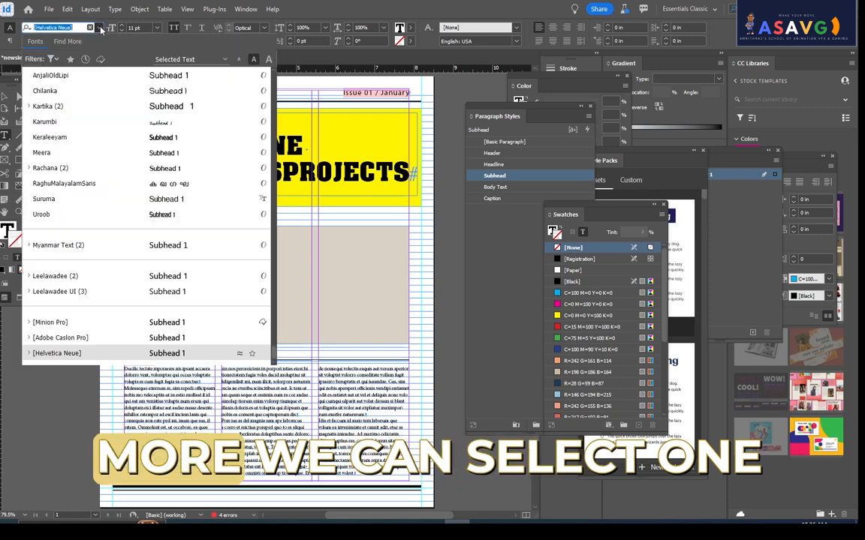
pyautogui.scroll(6, 199, 198)
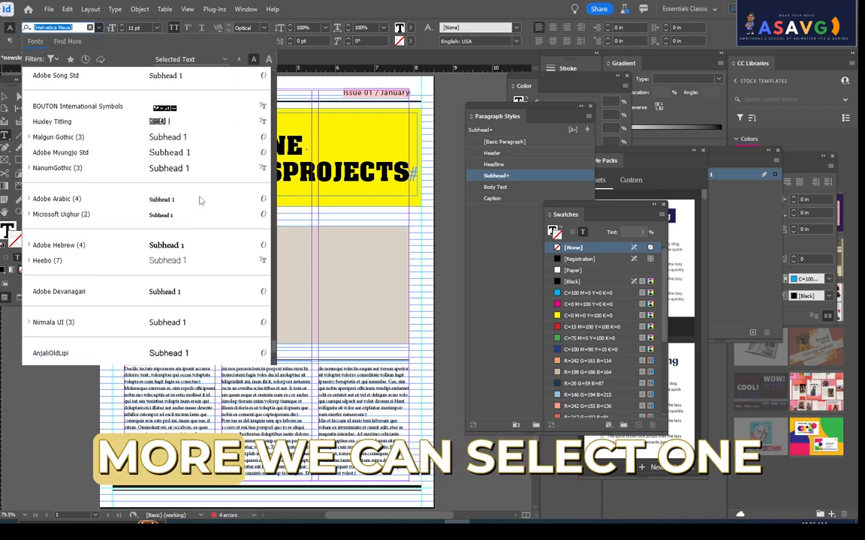
pyautogui.scroll(5, 199, 199)
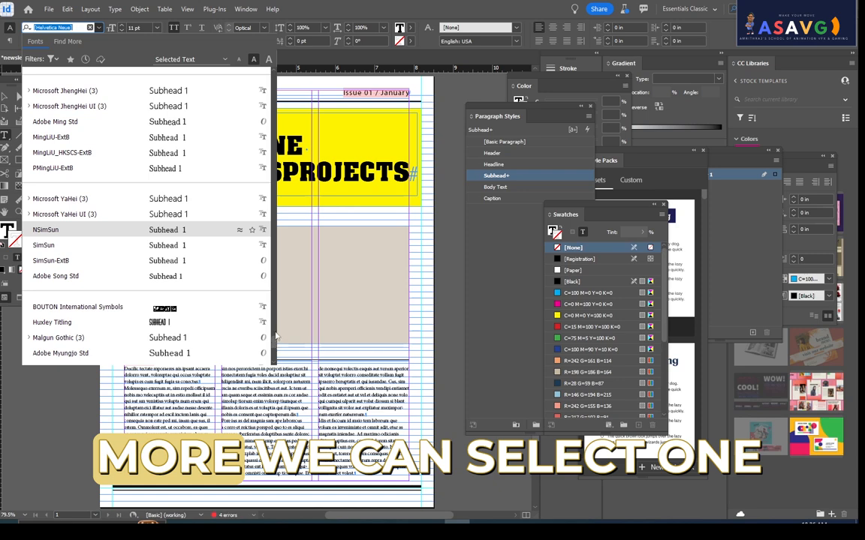
pyautogui.moveTo(275, 346); pyautogui.dragTo(274, 68)
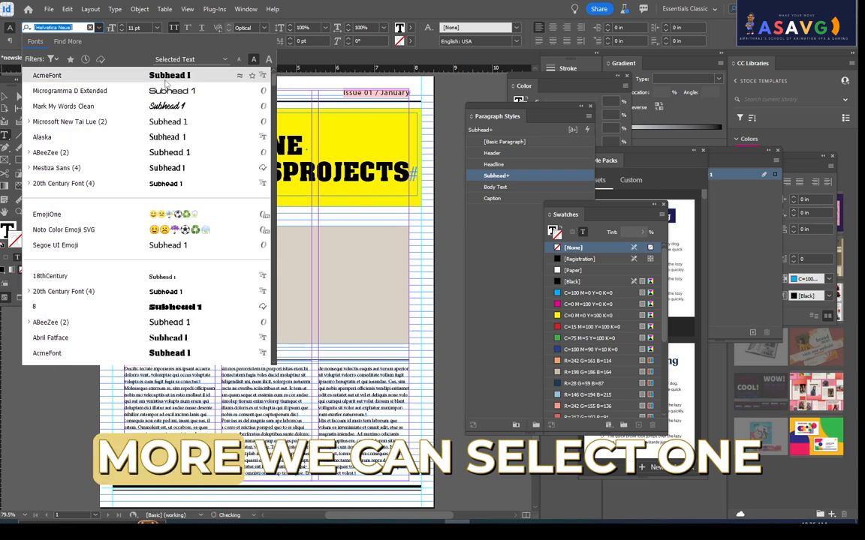
pyautogui.click(150, 76)
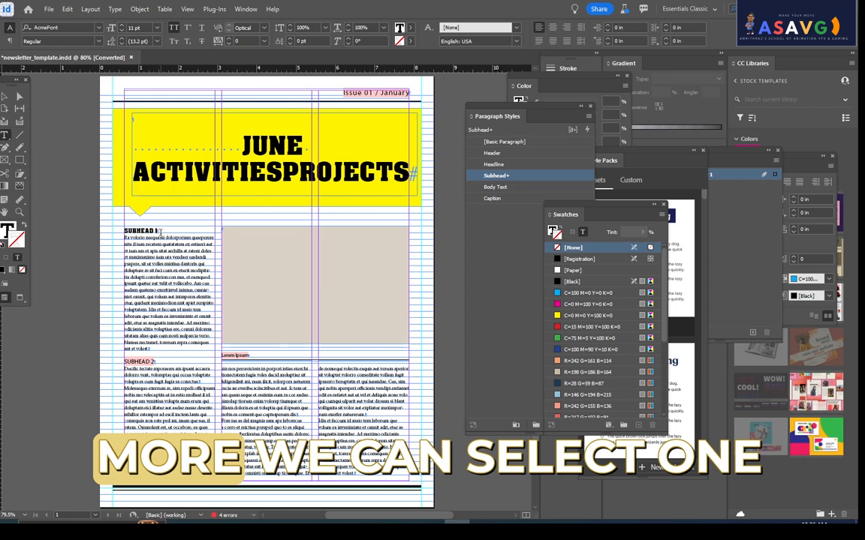
# - Replace the SUBHEAD 1 heading text with PROJECTS
pyautogui.press('BackSpace')
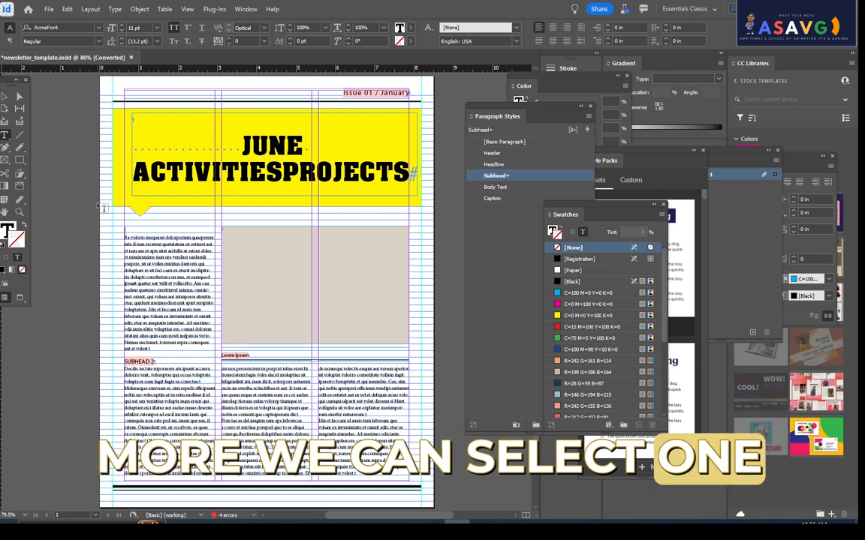
pyautogui.write('PRO')
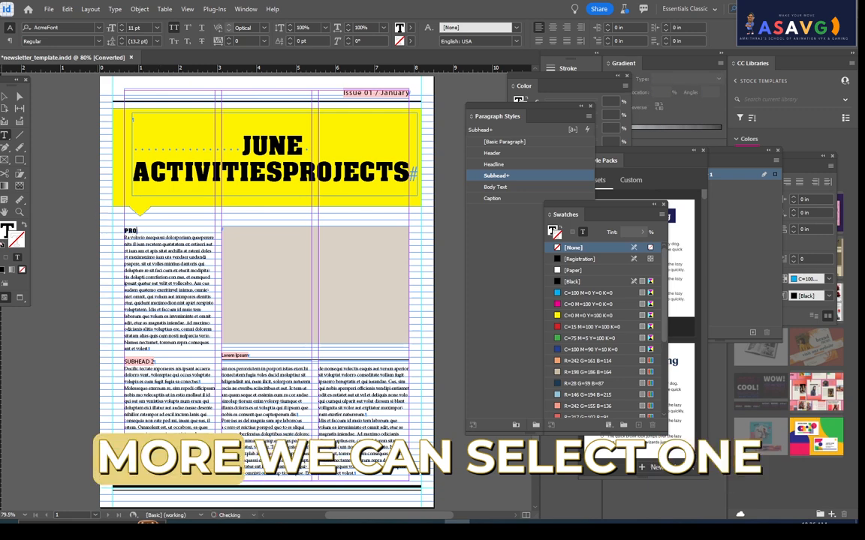
pyautogui.write('JECTS:')
# - Select the PROJECTS heading and display the paragraph styles beside the headline
pyautogui.moveTo(157, 362); pyautogui.dragTo(124, 361)
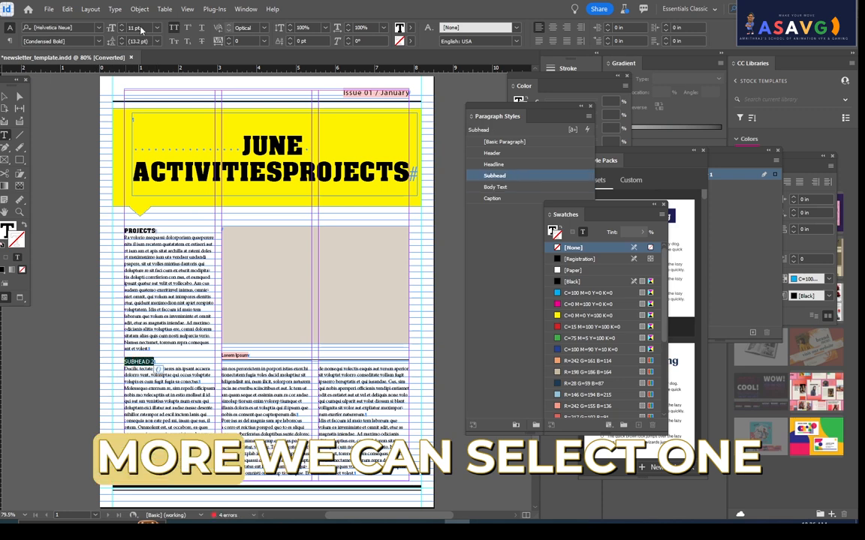
pyautogui.click(154, 229)
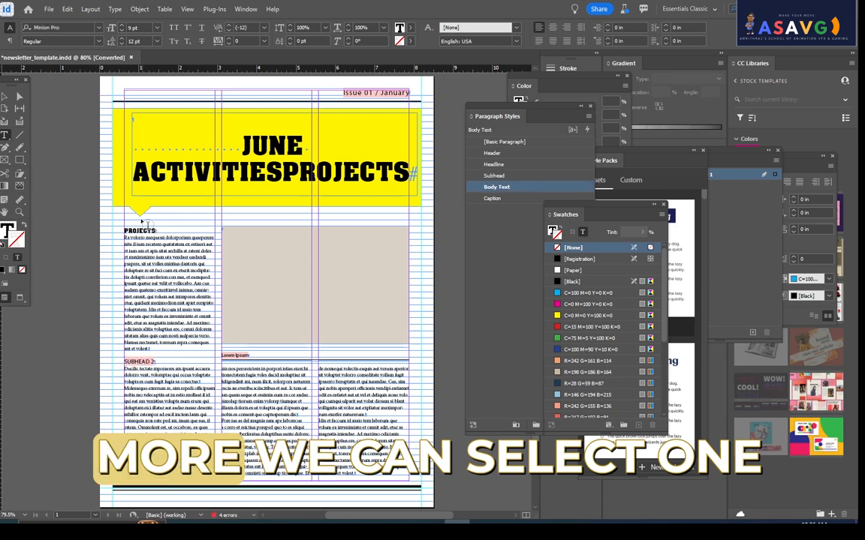
pyautogui.doubleClick(153, 230)
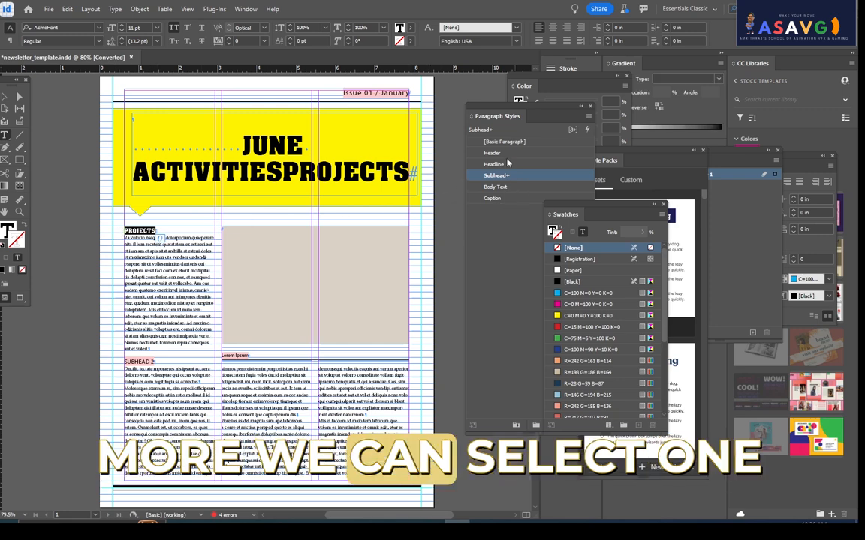
pyautogui.moveTo(508, 124); pyautogui.dragTo(373, 98)
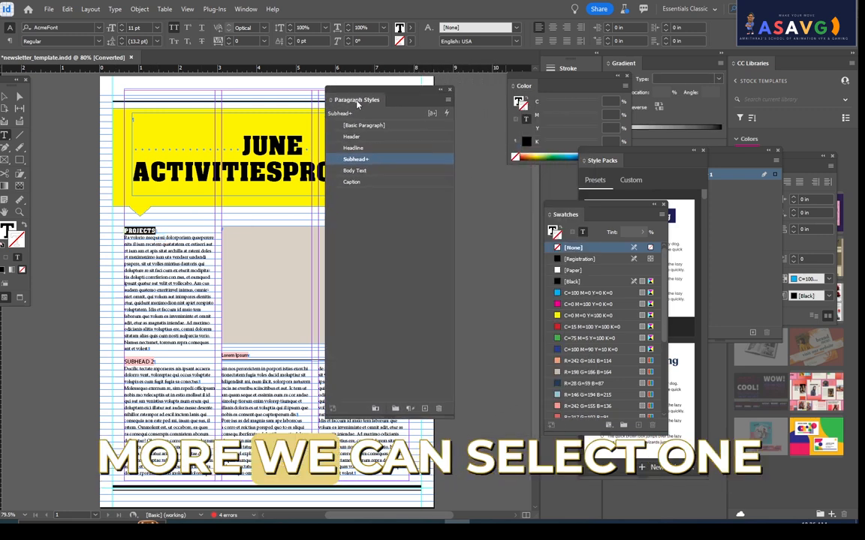
pyautogui.click(454, 80)
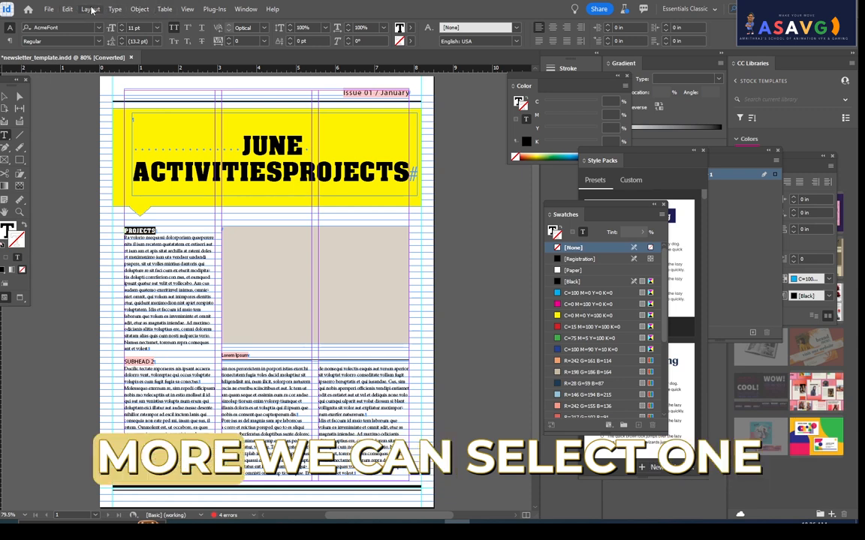
pyautogui.click(115, 9)
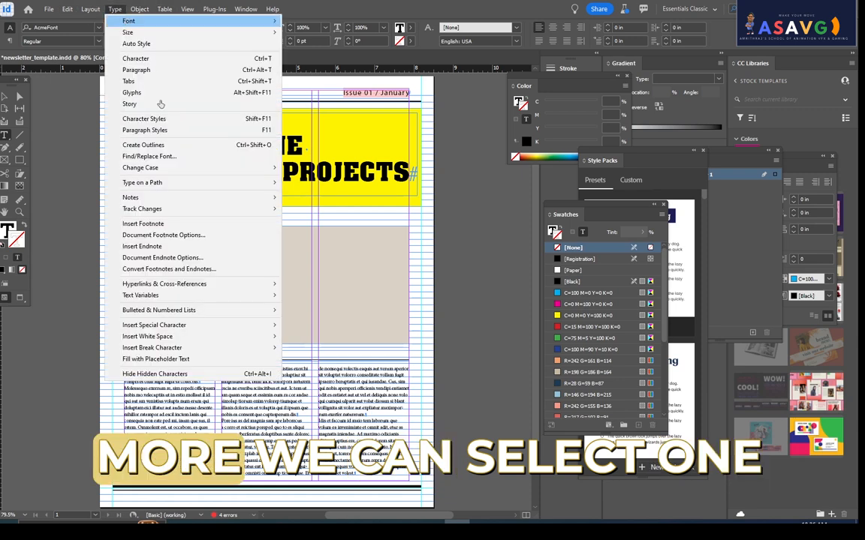
pyautogui.click(199, 132)
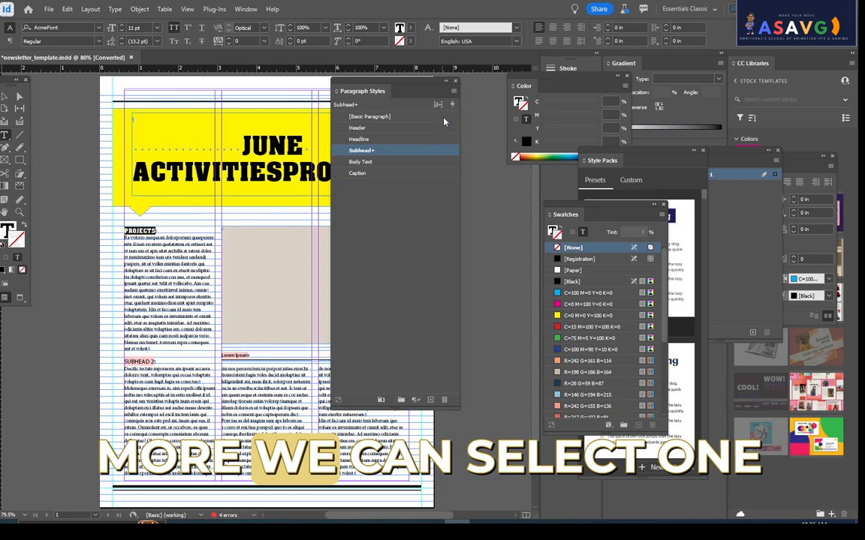
pyautogui.moveTo(381, 87); pyautogui.dragTo(455, 82)
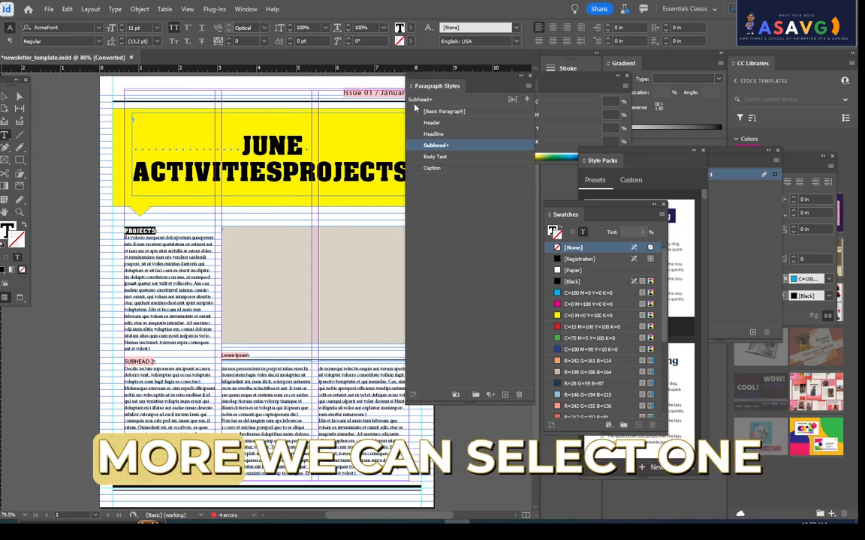
# - Try each paragraph style from Basic Paragraph through Caption on the PROJECTS heading
pyautogui.click(447, 112)
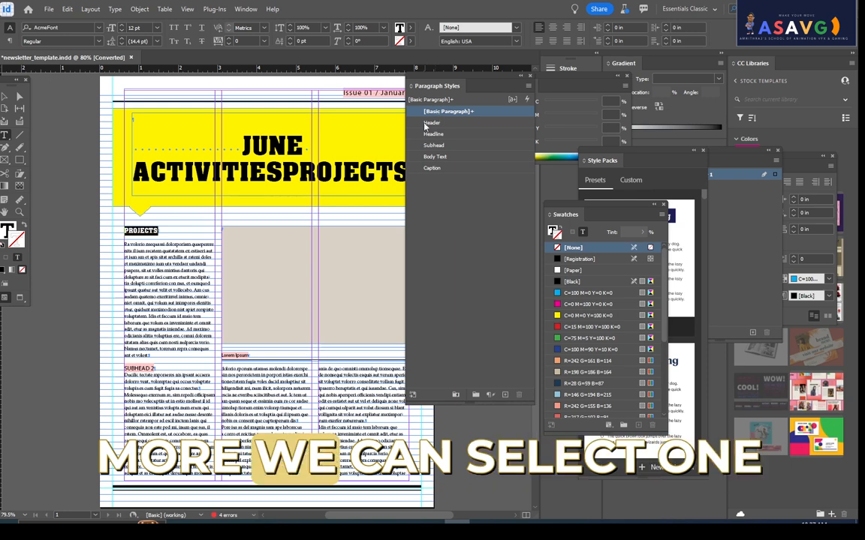
pyautogui.click(432, 123)
pyautogui.click(433, 135)
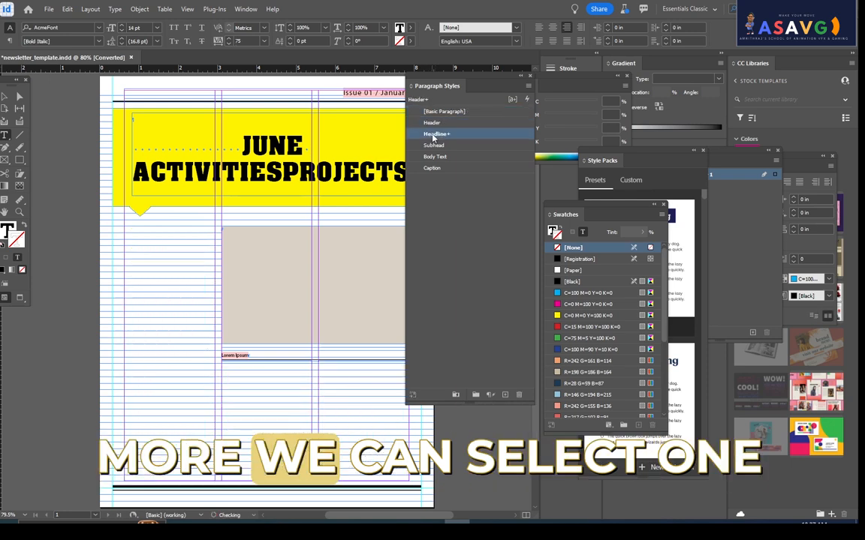
pyautogui.click(434, 146)
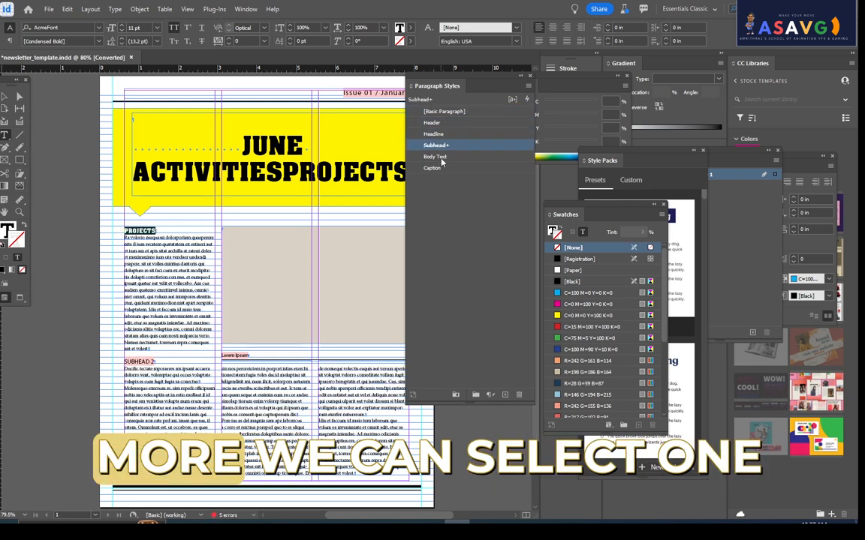
pyautogui.click(435, 158)
pyautogui.click(438, 169)
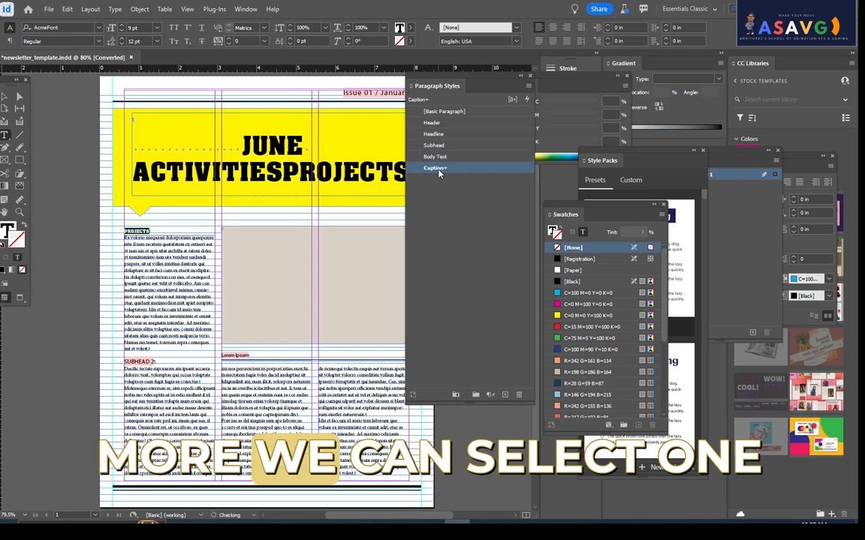
# - Compare the Header and Headline styles with Basic Paragraph on the PROJECTS heading, and leave Basic Paragraph applied
pyautogui.click(439, 111)
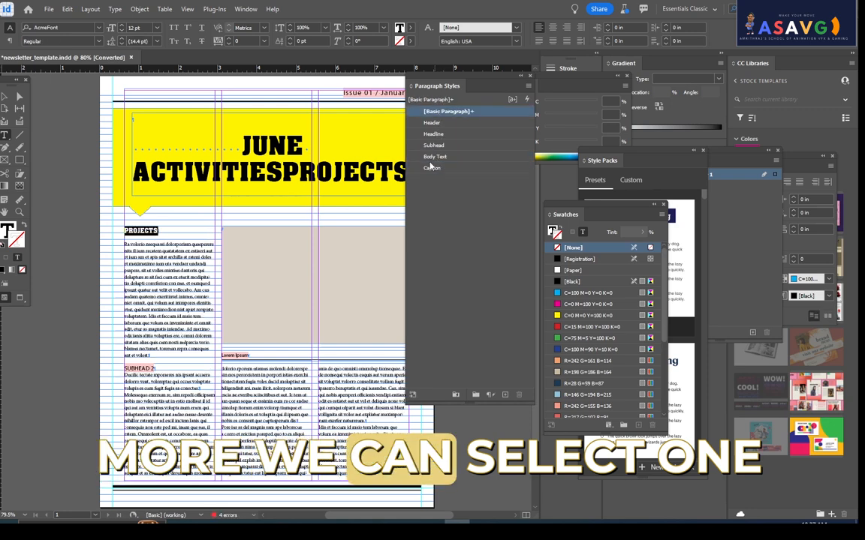
pyautogui.click(445, 123)
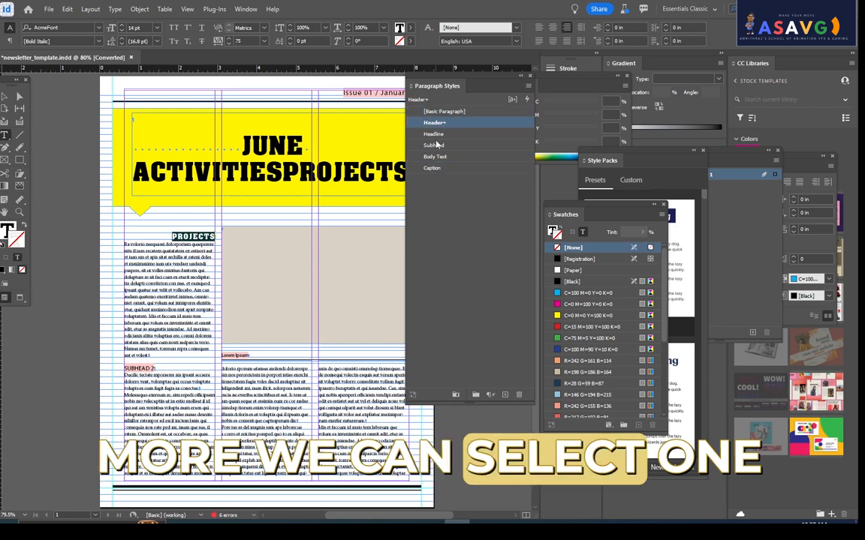
pyautogui.click(436, 136)
pyautogui.click(437, 114)
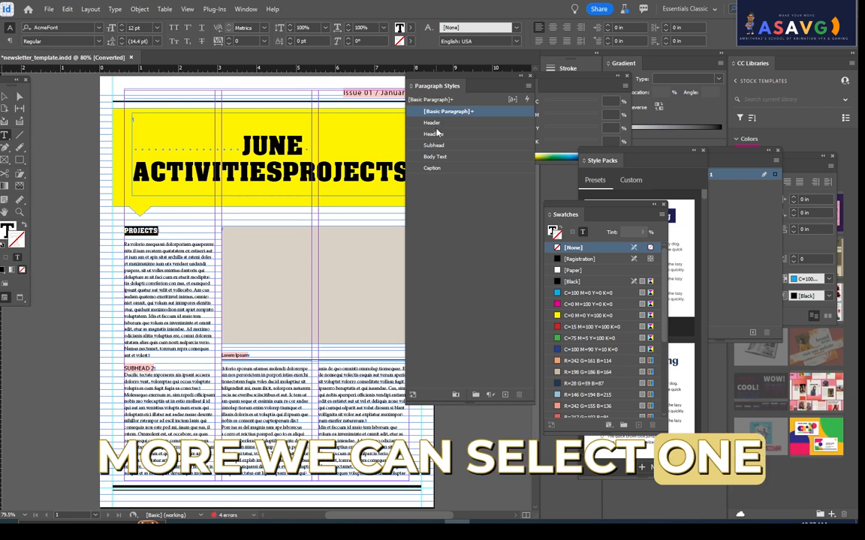
pyautogui.click(438, 122)
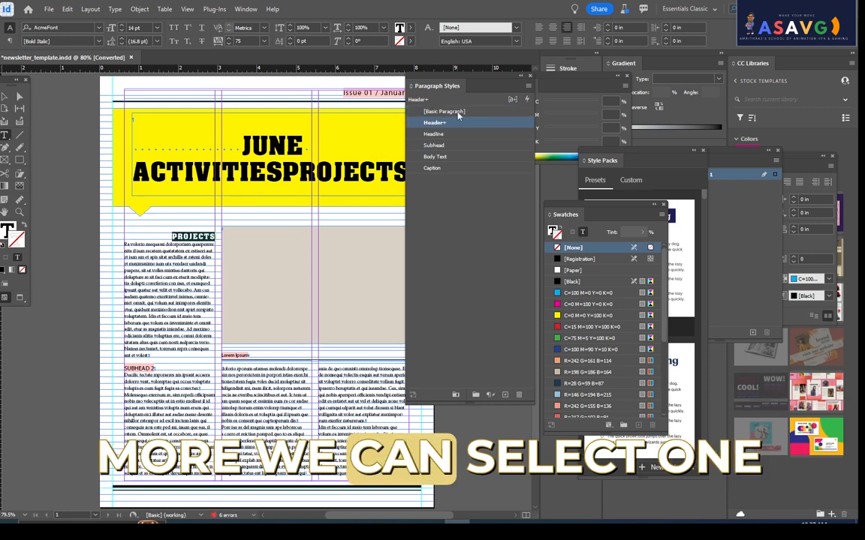
pyautogui.click(452, 113)
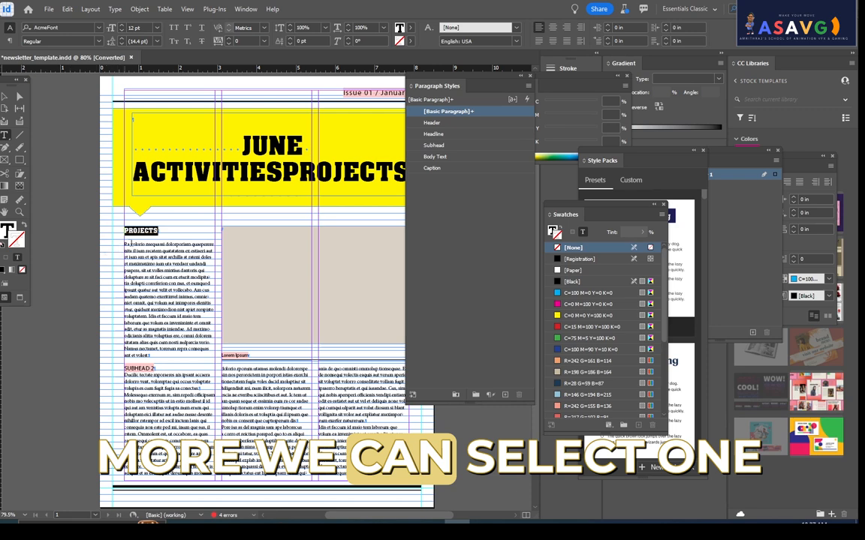
# - Delete all the text below the PROJECTS heading, including the SUBHEAD 2 heading
pyautogui.moveTo(125, 244); pyautogui.dragTo(360, 473)
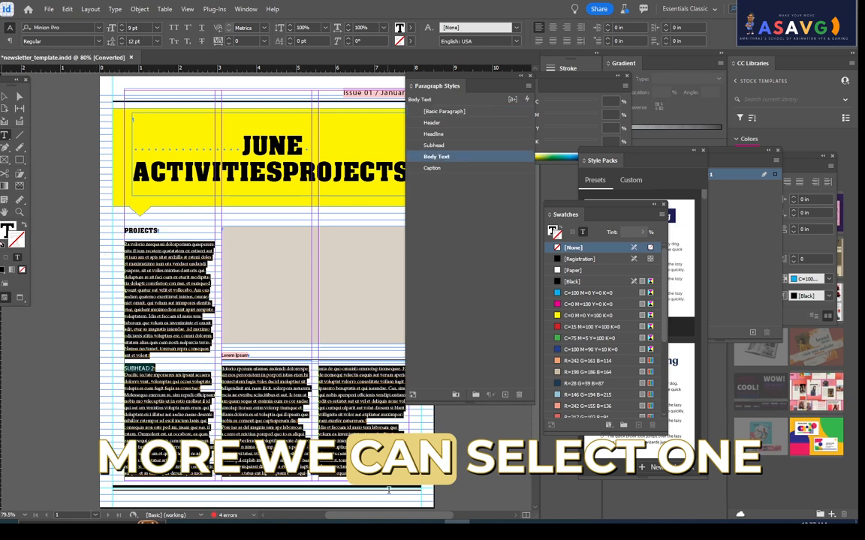
pyautogui.press('BackSpace')
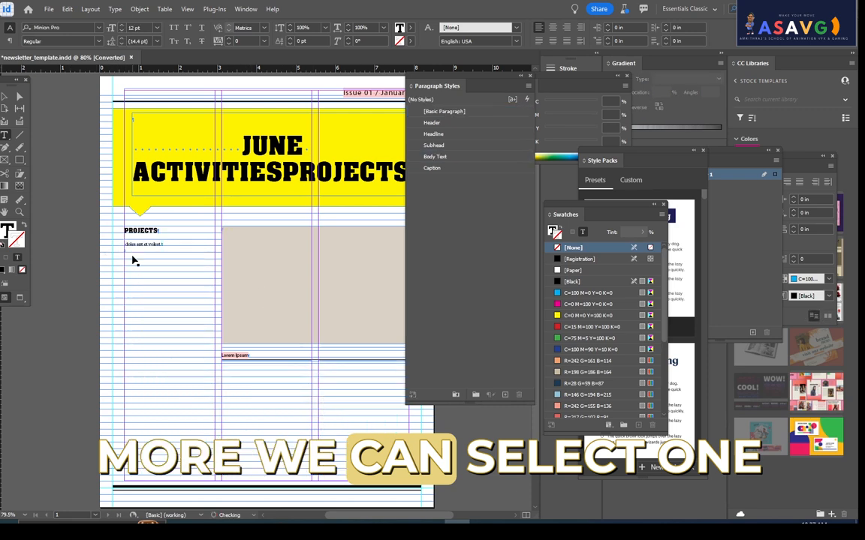
pyautogui.press('Escape')
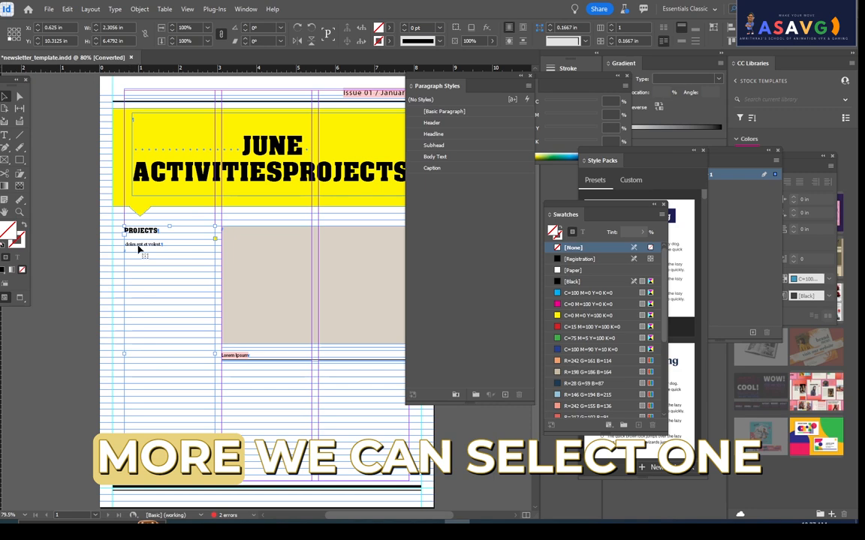
pyautogui.doubleClick(139, 248)
pyautogui.hotkey('ctrl', 'a')
pyautogui.press('BackSpace')
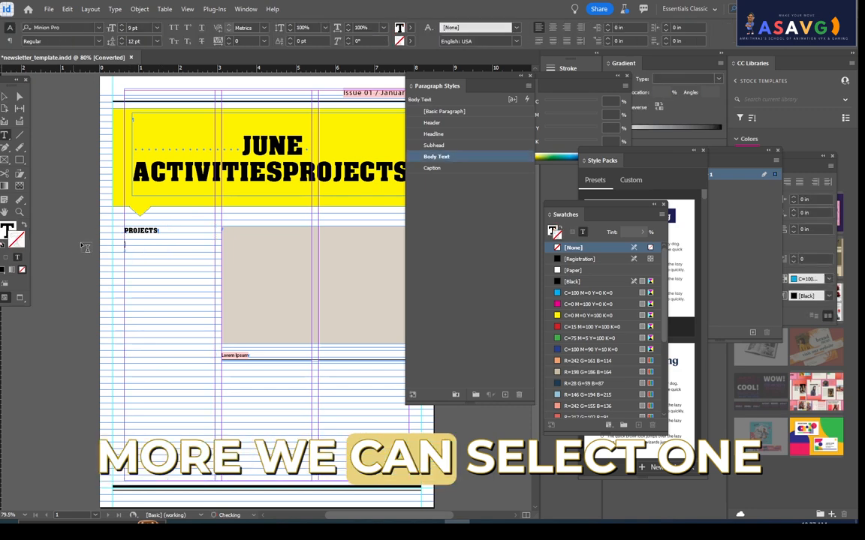
# - Paste the clipboard text under the PROJECTS heading, and undo the paste and the heading and body text deletions
pyautogui.write('E:\\Amrith\\INDESIGN')
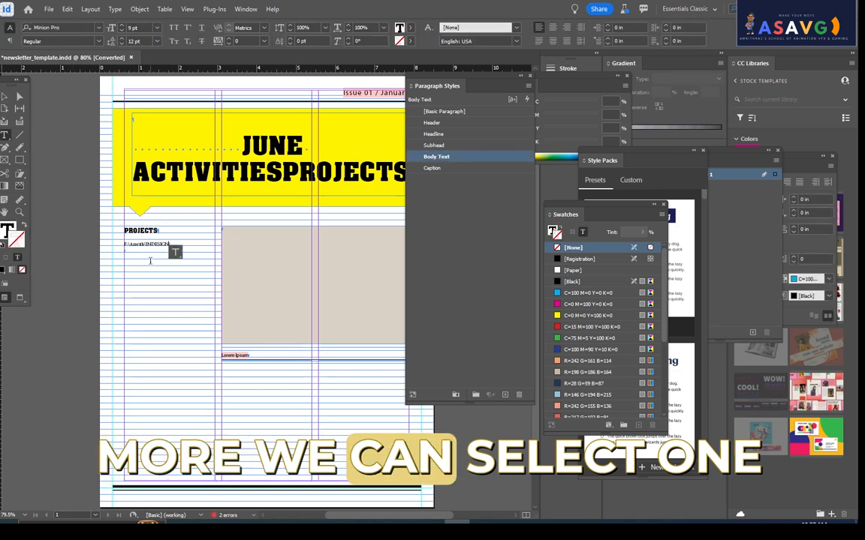
pyautogui.hotkey('ctrl', 'z')
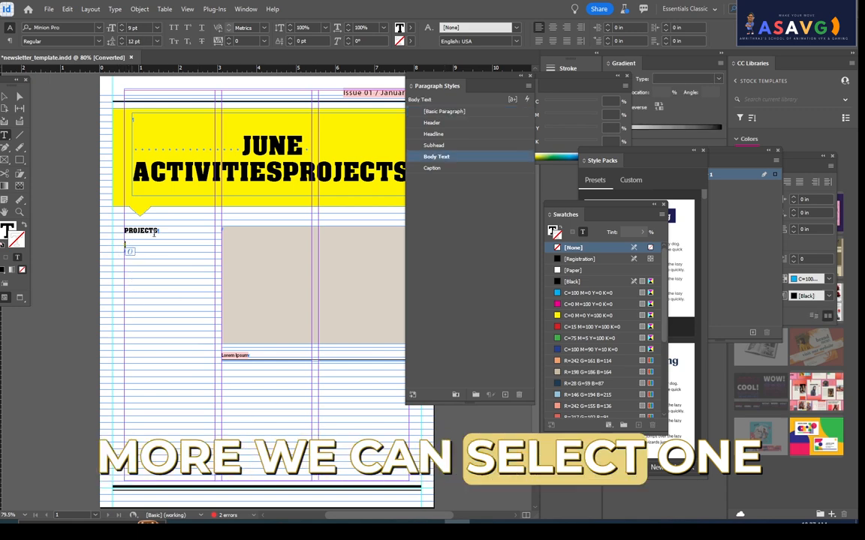
pyautogui.moveTo(160, 231); pyautogui.dragTo(83, 229)
pyautogui.hotkey('ctrl', 'z')
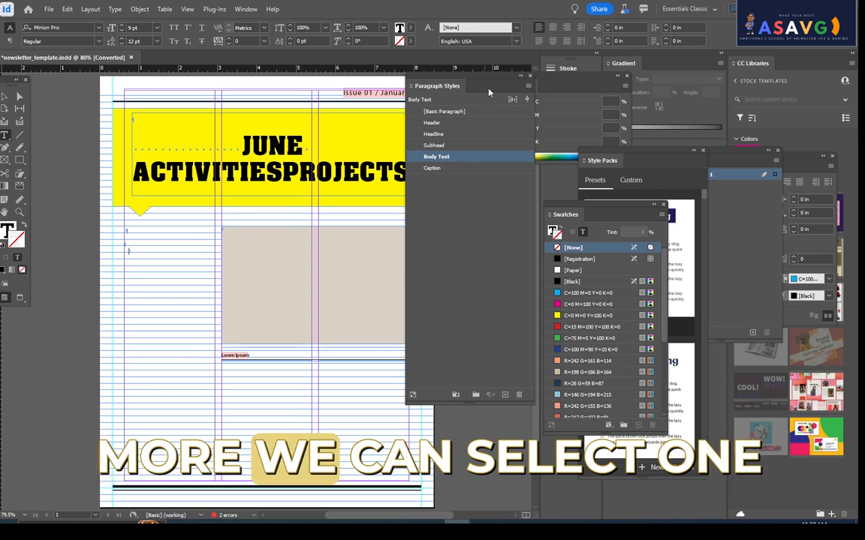
pyautogui.moveTo(439, 79); pyautogui.dragTo(542, 88)
pyautogui.hotkey('ctrl', 'shift', 'z')
pyautogui.hotkey('ctrl', 'a')
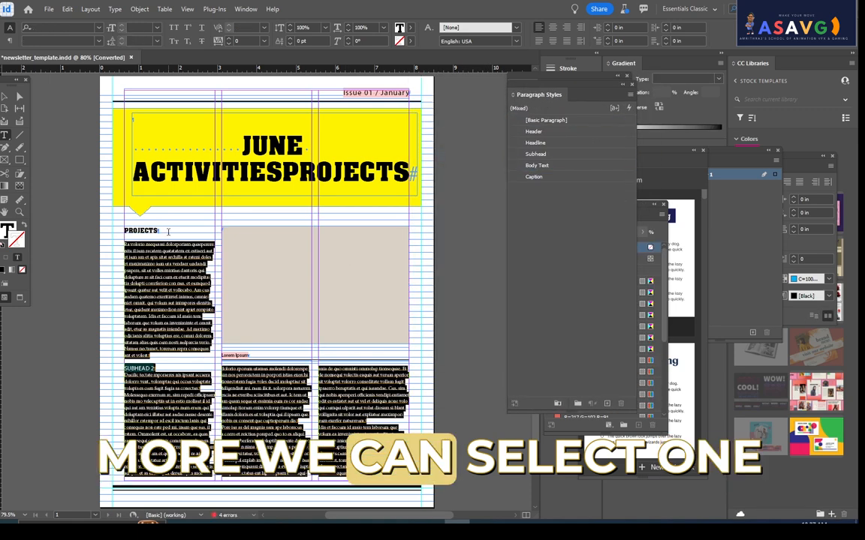
# - Apply the Subhead paragraph style to the PROJECTS heading
pyautogui.moveTo(157, 231); pyautogui.dragTo(109, 227)
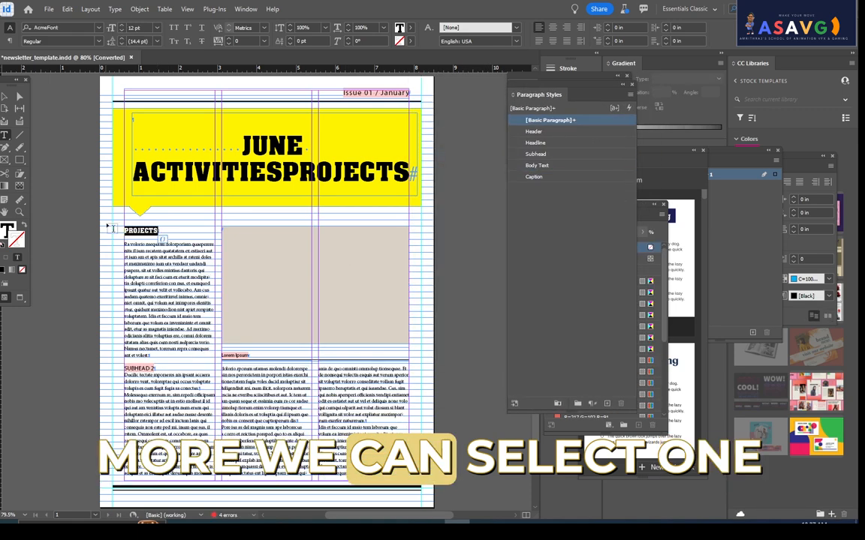
pyautogui.click(543, 132)
pyautogui.click(535, 142)
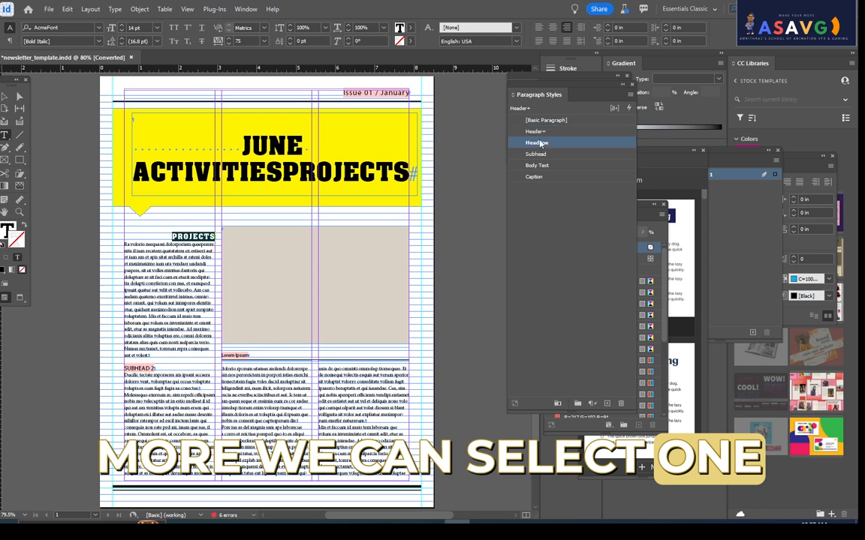
pyautogui.click(537, 154)
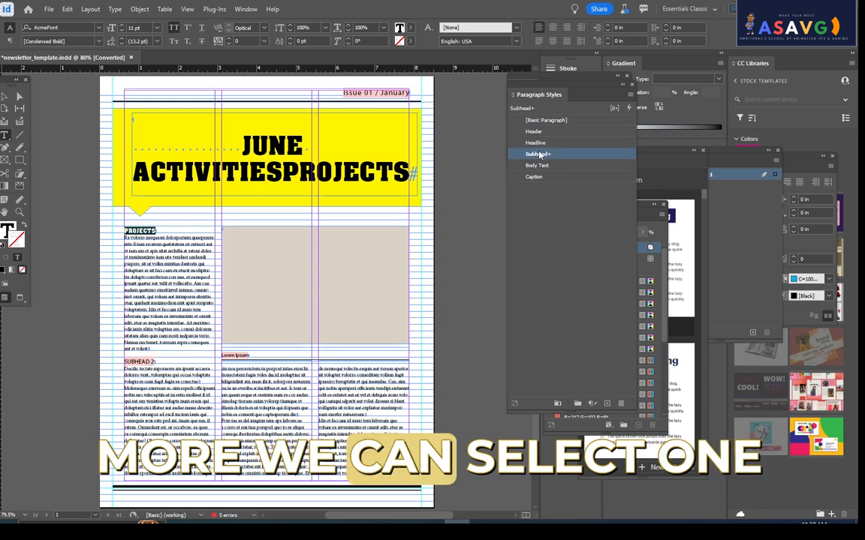
# - Redefine the Subhead paragraph style from the AcmeFont formatting of the PROJECTS heading
pyautogui.rightClick(556, 155)
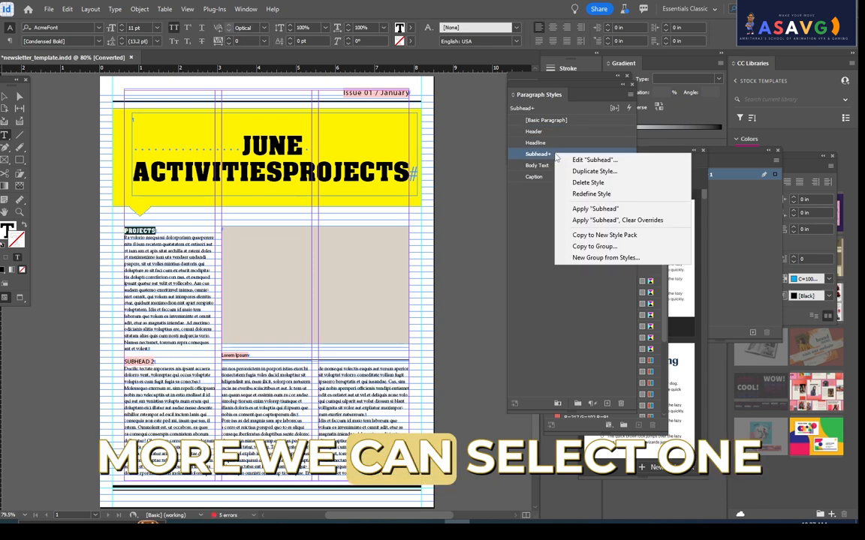
pyautogui.click(590, 193)
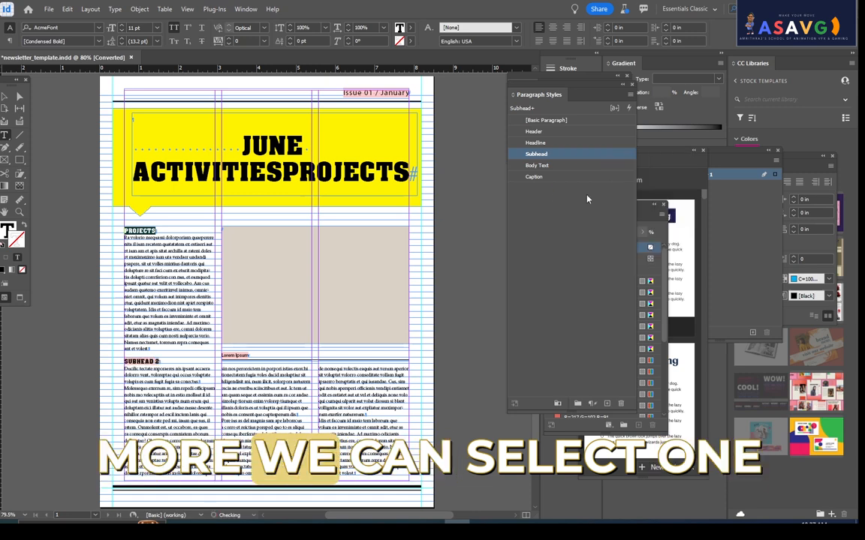
pyautogui.click(165, 362)
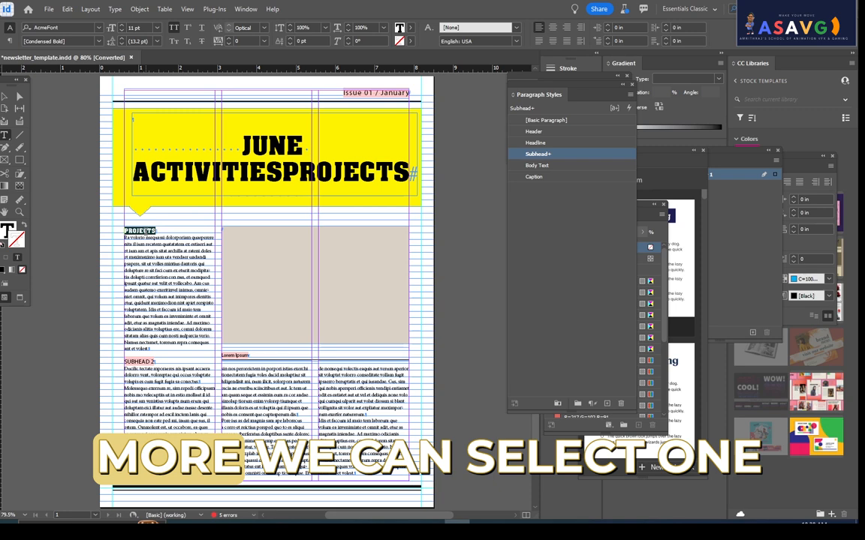
pyautogui.rightClick(548, 160)
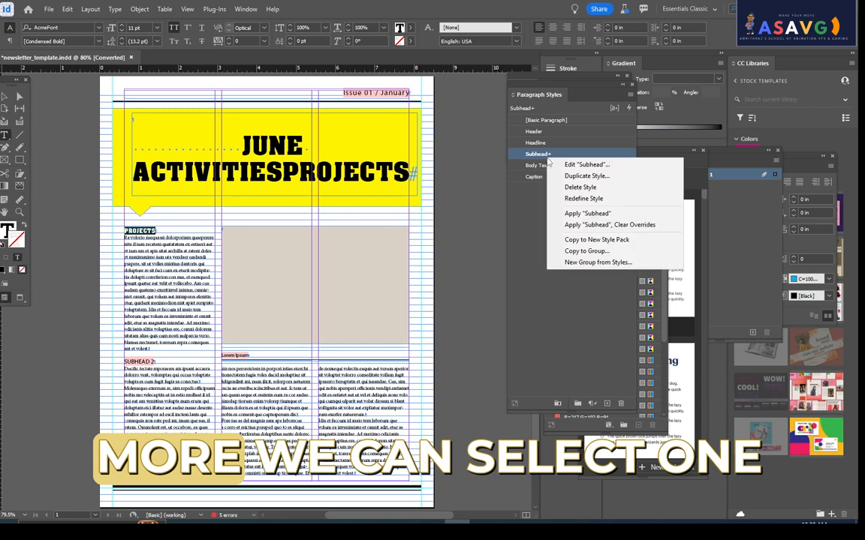
pyautogui.click(589, 200)
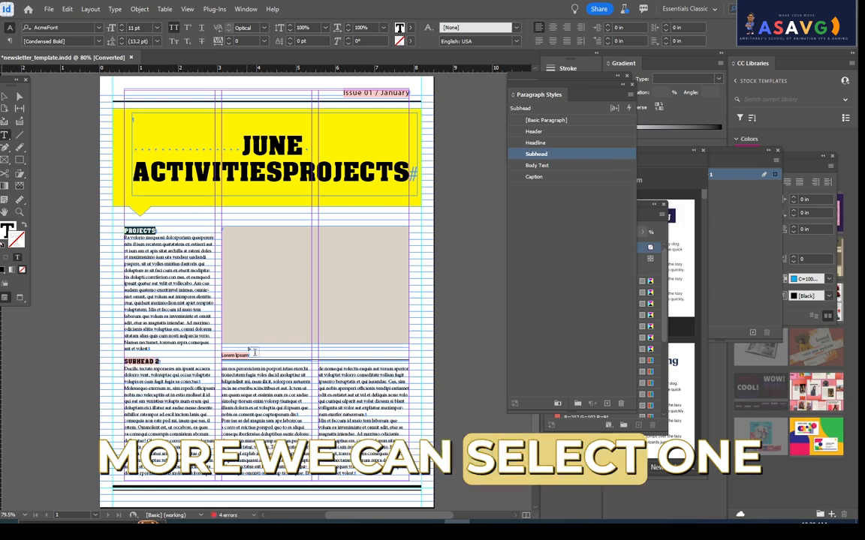
# - Delete the Lorem Ipsum caption below the image placeholder
pyautogui.moveTo(249, 355); pyautogui.dragTo(170, 347)
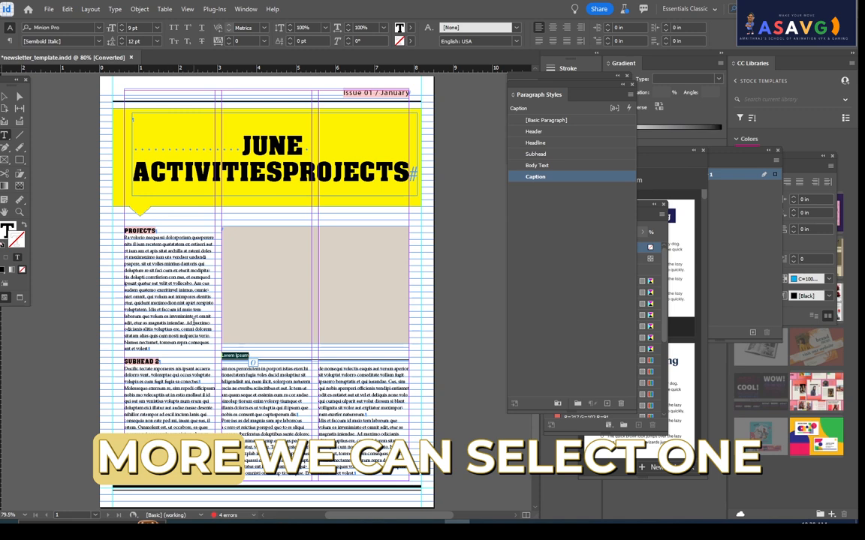
pyautogui.press('BackSpace')
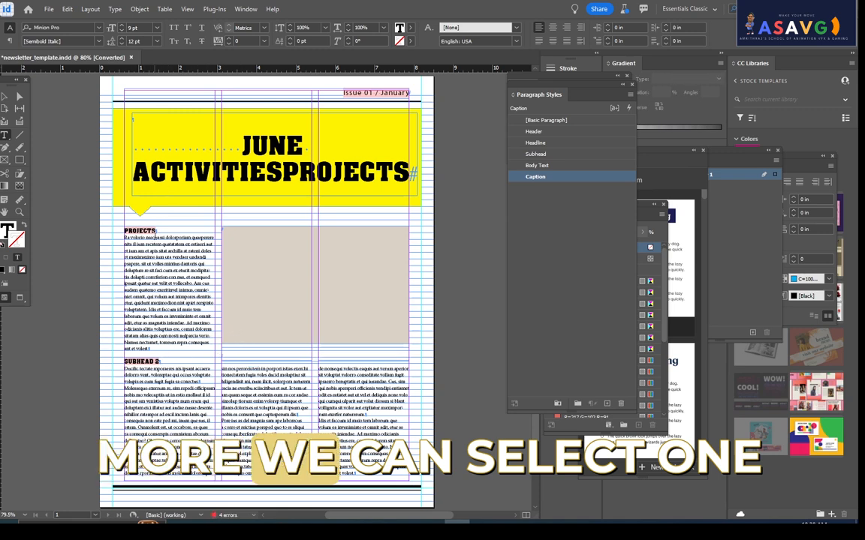
# - Change the font of the PROJECTS heading to 8
pyautogui.doubleClick(140, 231)
pyautogui.click(99, 28)
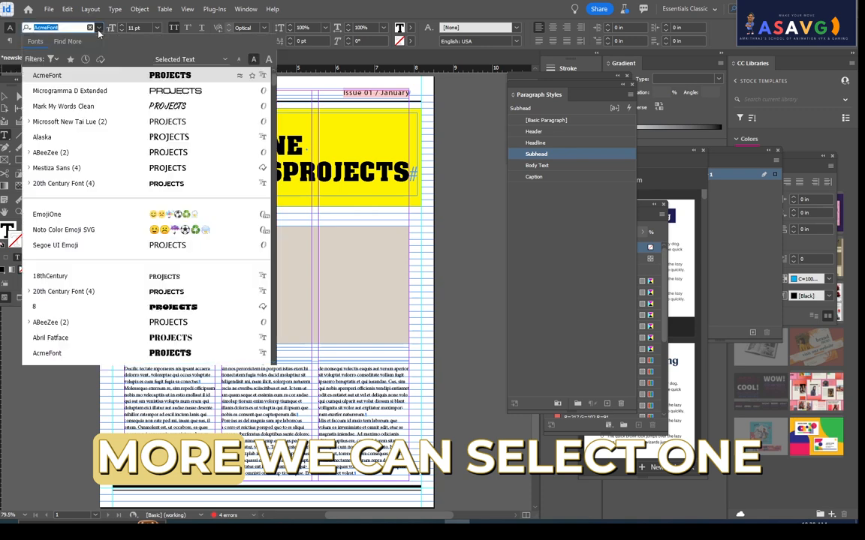
pyautogui.click(161, 315)
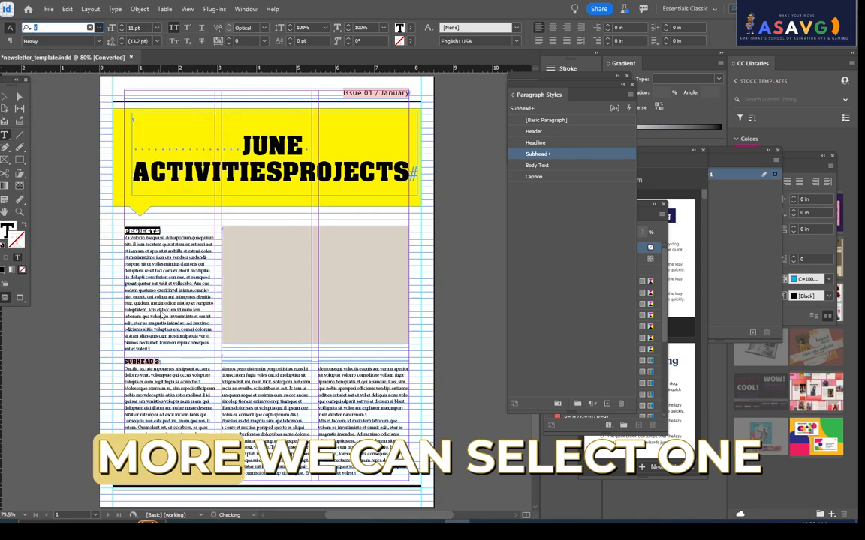
pyautogui.doubleClick(161, 232)
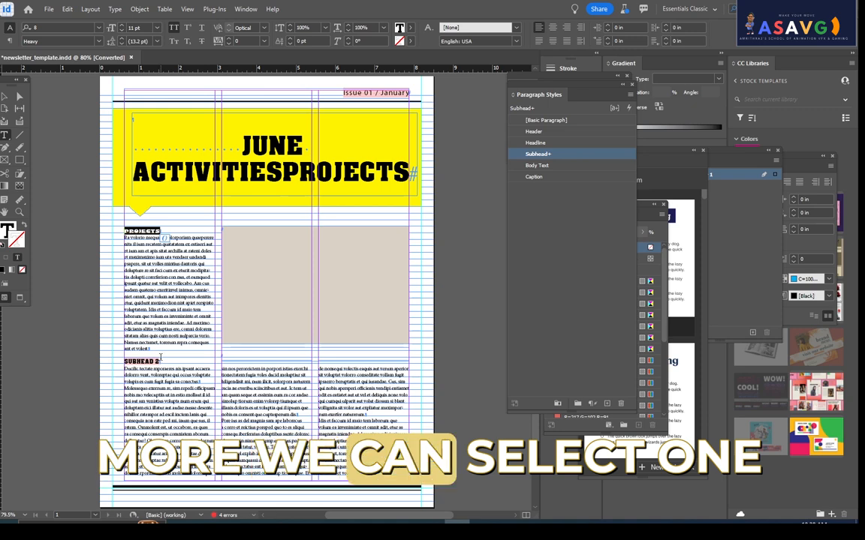
# - Redefine the Subhead paragraph style from the current formatting of the PROJECTS heading
pyautogui.hotkey('ctrl', '=')
pyautogui.press('BackSpace')
pyautogui.hotkey('ctrl', 'z')
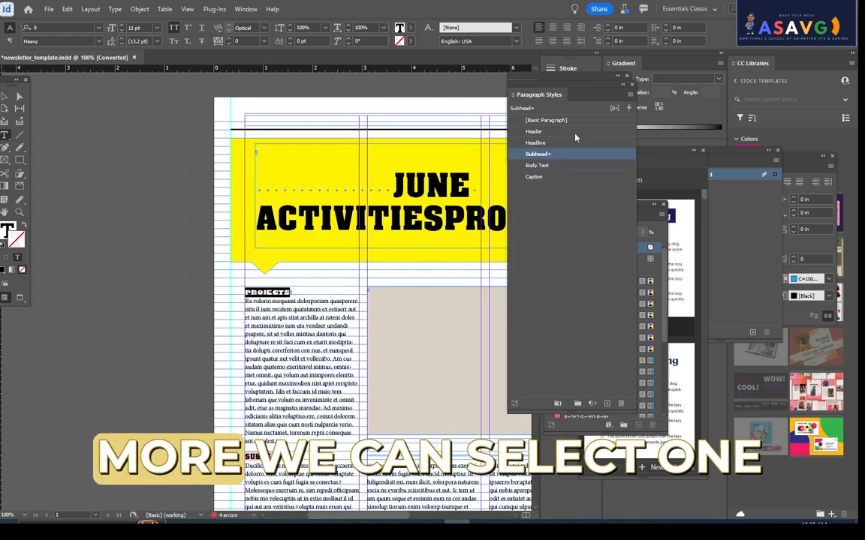
pyautogui.rightClick(554, 155)
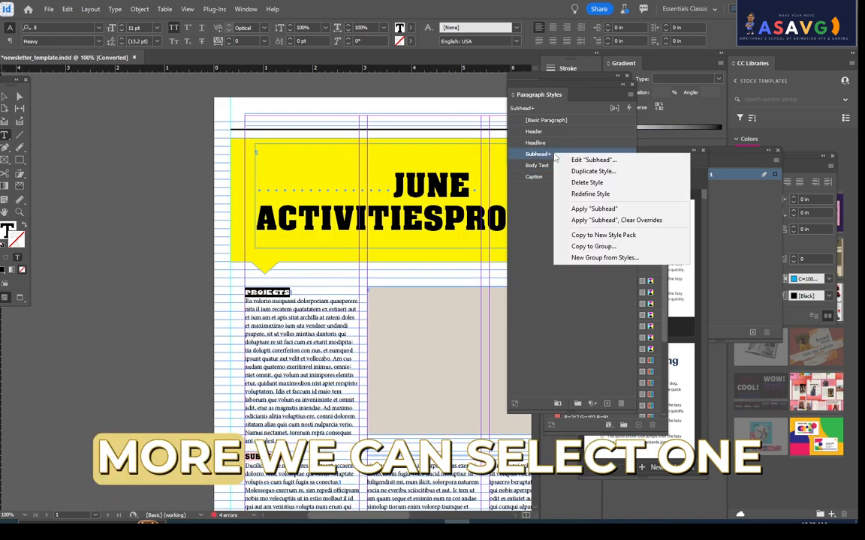
pyautogui.click(590, 193)
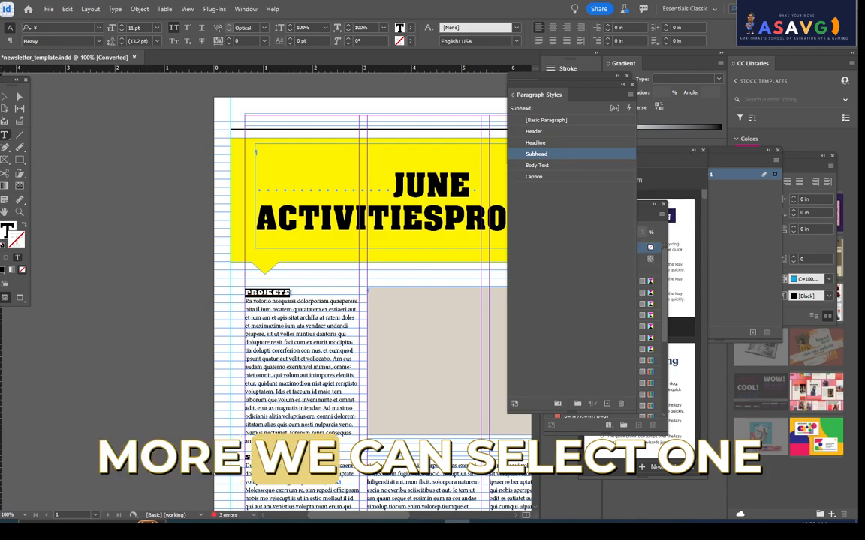
# - Select the beige image placeholder frame beside the PROJECTS body text
pyautogui.click(4, 97)
pyautogui.scroll(-3, 225, 225)
pyautogui.hscroll(3, 225, 226)
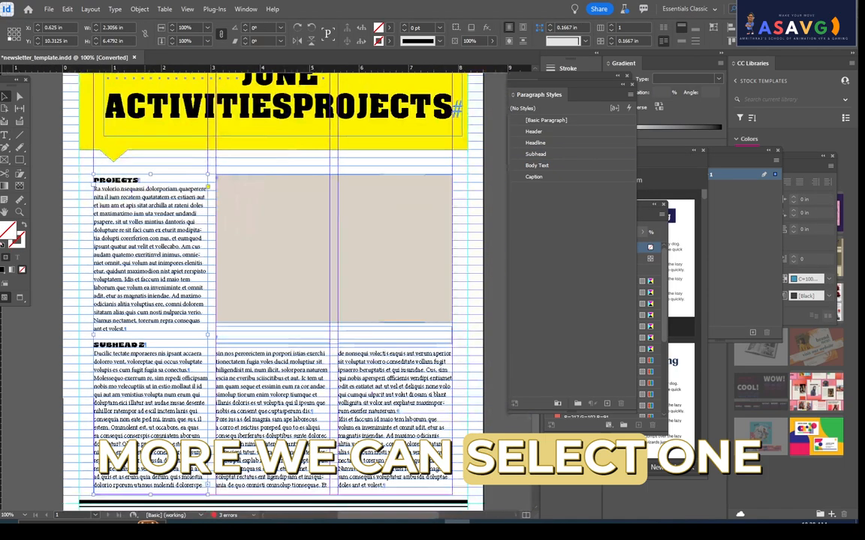
pyautogui.click(300, 197)
pyautogui.moveTo(297, 204); pyautogui.dragTo(268, 320)
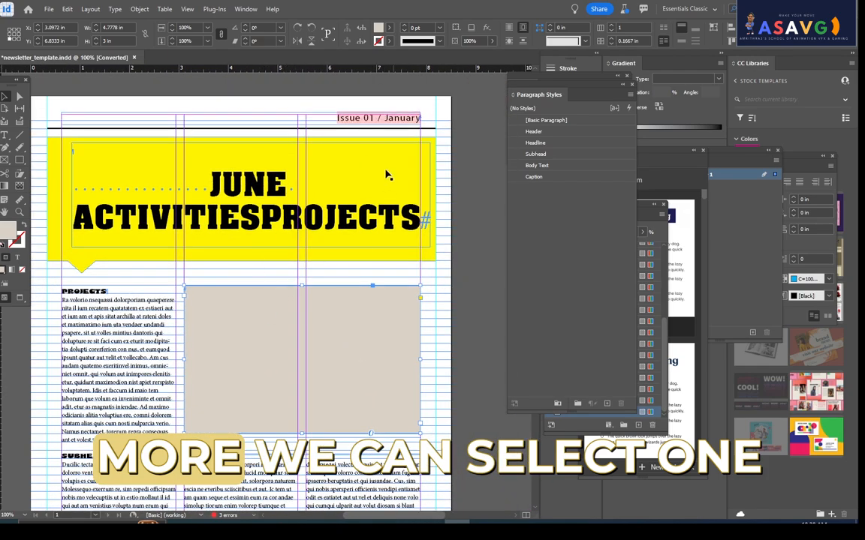
pyautogui.moveTo(277, 323); pyautogui.dragTo(307, 219)
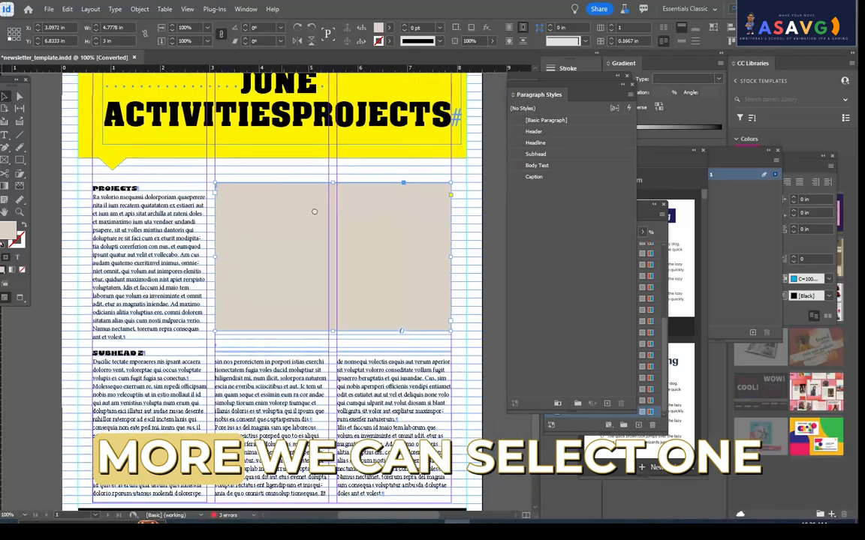
# - Undo the shift of the image placeholder and reposition the Layers panel directly below the Paragraph panel
pyautogui.moveTo(275, 254); pyautogui.dragTo(238, 260)
pyautogui.hotkey('ctrl', 'z')
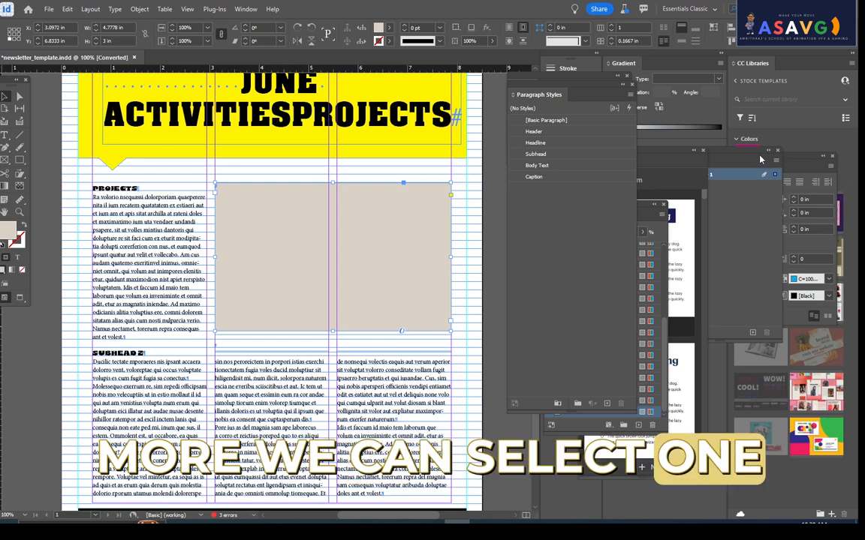
pyautogui.moveTo(726, 162); pyautogui.dragTo(731, 331)
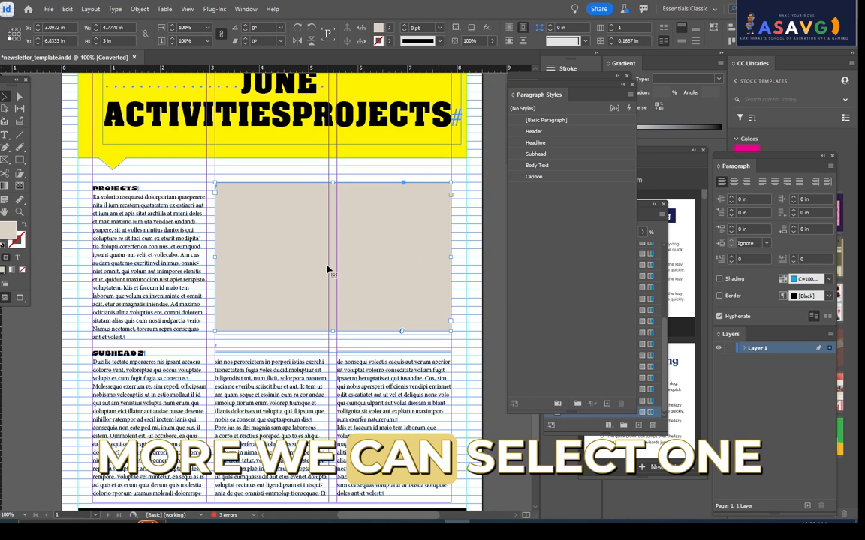
pyautogui.moveTo(289, 259); pyautogui.dragTo(325, 259)
pyautogui.hotkey('ctrl', 'z')
pyautogui.rightClick(290, 225)
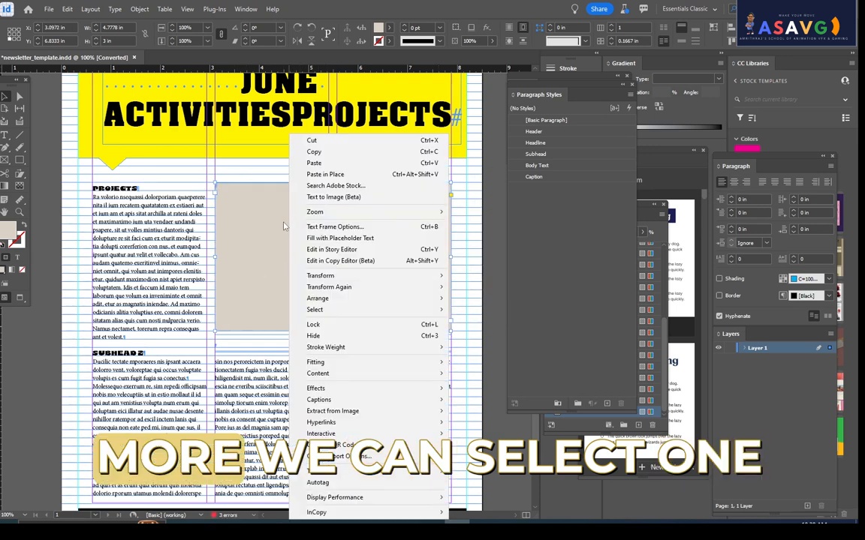
pyautogui.press('Escape')
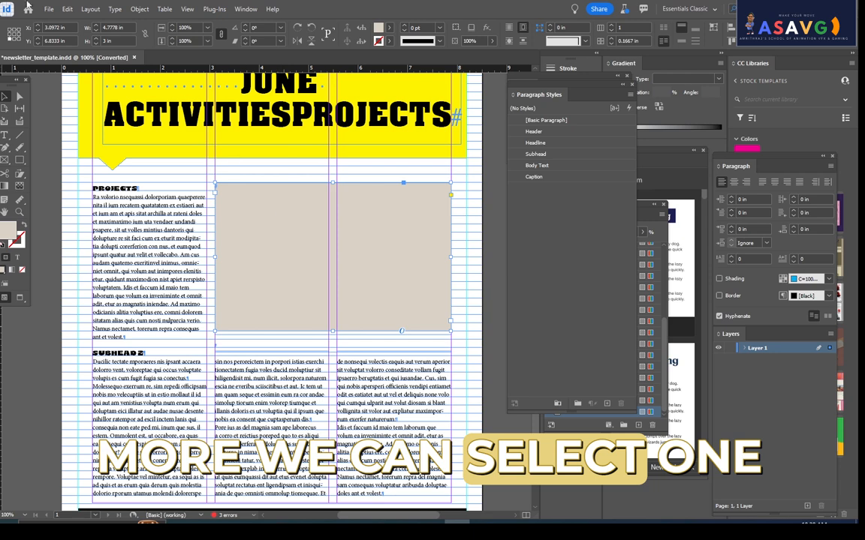
# - Place the tree and lake landscape image in the placeholder frame, fill the frame proportionally, and deselect it
pyautogui.click(48, 9)
pyautogui.click(60, 150)
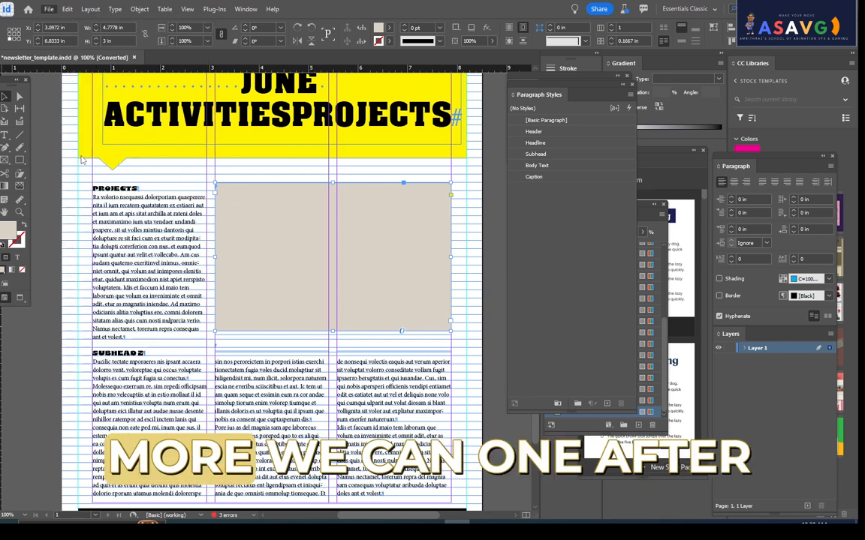
pyautogui.doubleClick(292, 166)
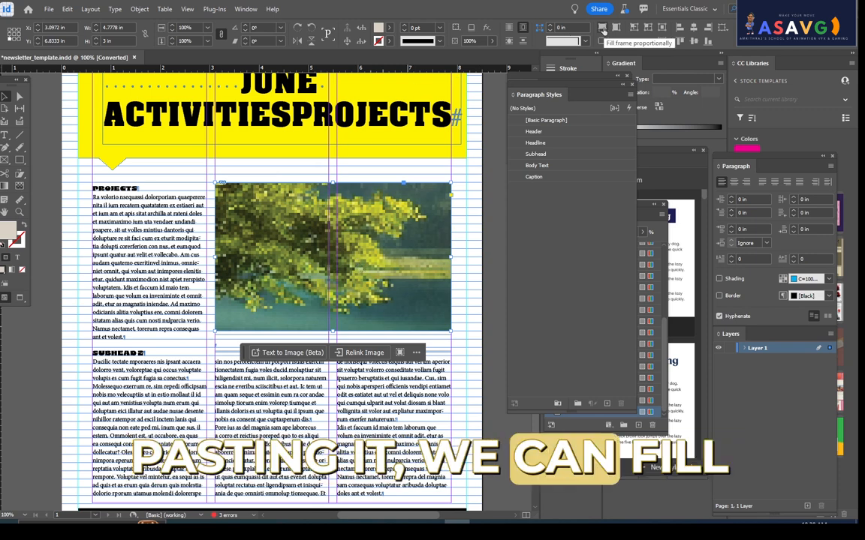
pyautogui.click(603, 27)
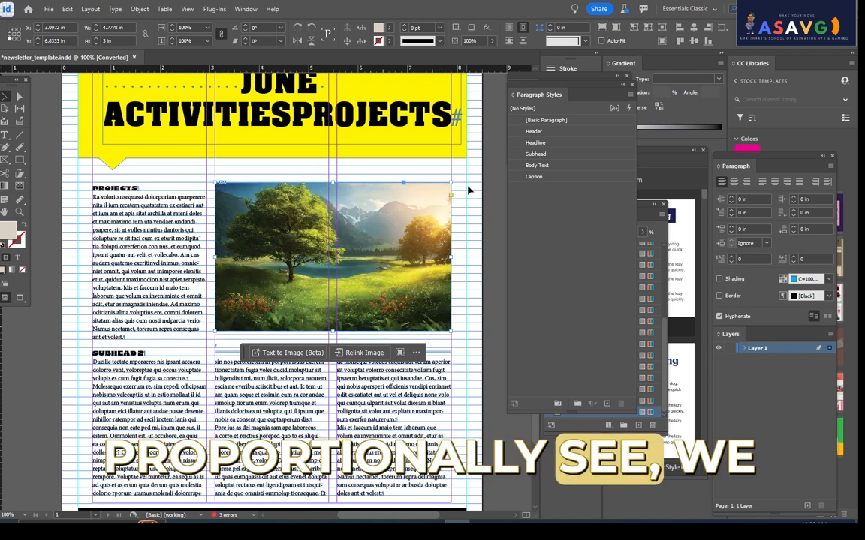
pyautogui.click(420, 166)
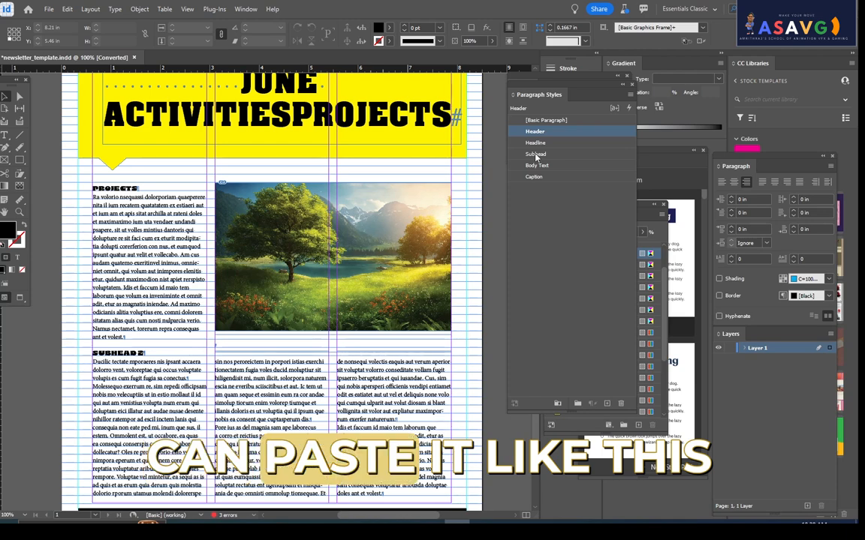
# - Look over the newsletter page and open the Document Setup dialog, moving it clear of the panels
pyautogui.scroll(-2, 286, 251)
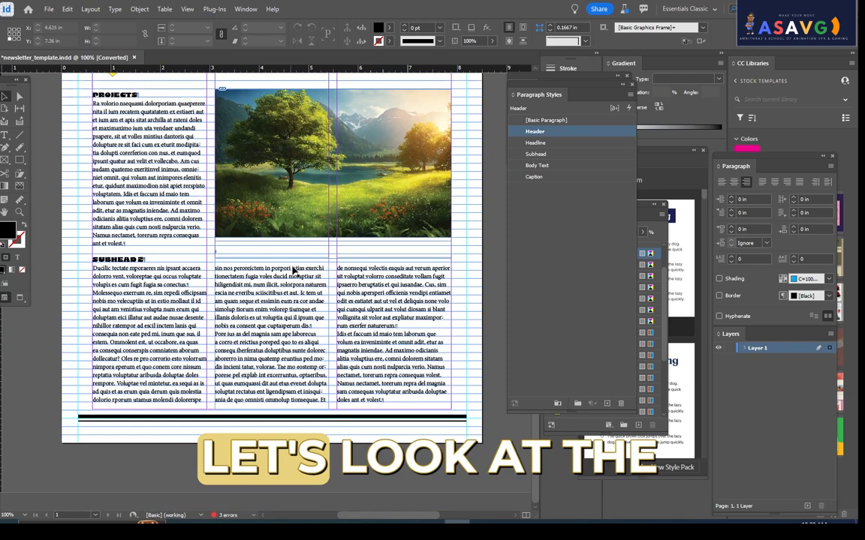
pyautogui.scroll(3, 302, 275)
pyautogui.scroll(2, 301, 274)
pyautogui.scroll(-3, 163, 190)
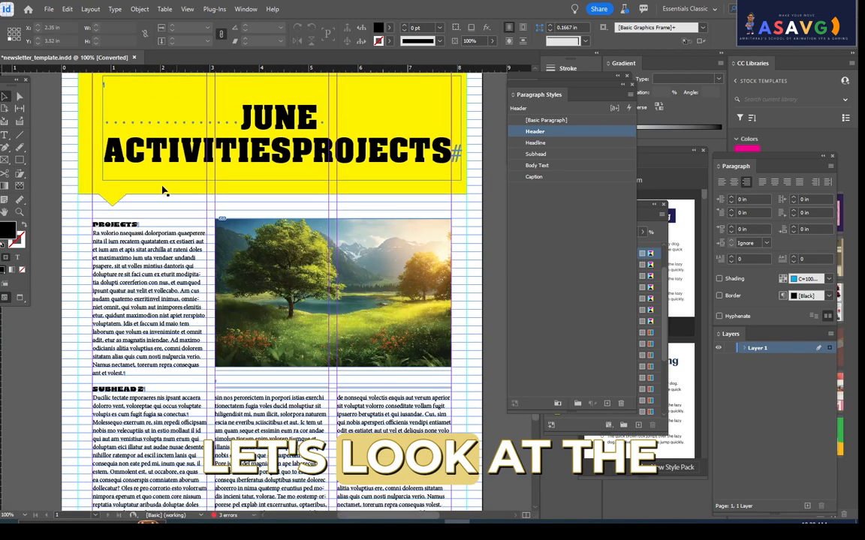
pyautogui.click(68, 9)
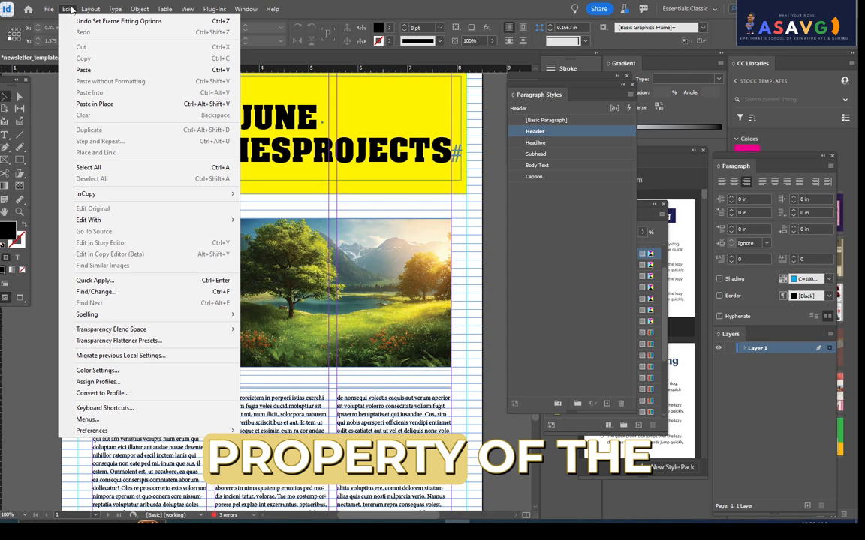
pyautogui.moveTo(50, 9)
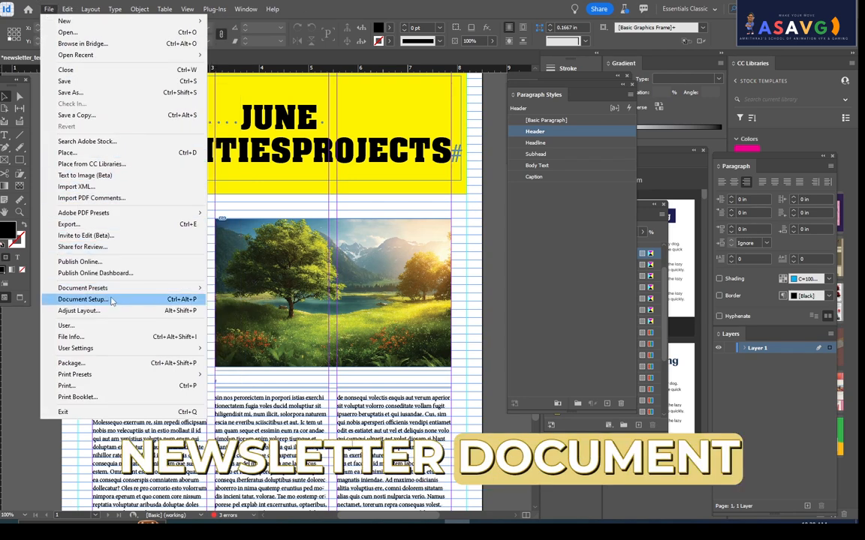
pyautogui.moveTo(112, 295)
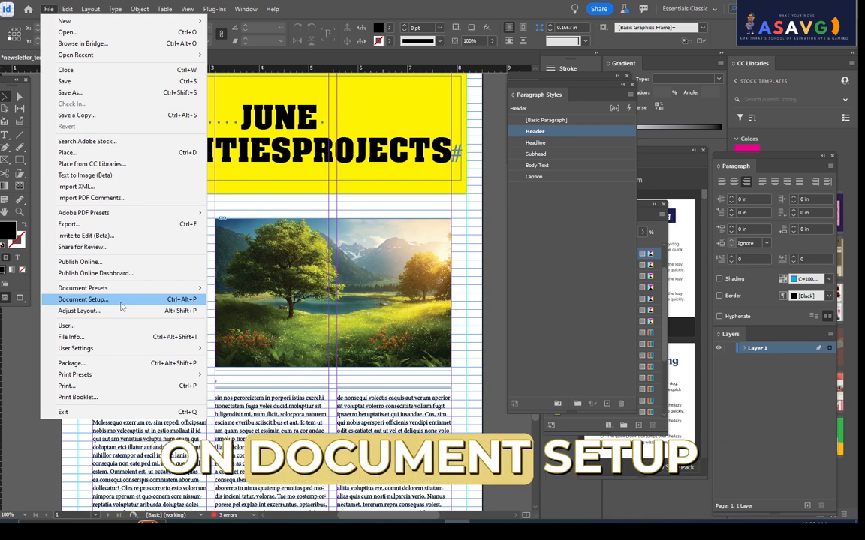
pyautogui.click(121, 301)
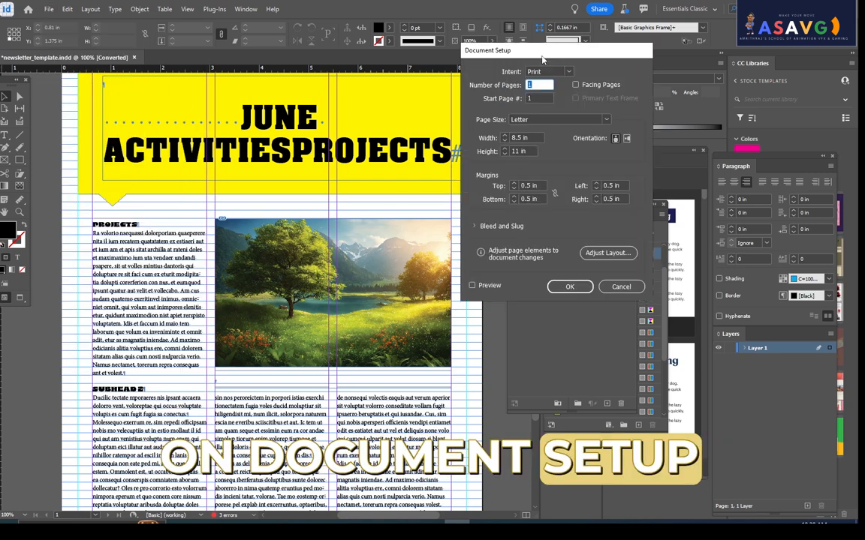
pyautogui.moveTo(542, 58); pyautogui.dragTo(278, 48)
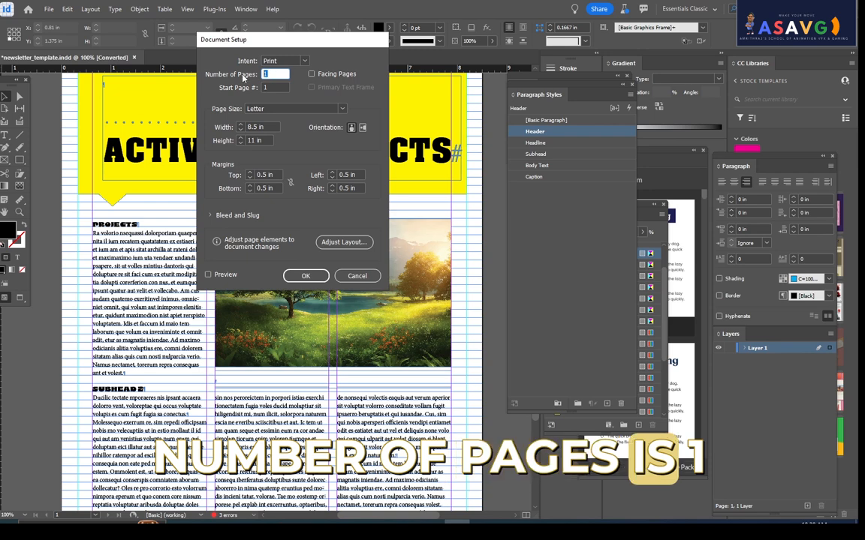
# - Examine the page width and height and the page margins in Document Setup
pyautogui.moveTo(263, 128); pyautogui.dragTo(239, 141)
pyautogui.click(260, 126)
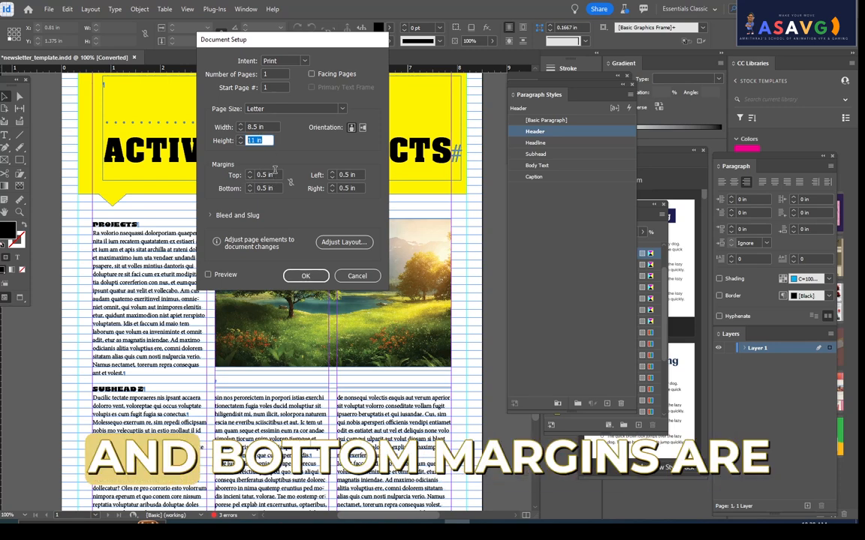
pyautogui.moveTo(267, 174); pyautogui.dragTo(234, 189)
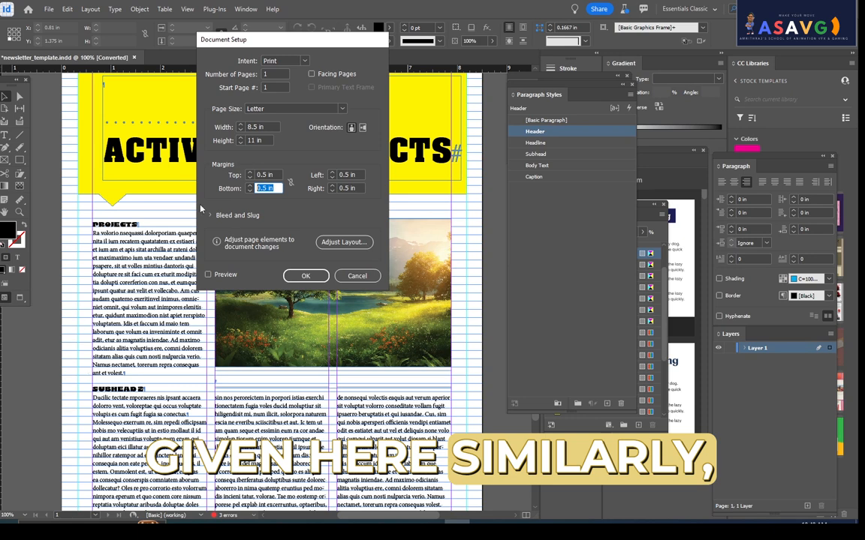
pyautogui.click(341, 175)
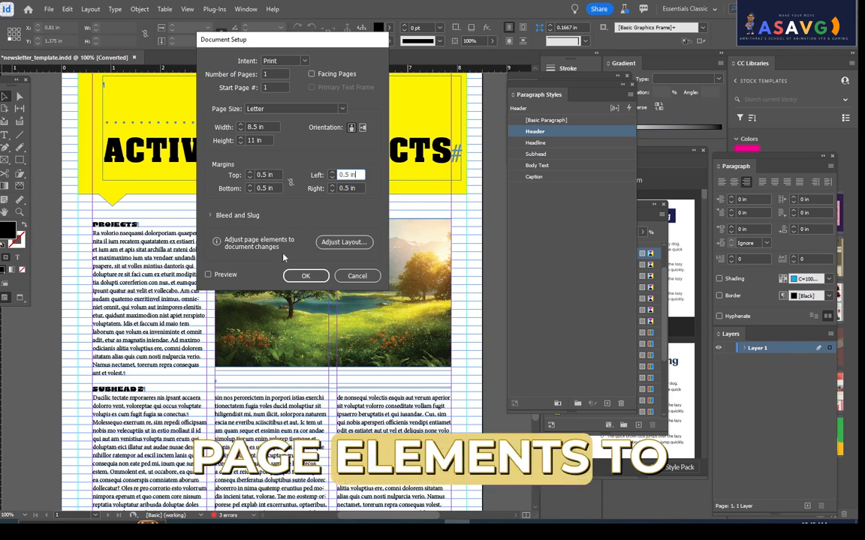
# - Apply Adjust Layout with Adjust Locked Content turned off
pyautogui.click(339, 241)
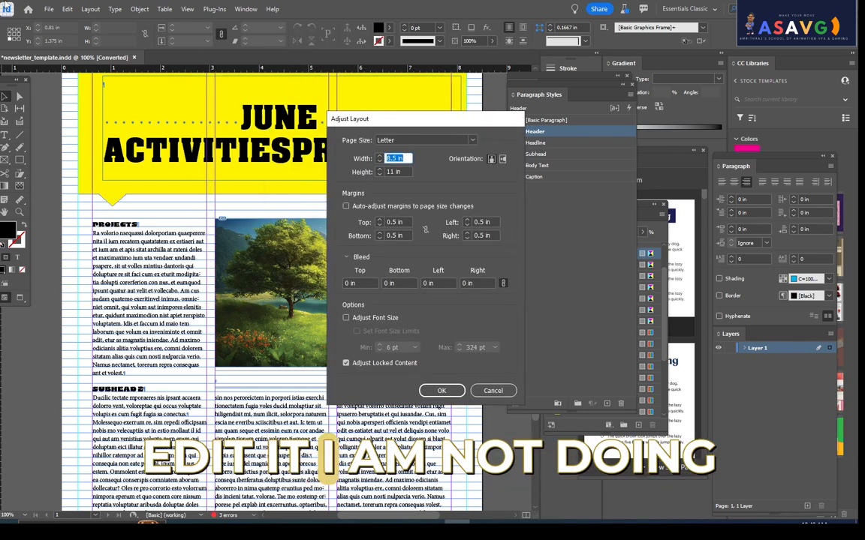
pyautogui.click(346, 364)
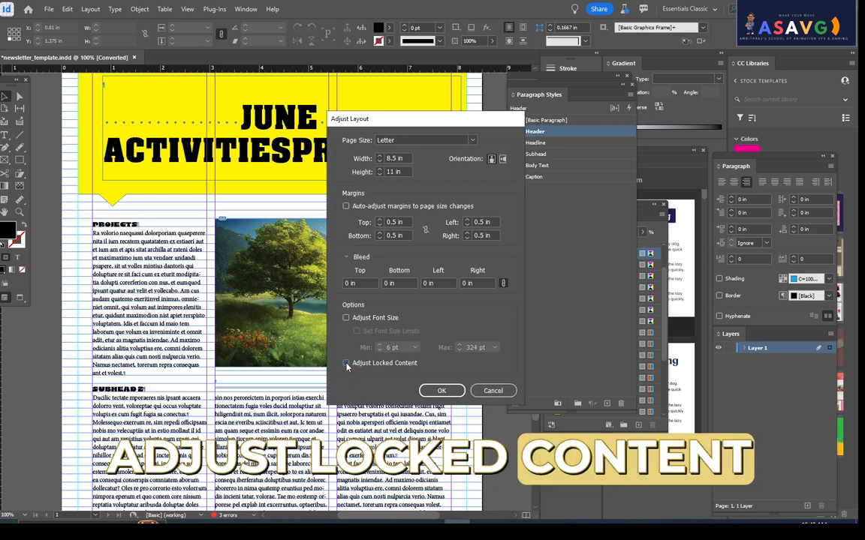
pyautogui.click(441, 391)
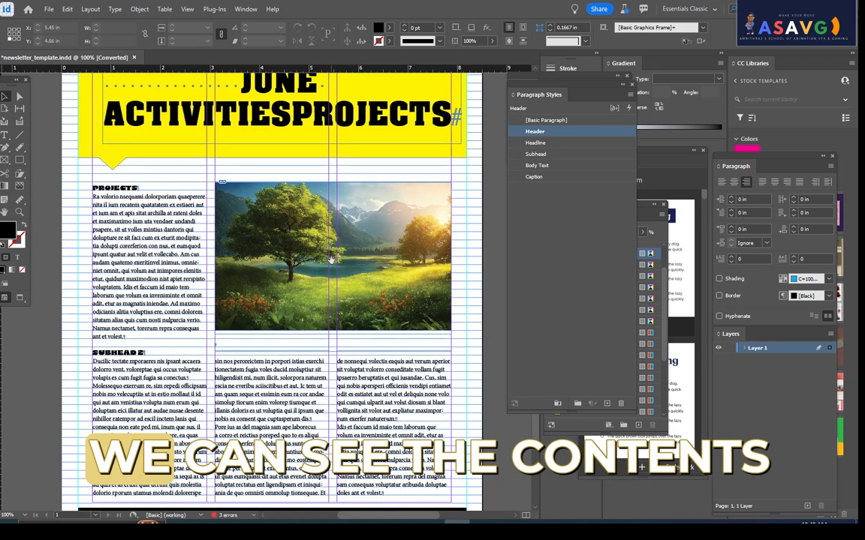
# - Compare the whole newsletter page in Preview and Normal screen modes at 75% zoom
pyautogui.hotkey('ctrl', '-')
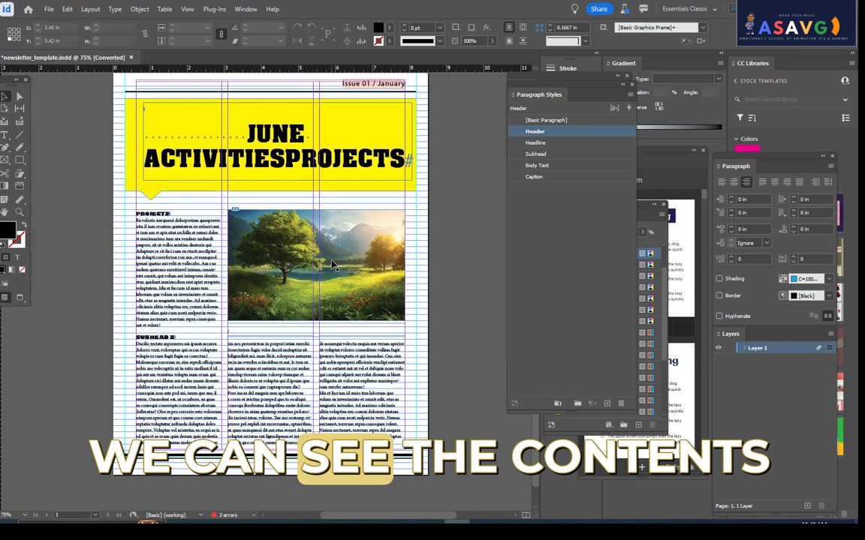
pyautogui.press('w')
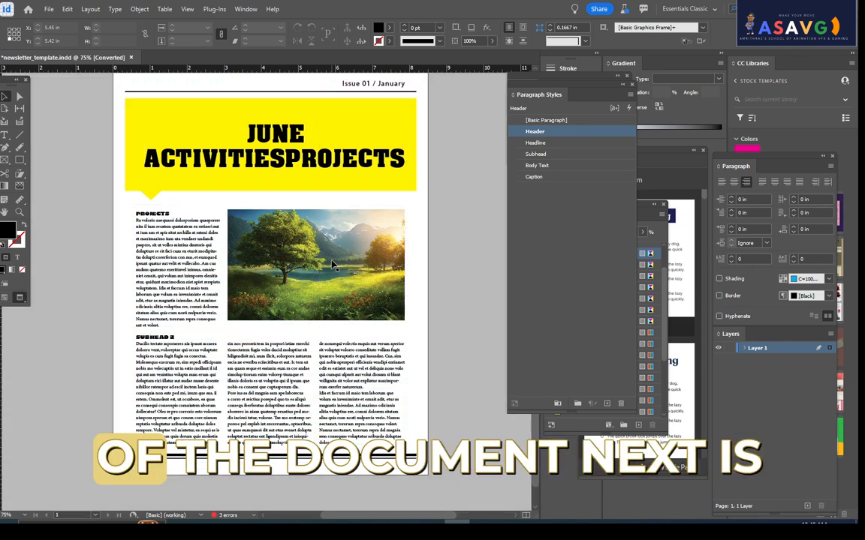
pyautogui.press('w')
pyautogui.press('w')
pyautogui.press('w')
pyautogui.press('w')
pyautogui.press('w')
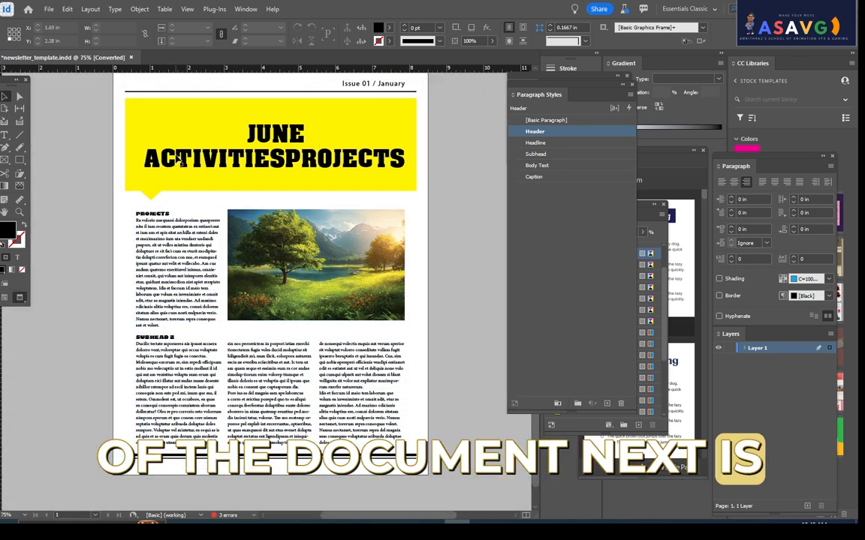
pyautogui.click(84, 10)
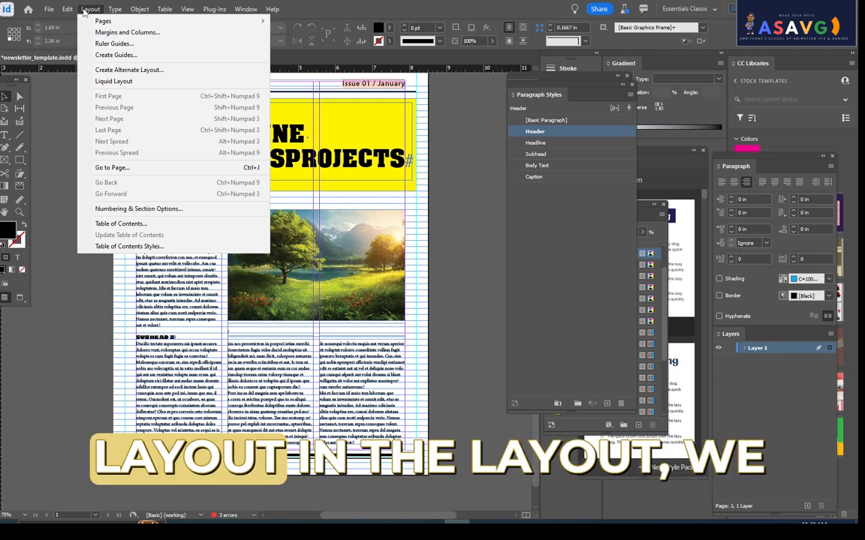
pyautogui.moveTo(116, 22)
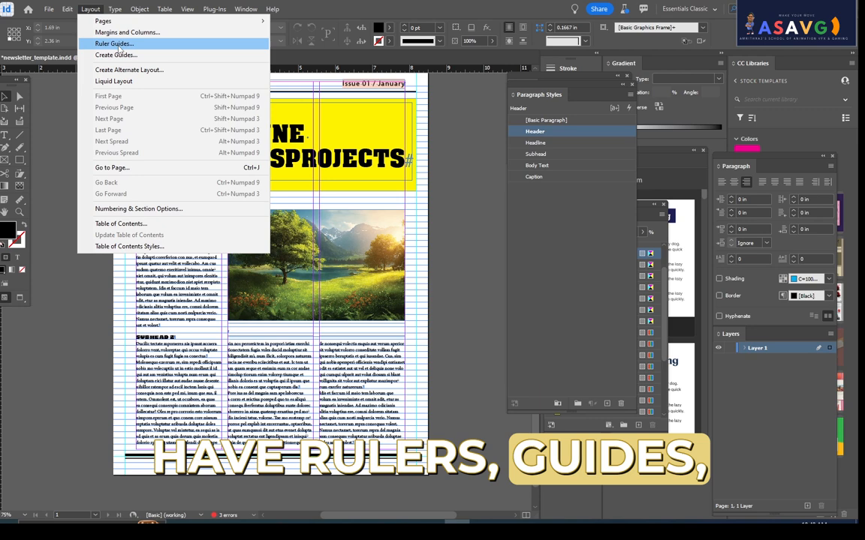
pyautogui.click(127, 35)
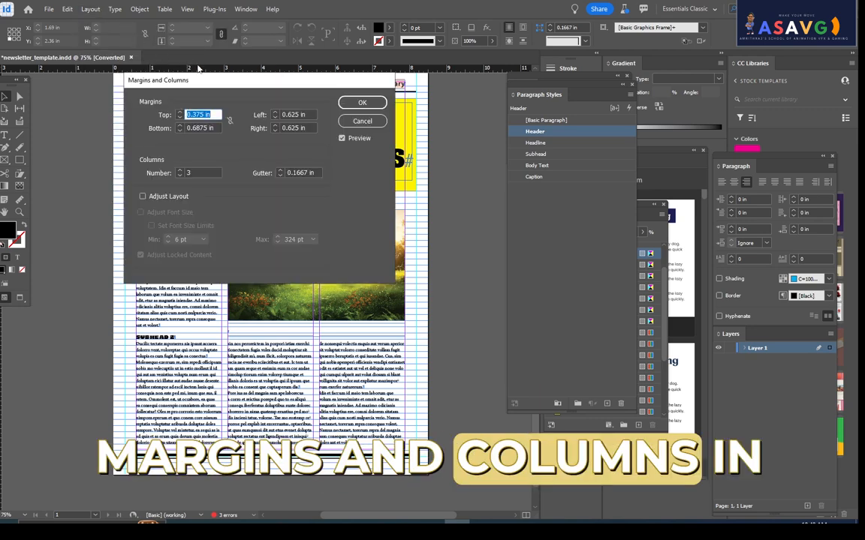
pyautogui.click(372, 121)
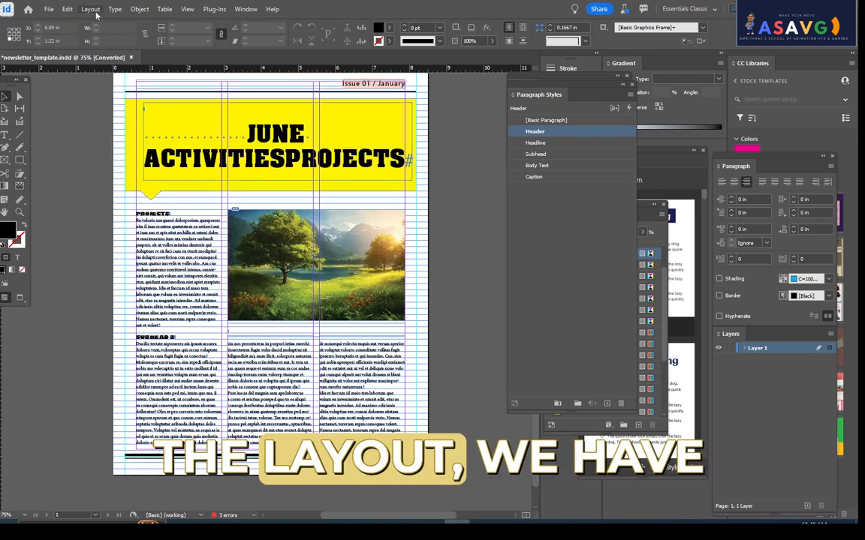
# - Open Margins and Columns for the newsletter page and try five columns before returning to three
pyautogui.click(90, 9)
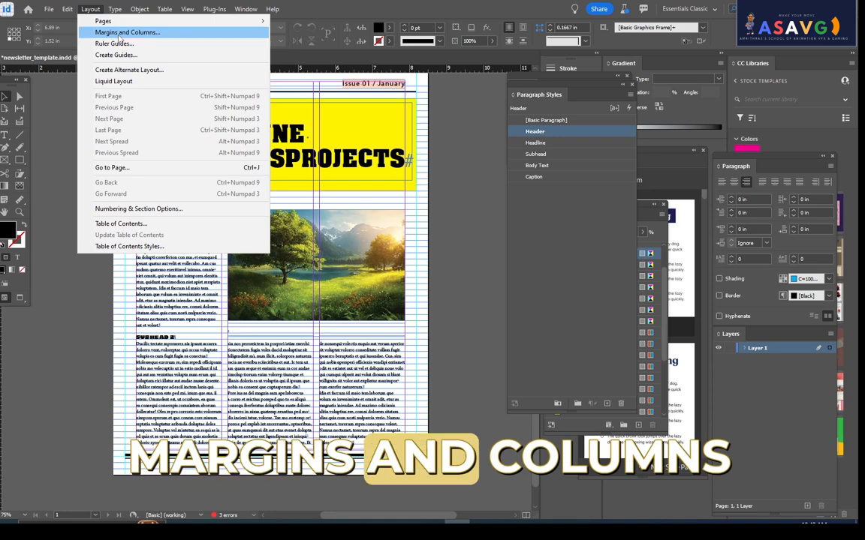
pyautogui.click(112, 33)
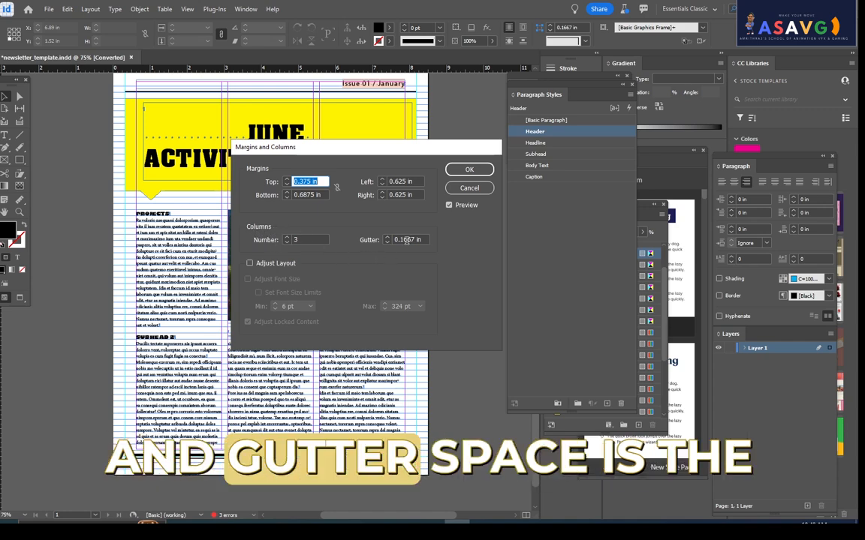
pyautogui.moveTo(386, 145); pyautogui.dragTo(481, 126)
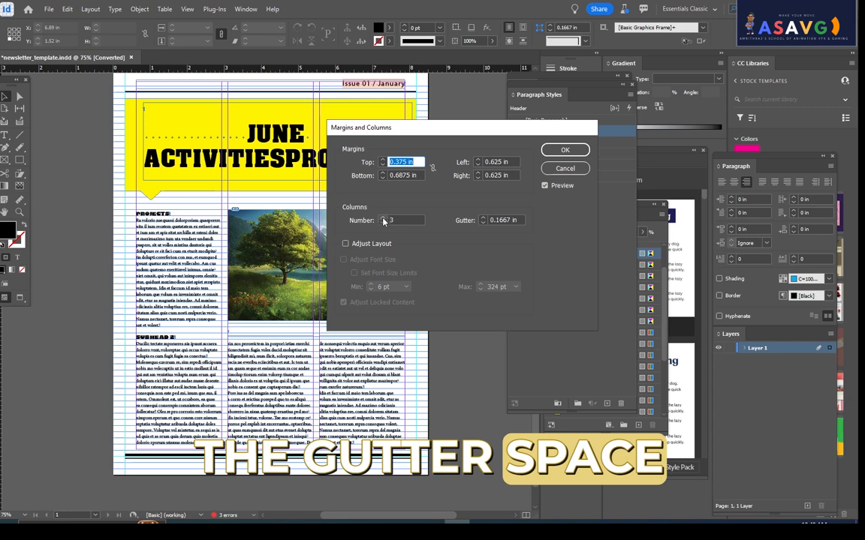
pyautogui.click(383, 220)
pyautogui.click(384, 220)
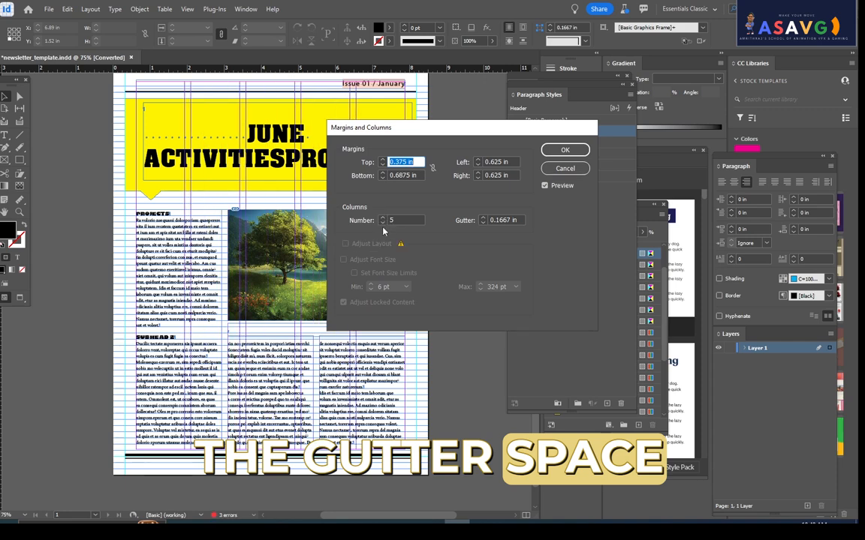
pyautogui.click(383, 224)
pyautogui.click(383, 224)
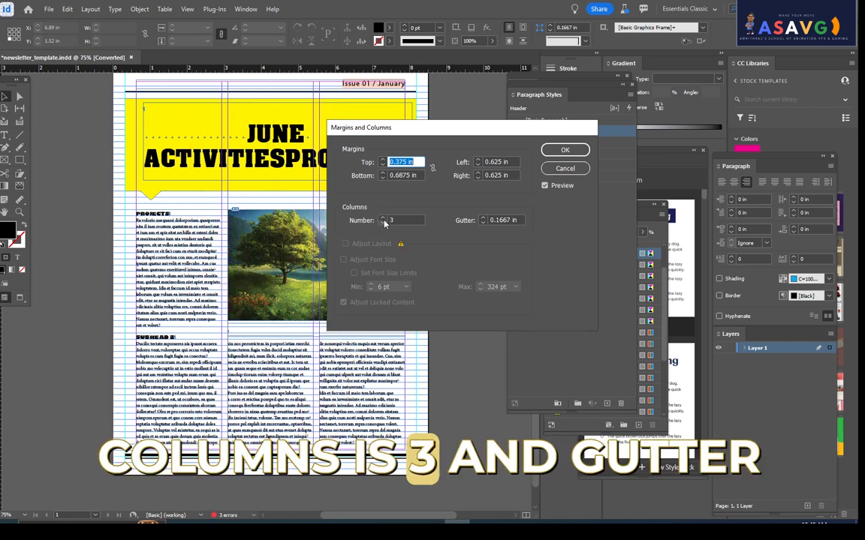
# - Try four columns with a 0.5 in gutter on the newsletter page and reduce the gutter to 0.125 in
pyautogui.click(383, 220)
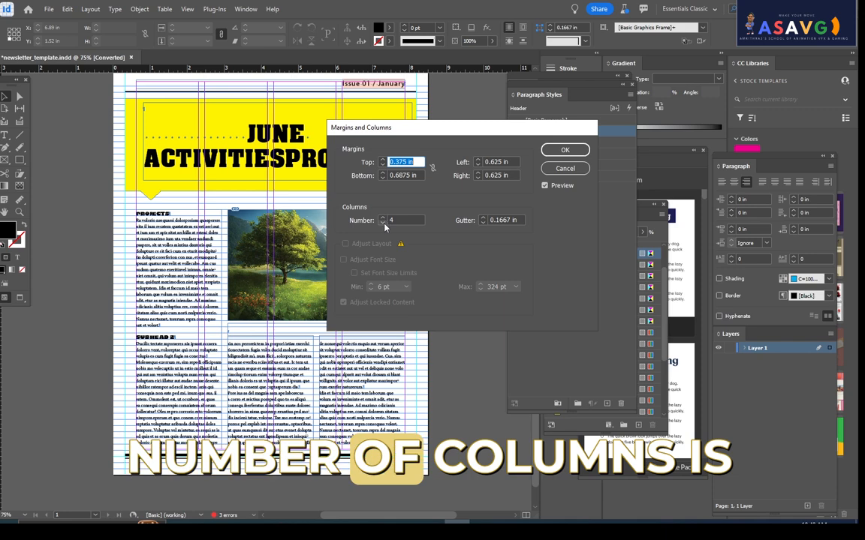
pyautogui.click(482, 218)
pyautogui.click(483, 217)
pyautogui.click(483, 217)
pyautogui.click(483, 219)
pyautogui.click(482, 219)
pyautogui.click(483, 219)
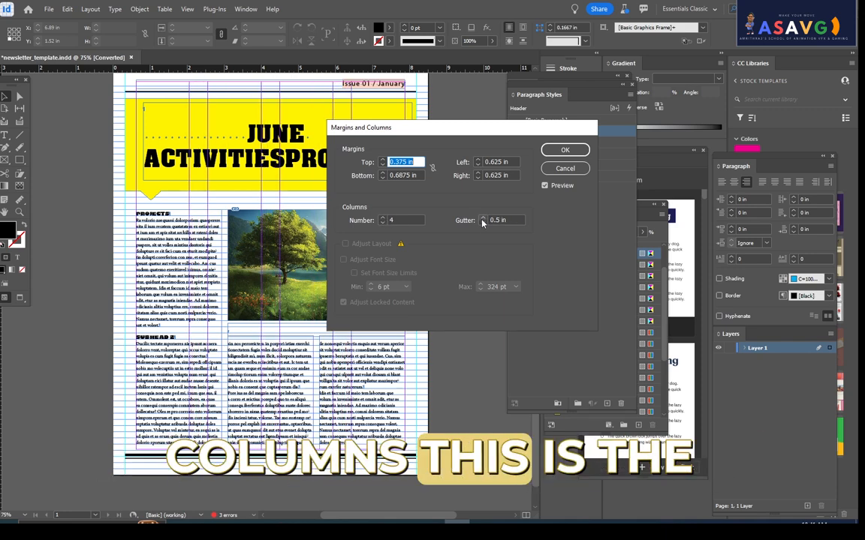
pyautogui.click(483, 224)
pyautogui.click(482, 224)
pyautogui.click(482, 223)
pyautogui.click(483, 224)
pyautogui.click(482, 223)
pyautogui.click(483, 223)
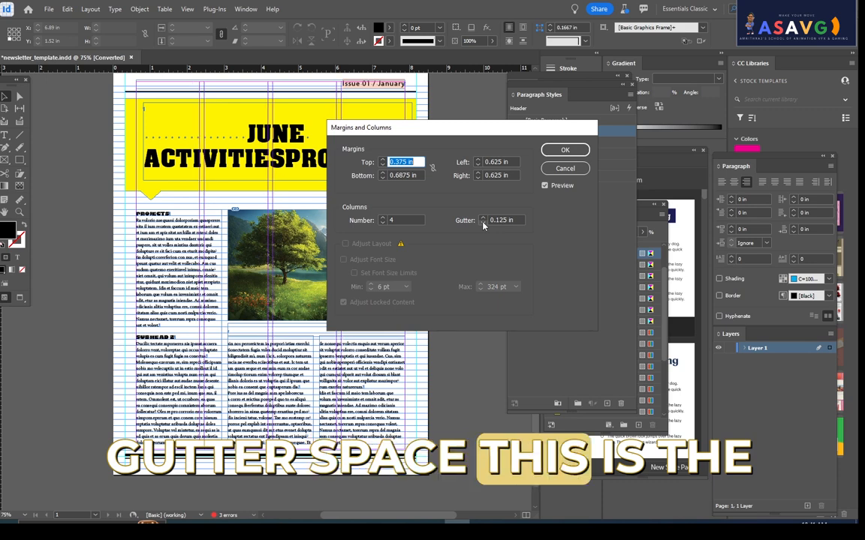
# - Set the newsletter page's number of columns back to 3 and apply the margins and columns settings
pyautogui.click(383, 217)
pyautogui.click(383, 218)
pyautogui.click(383, 223)
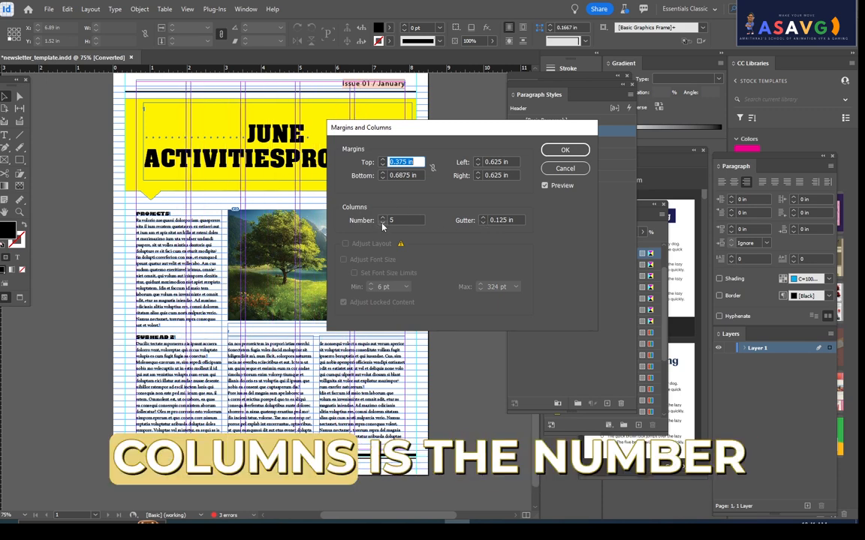
pyautogui.click(382, 223)
pyautogui.moveTo(397, 220); pyautogui.dragTo(290, 214)
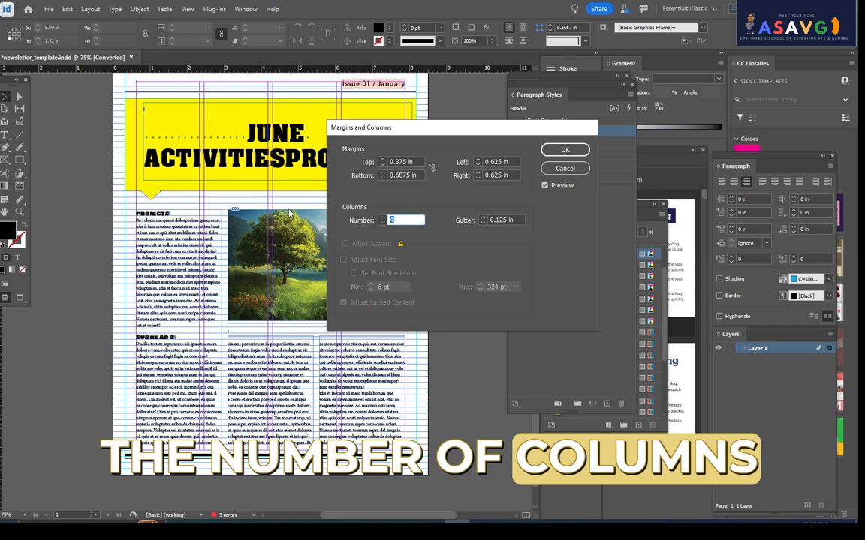
pyautogui.press('Tab')
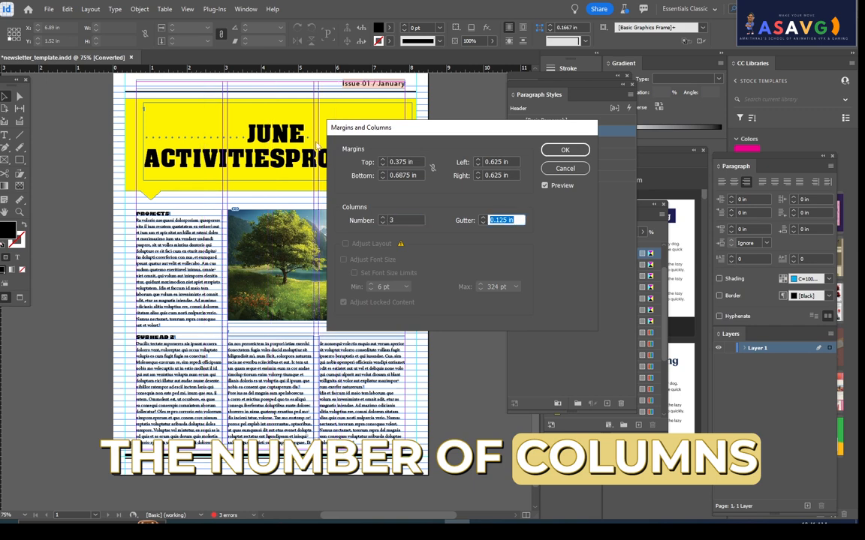
pyautogui.moveTo(391, 131); pyautogui.dragTo(521, 155)
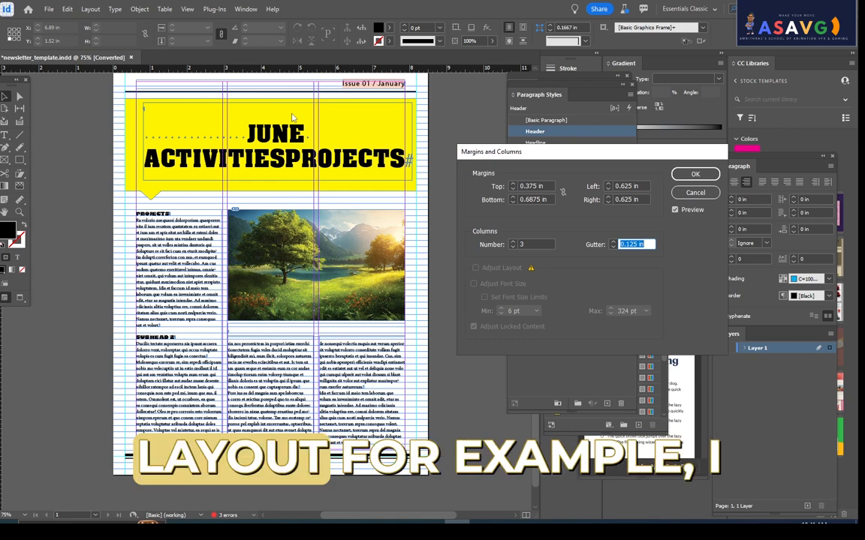
pyautogui.click(696, 174)
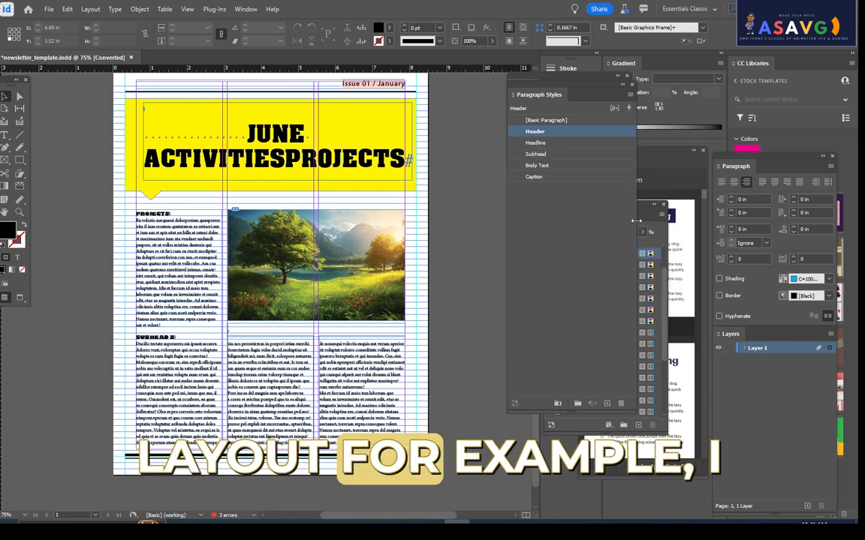
# - Create a new 8.5 x 11 in portrait document with its units set to Inches
pyautogui.click(48, 8)
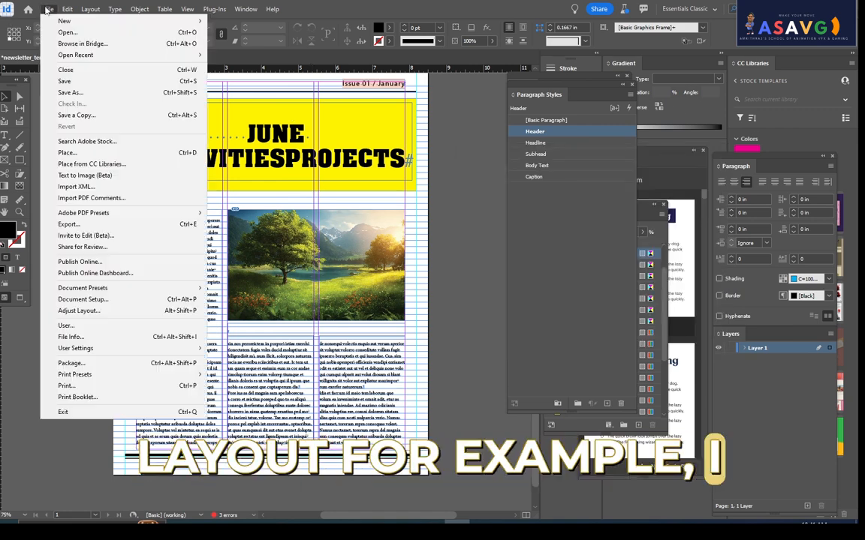
pyautogui.moveTo(58, 16)
pyautogui.click(240, 17)
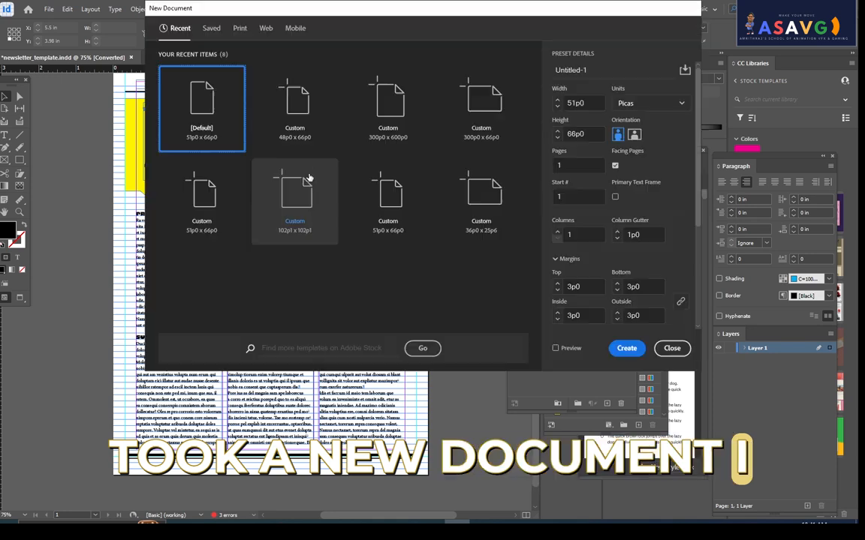
pyautogui.click(646, 103)
pyautogui.click(629, 155)
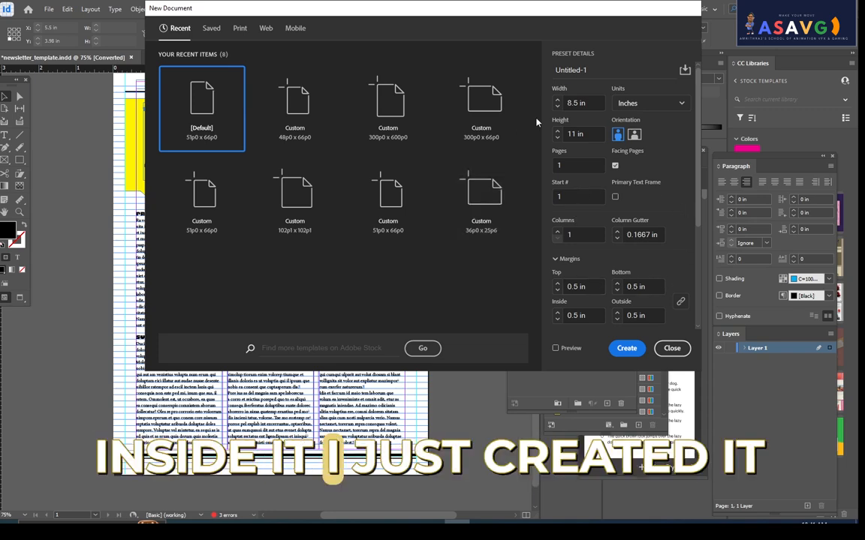
pyautogui.click(624, 348)
# - Try dividing the blank page into two and three columns in Margins and Columns
pyautogui.moveTo(203, 249); pyautogui.dragTo(244, 278)
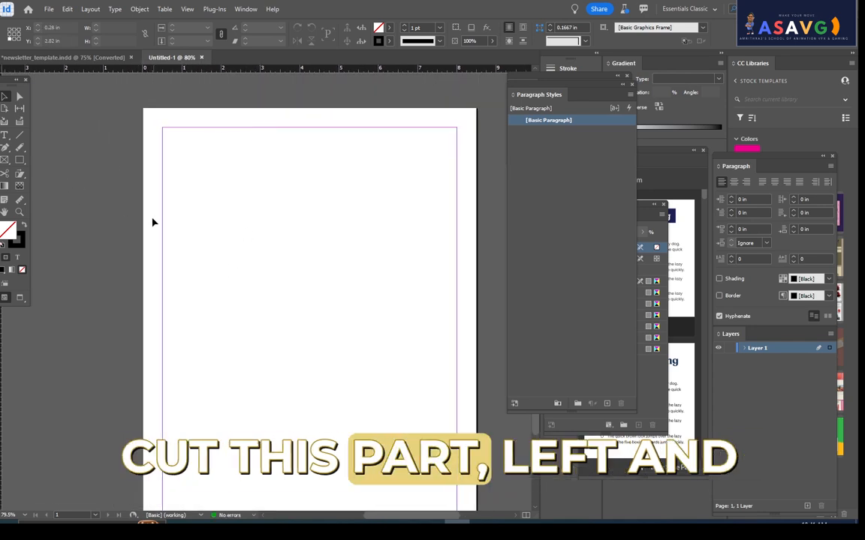
pyautogui.moveTo(436, 319); pyautogui.dragTo(439, 233)
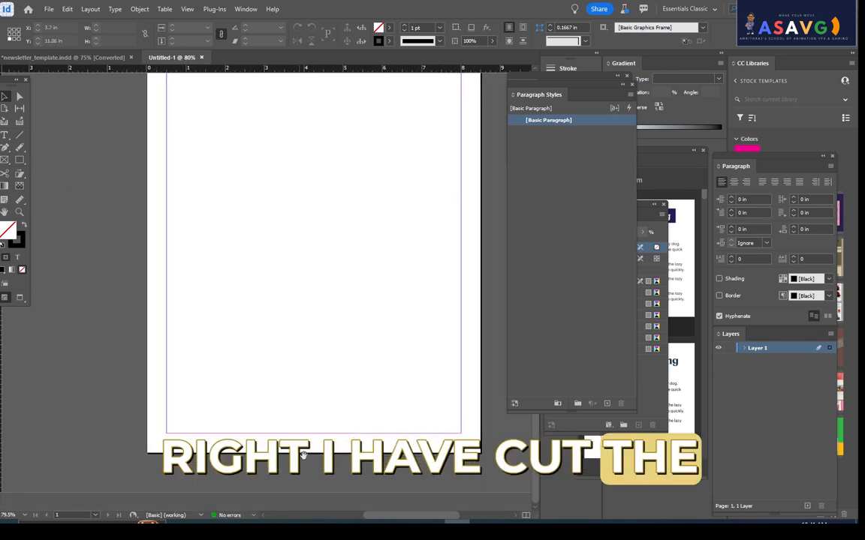
pyautogui.moveTo(361, 303); pyautogui.dragTo(339, 319)
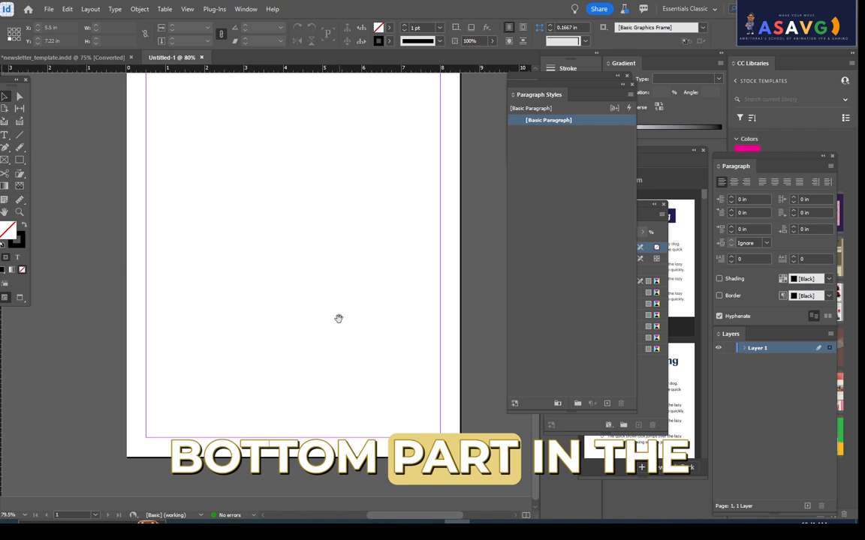
pyautogui.click(64, 9)
pyautogui.moveTo(90, 8)
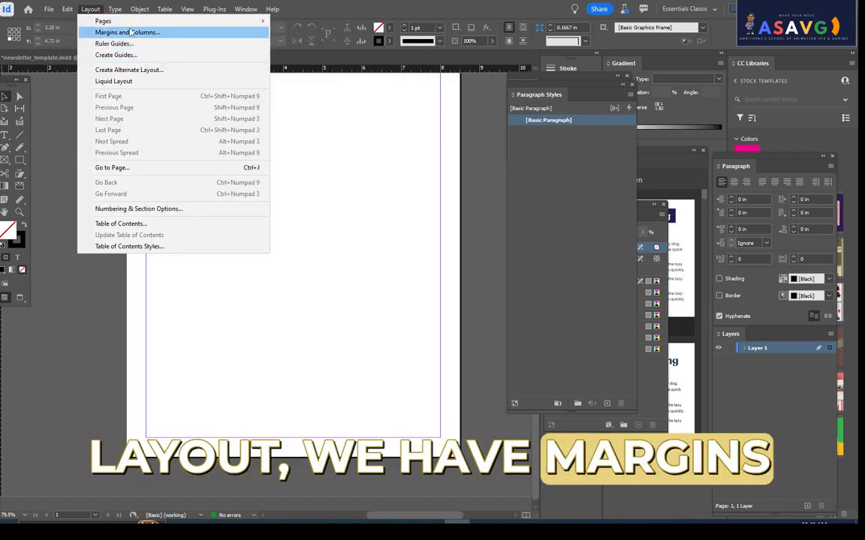
pyautogui.click(131, 32)
pyautogui.moveTo(480, 151); pyautogui.dragTo(206, 94)
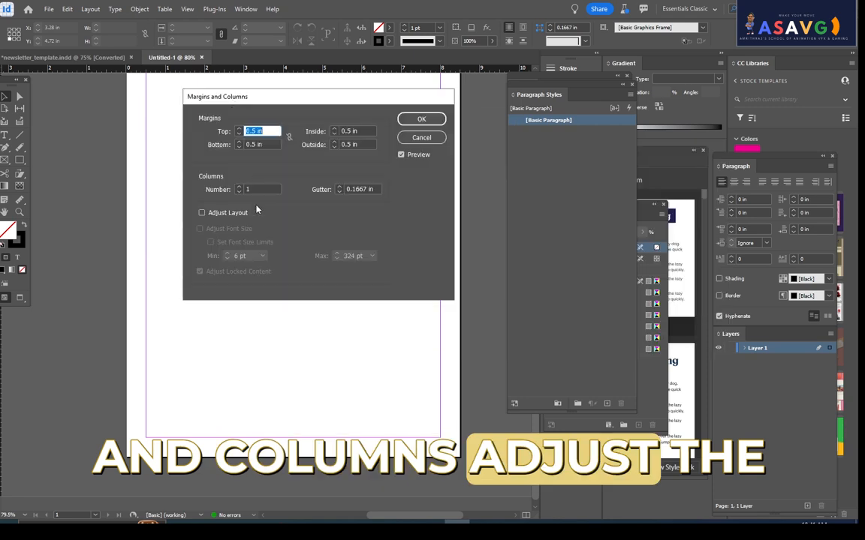
pyautogui.click(240, 188)
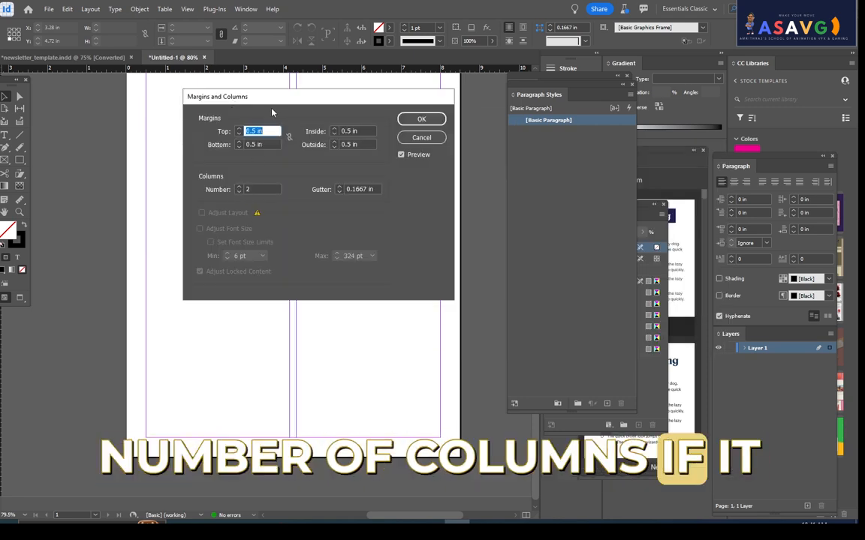
pyautogui.moveTo(272, 112); pyautogui.dragTo(567, 150)
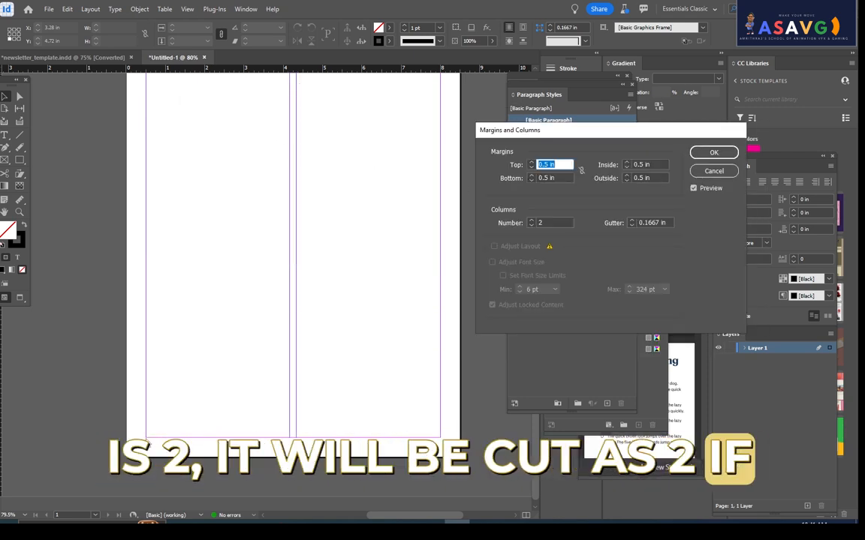
pyautogui.click(530, 222)
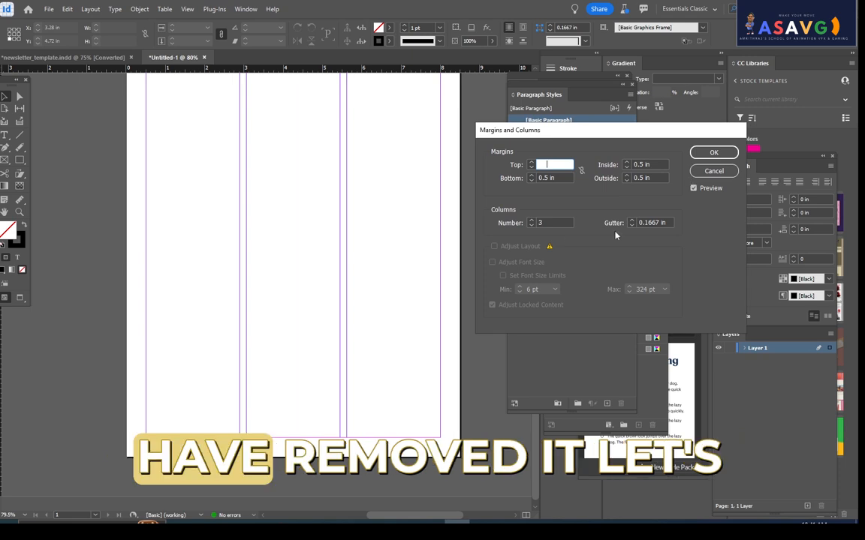
# - Try a top margin of 0 in on the blank page and cancel the margins and columns changes
pyautogui.click(694, 188)
pyautogui.click(336, 207)
pyautogui.click(521, 165)
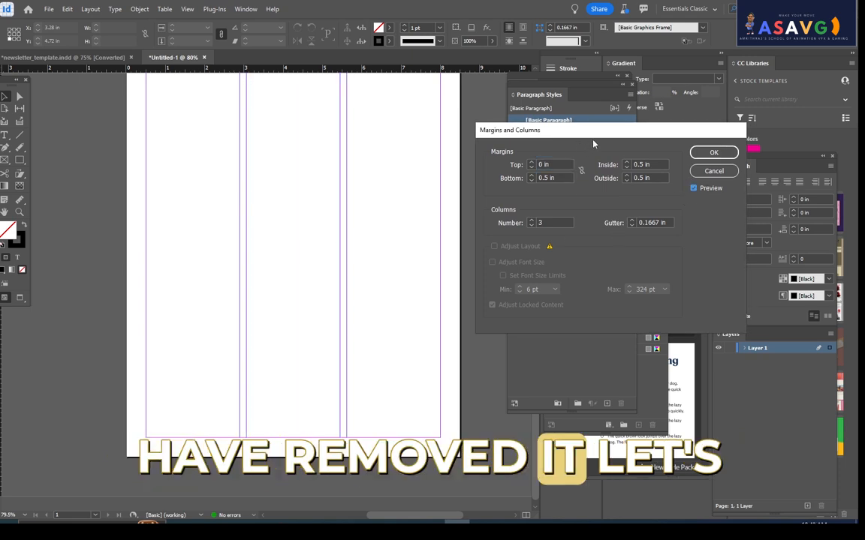
pyautogui.click(714, 171)
# - Divide the blank page into 4 columns in Margins and Columns
pyautogui.moveTo(217, 204); pyautogui.dragTo(213, 261)
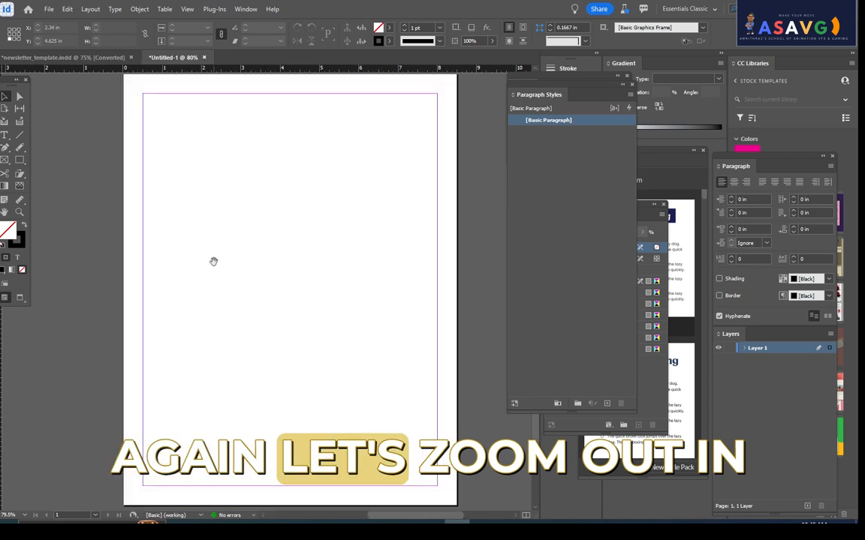
pyautogui.hotkey('ctrl', '-')
pyautogui.click(90, 9)
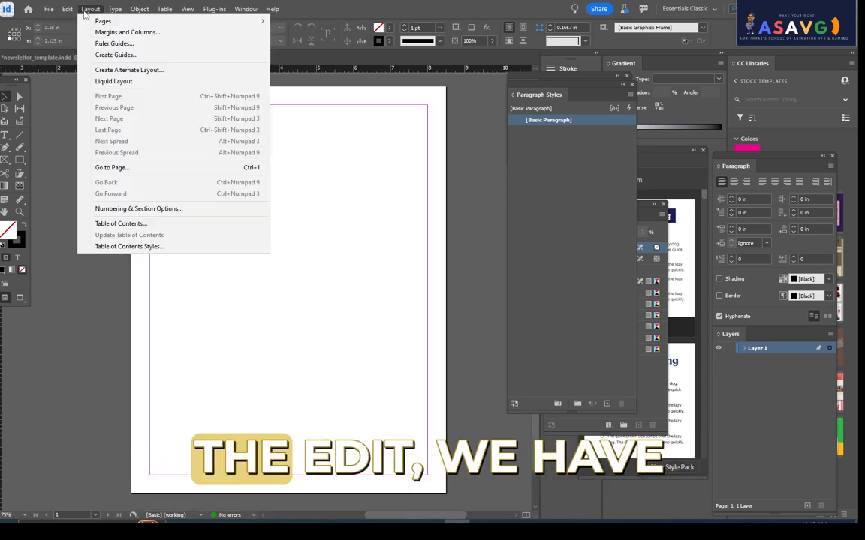
pyautogui.click(123, 32)
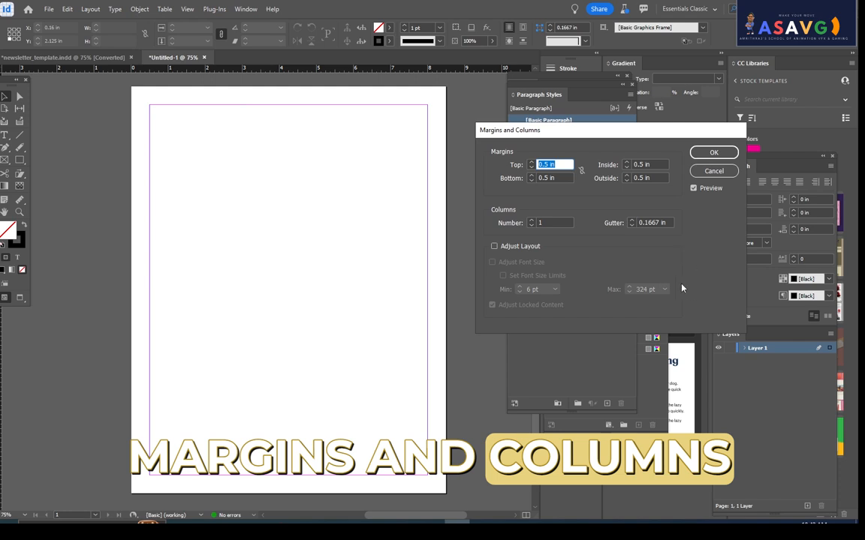
pyautogui.click(532, 221)
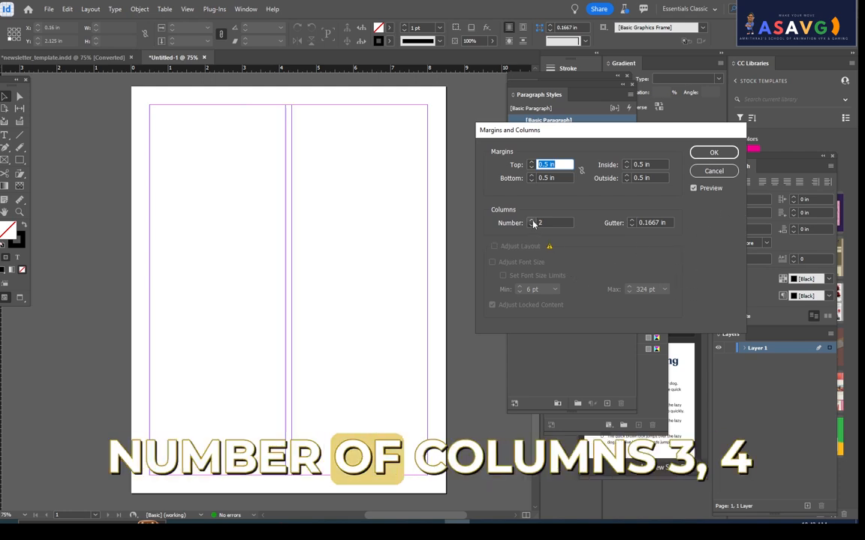
pyautogui.click(531, 220)
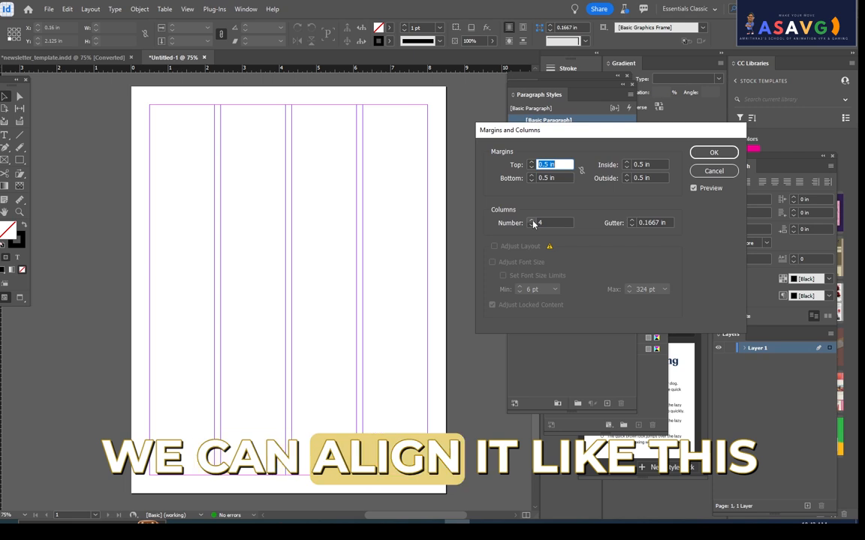
# - Set the blank page's top margin to 0.375 in
pyautogui.click(532, 163)
pyautogui.click(531, 163)
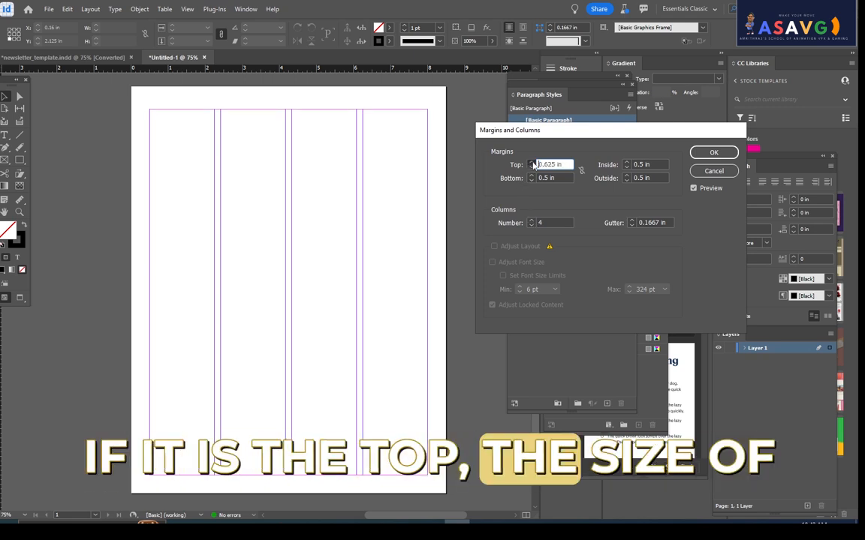
pyautogui.click(531, 163)
pyautogui.click(531, 163)
pyautogui.click(531, 167)
pyautogui.click(531, 168)
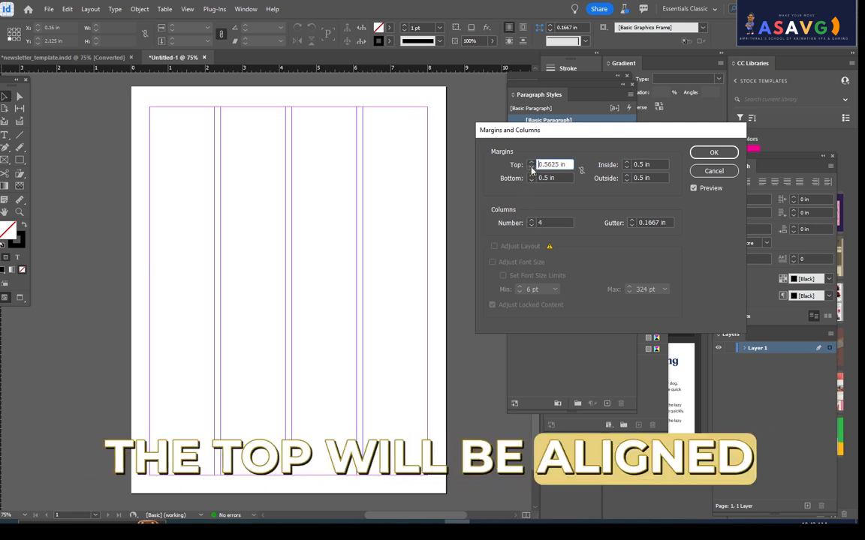
pyautogui.click(531, 168)
pyautogui.click(531, 168)
pyautogui.click(531, 167)
pyautogui.click(531, 168)
# - Set the blank page's inside margin to 0.5625 in after trying a wider value of 0.9375 in
pyautogui.click(627, 162)
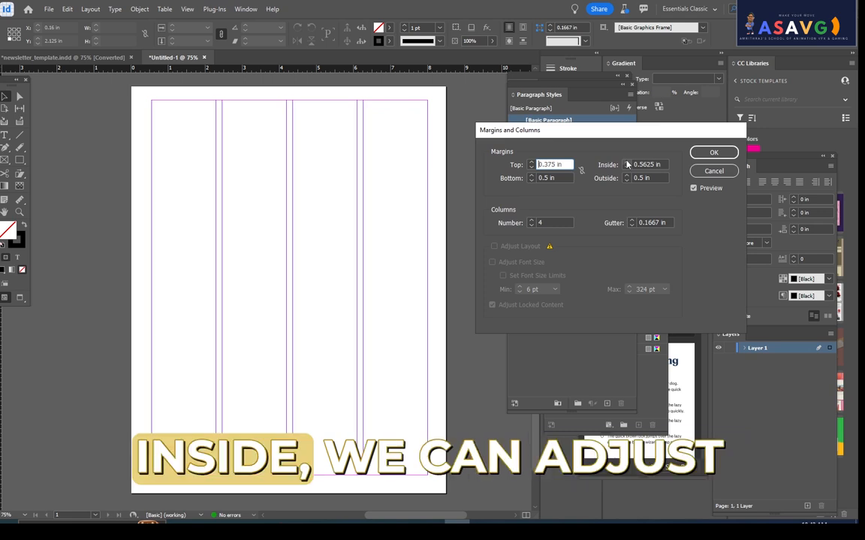
pyautogui.click(627, 162)
pyautogui.click(627, 162)
pyautogui.click(626, 163)
pyautogui.click(626, 162)
pyautogui.click(627, 162)
pyautogui.click(626, 162)
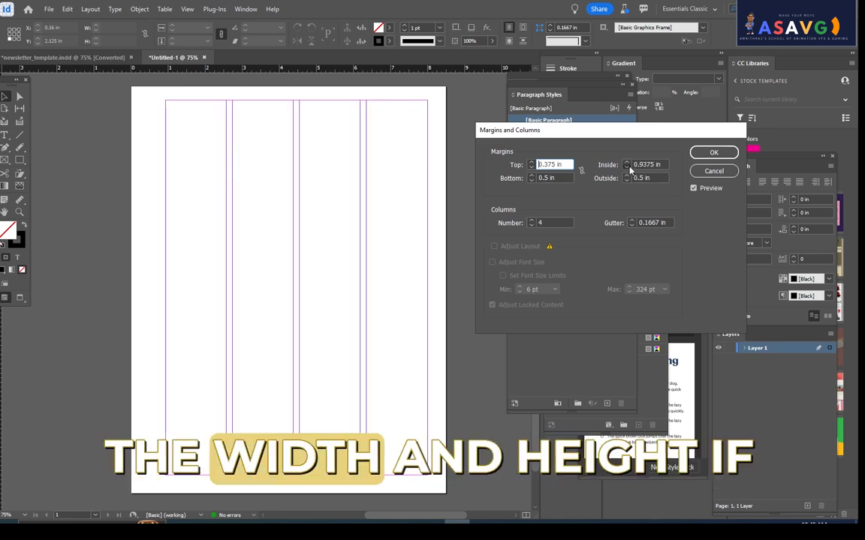
pyautogui.click(627, 167)
pyautogui.click(627, 167)
pyautogui.click(626, 167)
pyautogui.click(627, 167)
pyautogui.click(627, 168)
pyautogui.click(627, 167)
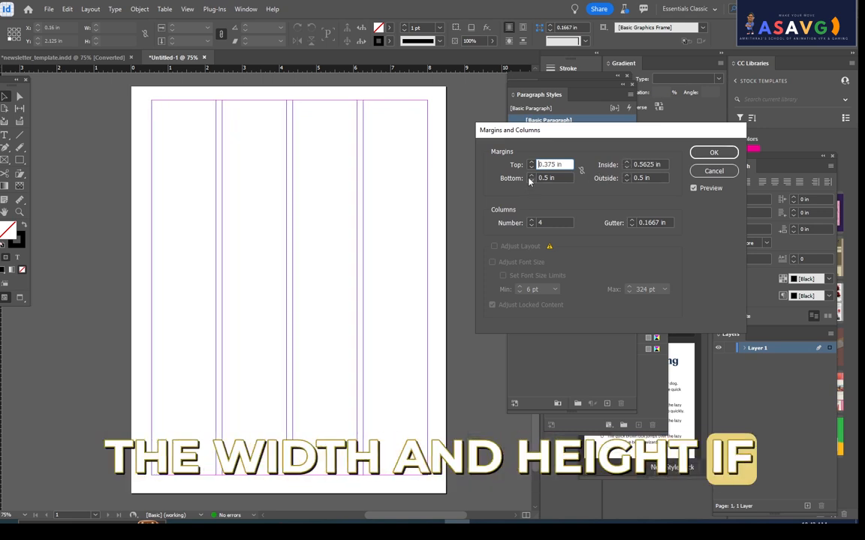
# - Try bottom and outside margins of 0.625 in, returning each to 0.5 in
pyautogui.click(531, 175)
pyautogui.click(531, 175)
pyautogui.click(532, 175)
pyautogui.click(531, 175)
pyautogui.click(531, 180)
pyautogui.click(531, 181)
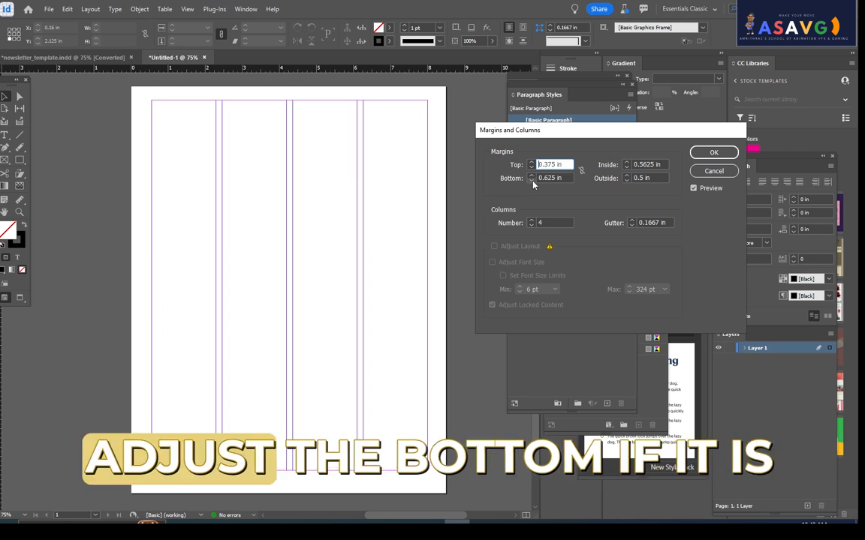
pyautogui.click(532, 180)
pyautogui.click(532, 180)
pyautogui.click(626, 175)
pyautogui.click(626, 175)
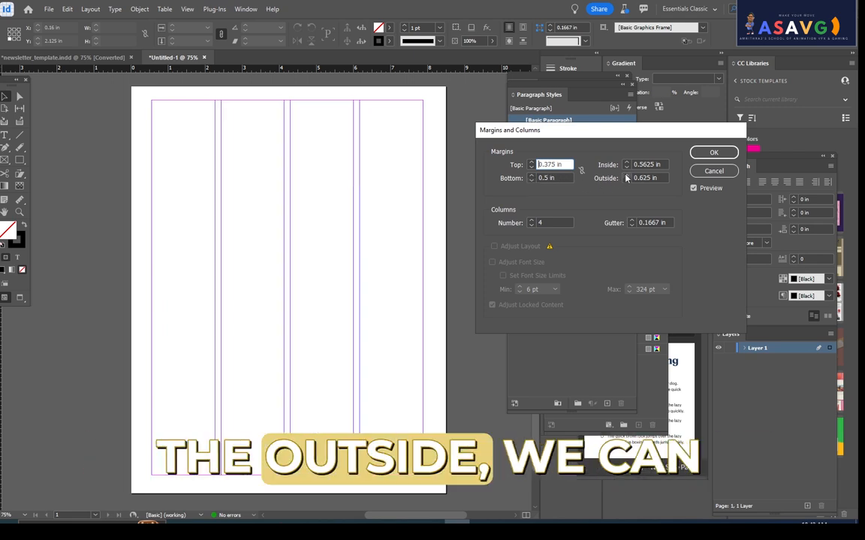
pyautogui.click(626, 174)
pyautogui.click(626, 181)
pyautogui.click(626, 181)
pyautogui.click(626, 180)
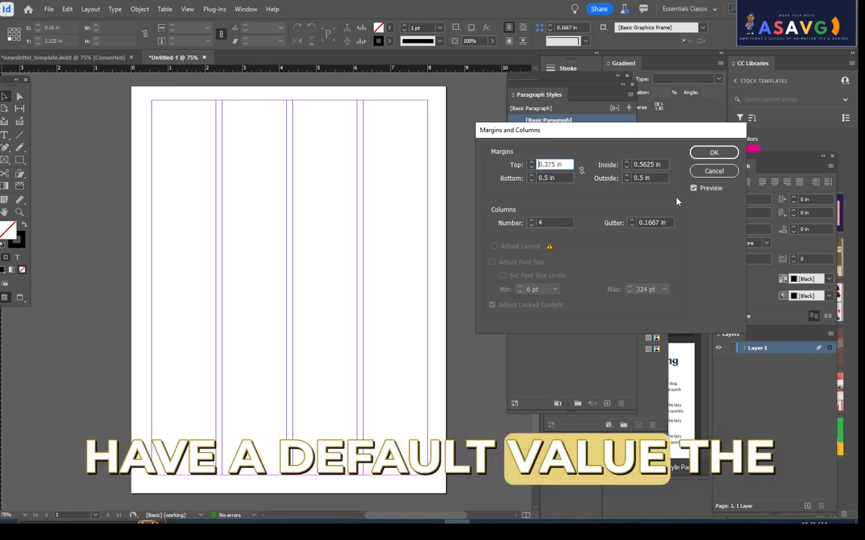
# - Widen the gutter between the four columns to 0.25 in and apply the margins and columns settings
pyautogui.click(631, 220)
pyautogui.click(631, 220)
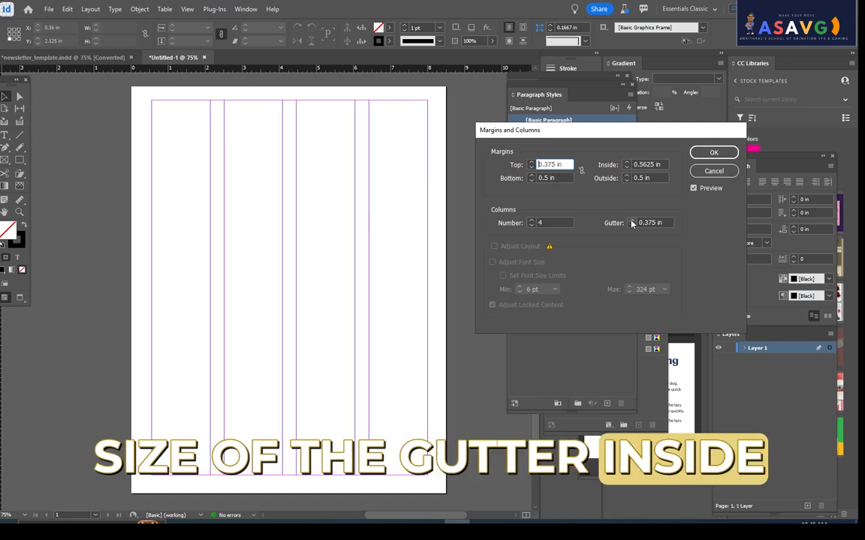
pyautogui.click(631, 220)
pyautogui.click(631, 226)
pyautogui.click(631, 226)
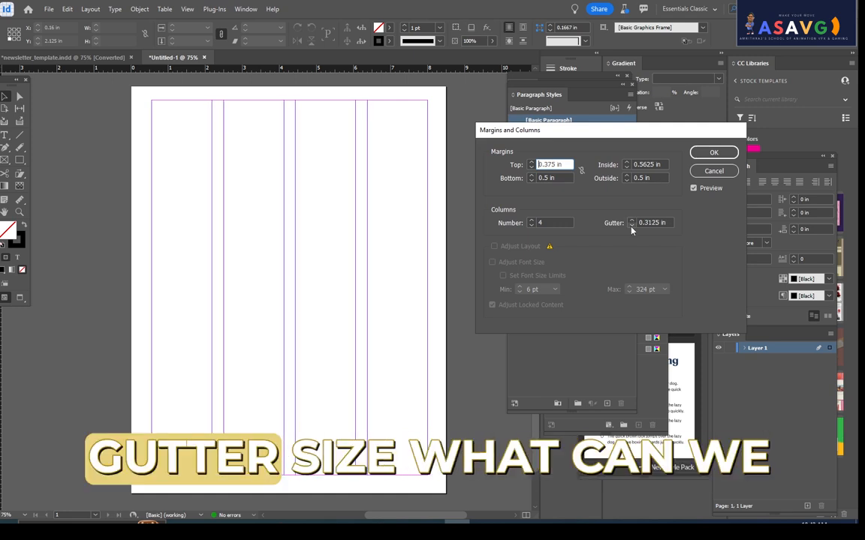
pyautogui.click(631, 226)
pyautogui.click(714, 152)
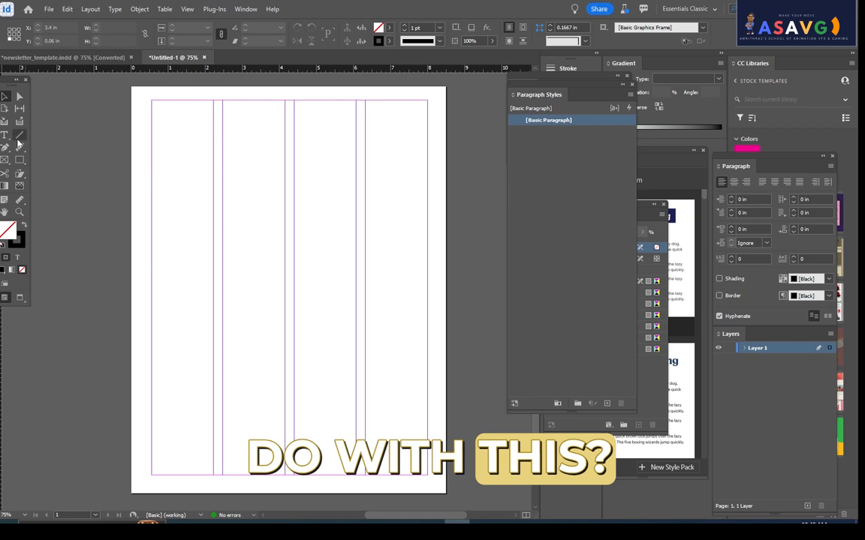
# - Draw a banner rectangle about 7.44 x 1.99 in across all columns at the top margin and fill it yellow (C=0 M=0 Y=100 K=0)
pyautogui.rightClick(24, 163)
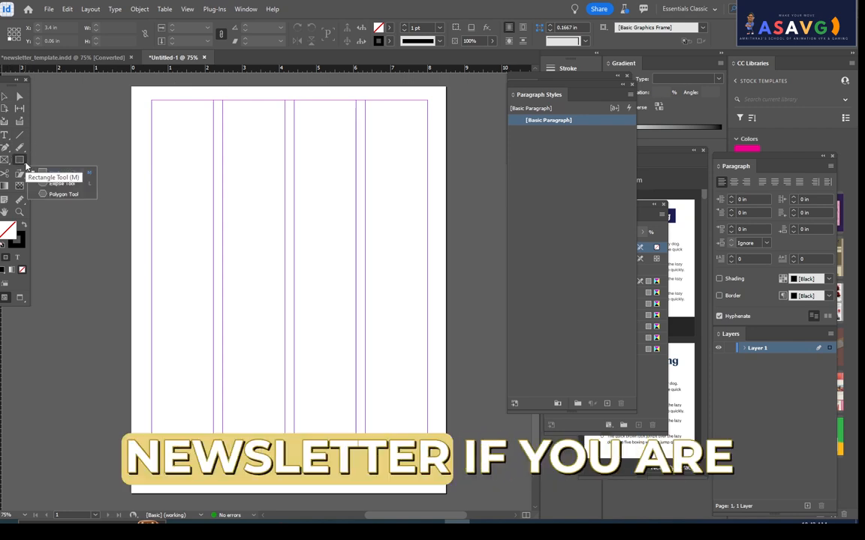
pyautogui.click(49, 171)
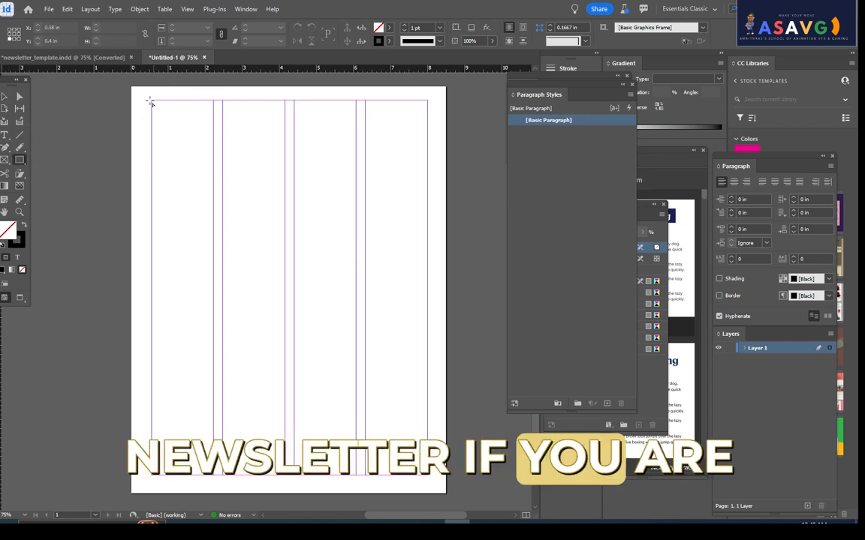
pyautogui.moveTo(150, 102); pyautogui.dragTo(427, 174)
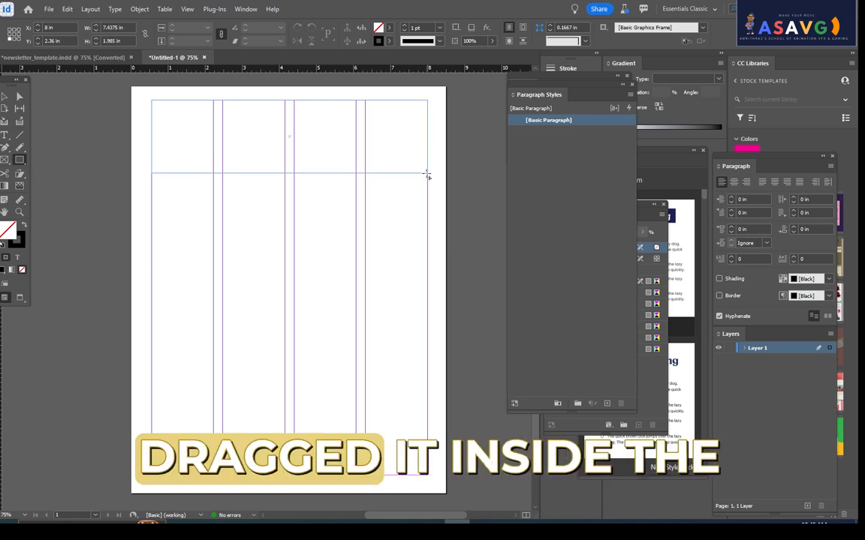
pyautogui.click(389, 28)
pyautogui.click(315, 127)
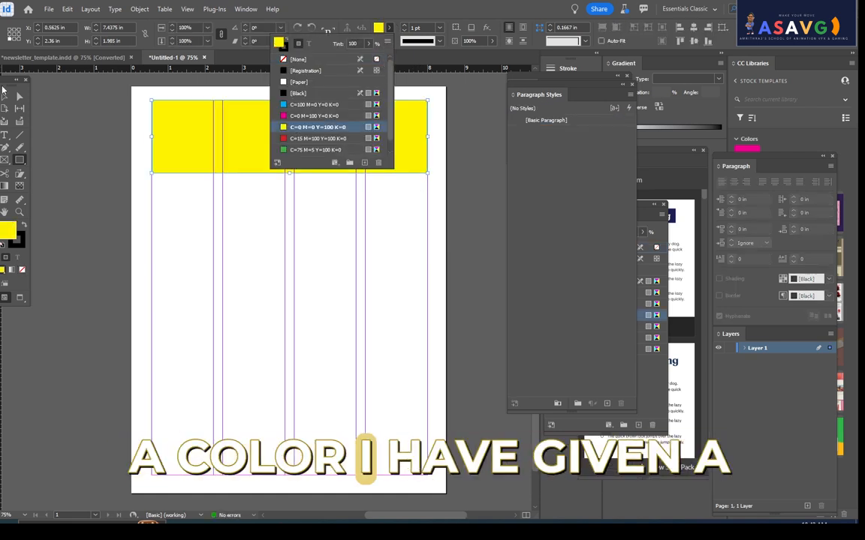
# - Lock the yellow banner rectangle
pyautogui.click(4, 95)
pyautogui.click(266, 155)
pyautogui.rightClick(264, 153)
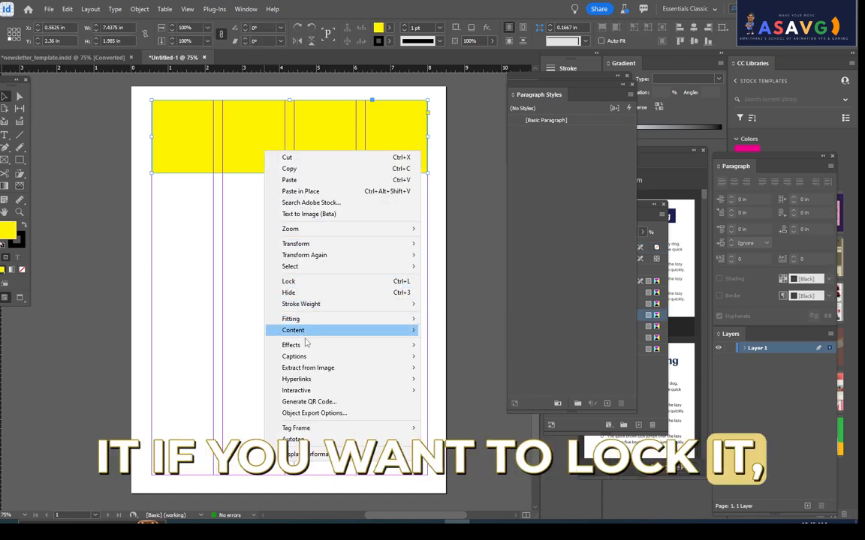
pyautogui.click(305, 283)
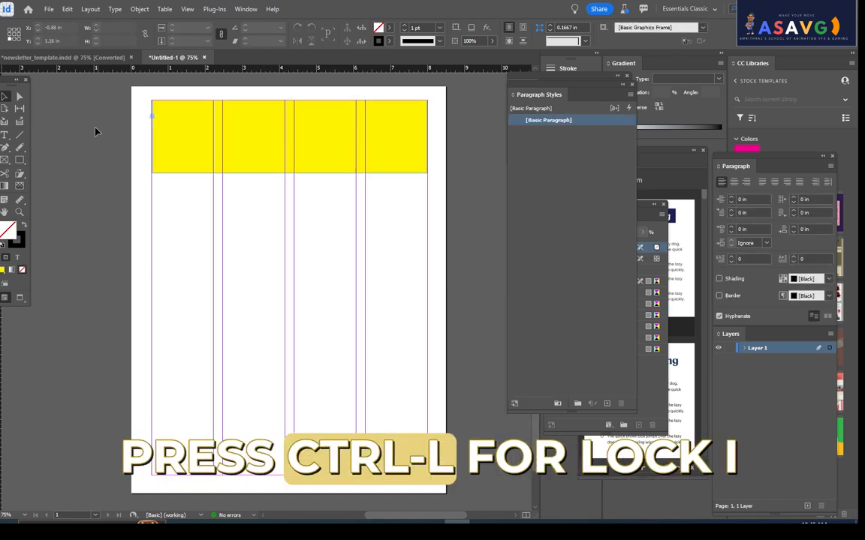
# - Add a text frame about 5 x 1 in inside the yellow banner reading NEWS LETTER in the LHF Convecta BASE font
pyautogui.click(5, 135)
pyautogui.moveTo(195, 123); pyautogui.dragTo(379, 158)
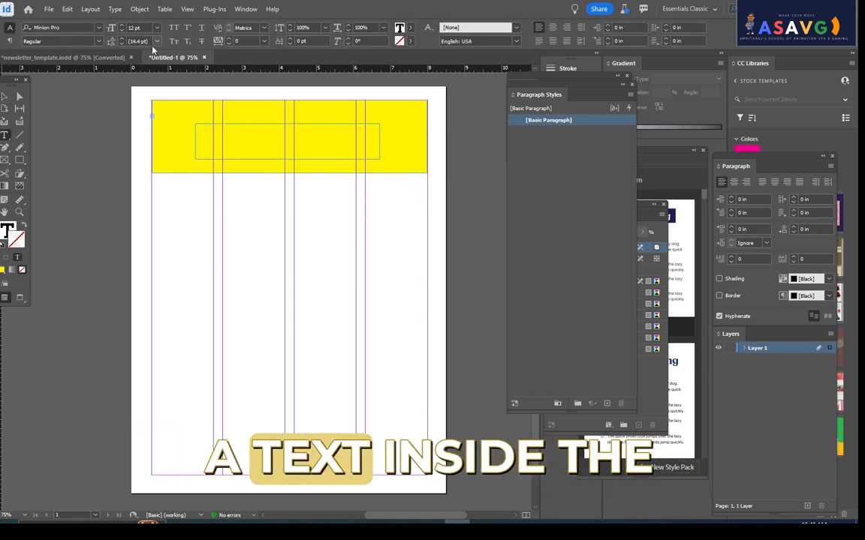
pyautogui.click(98, 27)
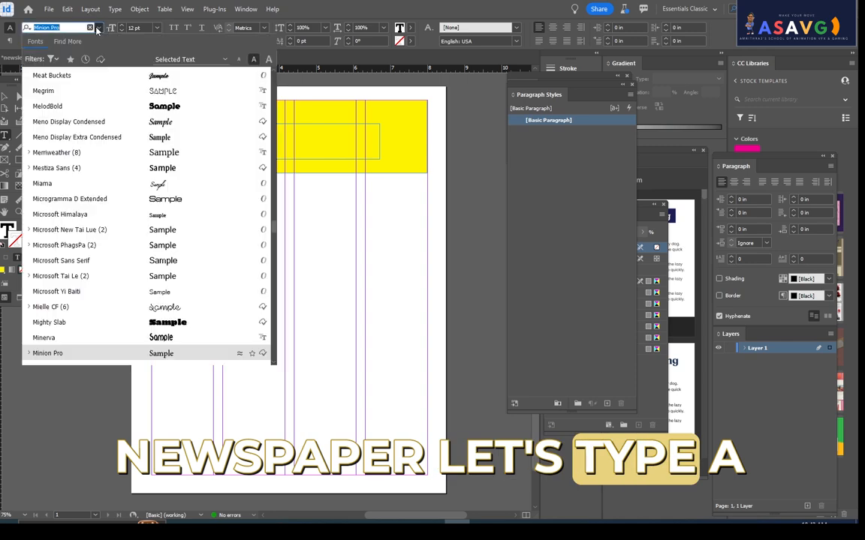
pyautogui.scroll(-1, 156, 246)
pyautogui.scroll(4, 173, 203)
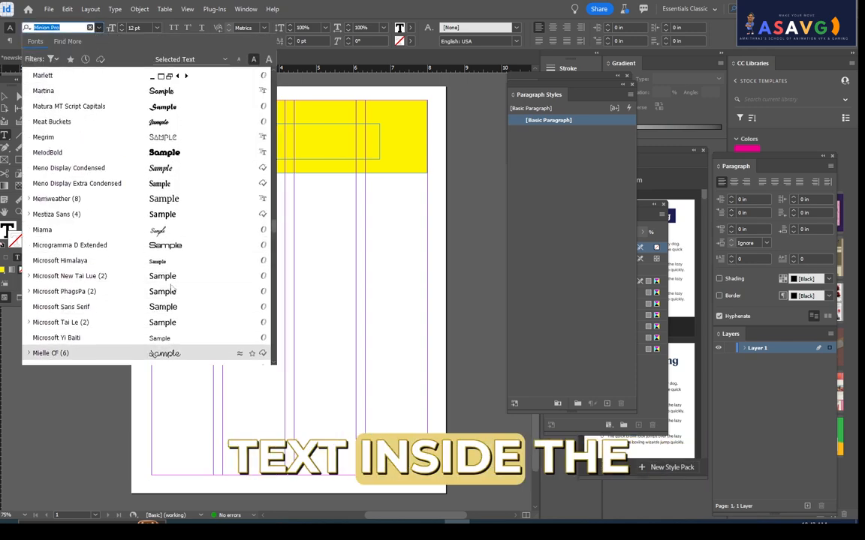
pyautogui.scroll(7, 182, 175)
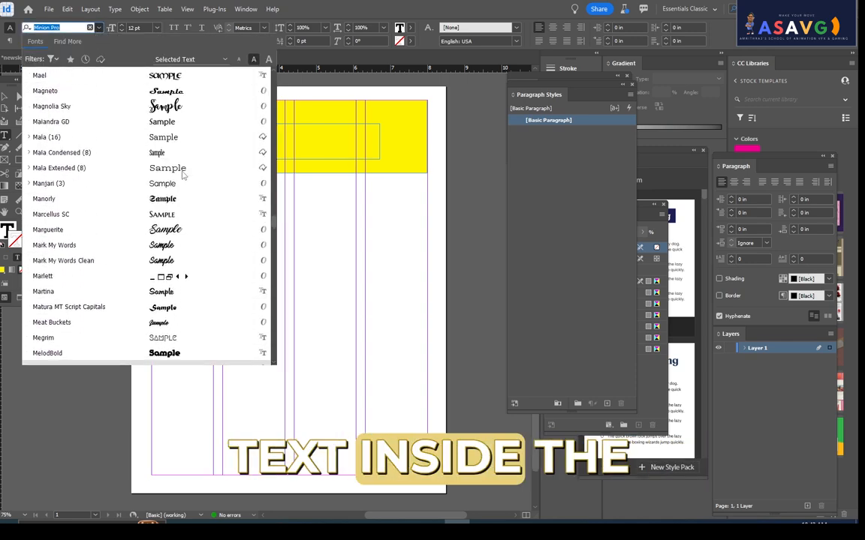
pyautogui.scroll(3, 182, 175)
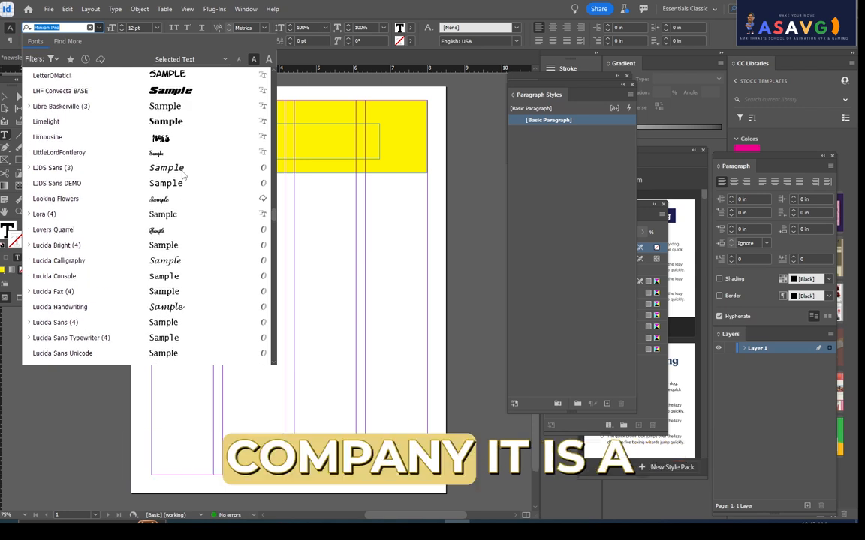
pyautogui.click(183, 170)
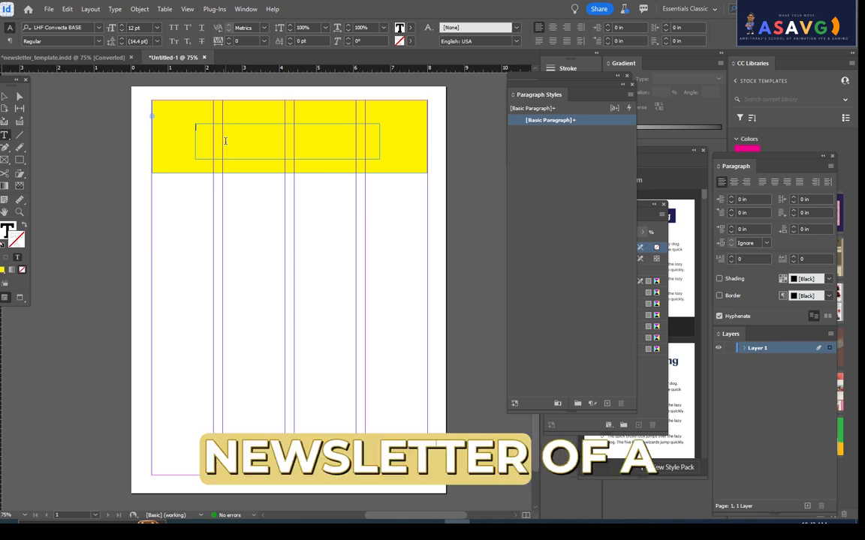
pyautogui.write('NEWS LETTER')
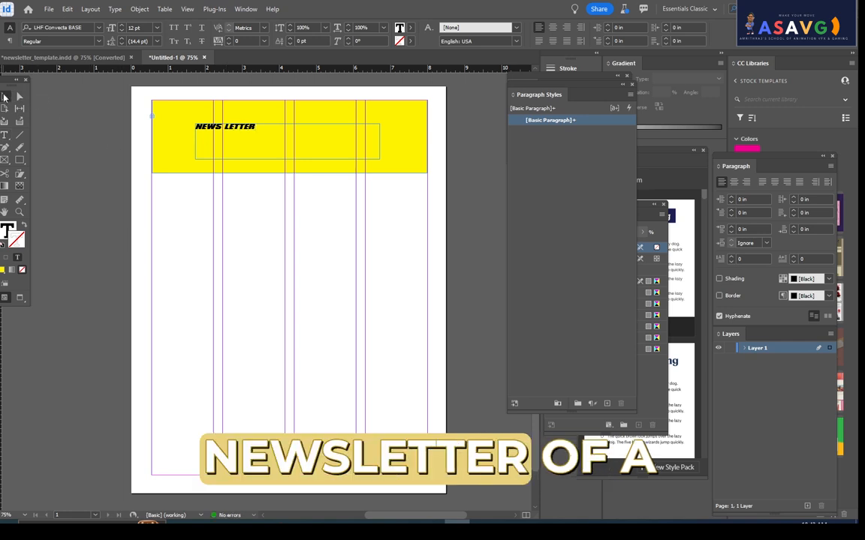
# - Set the font size of the whole NEWS LETTER title to 30 pt
pyautogui.click(4, 97)
pyautogui.doubleClick(263, 125)
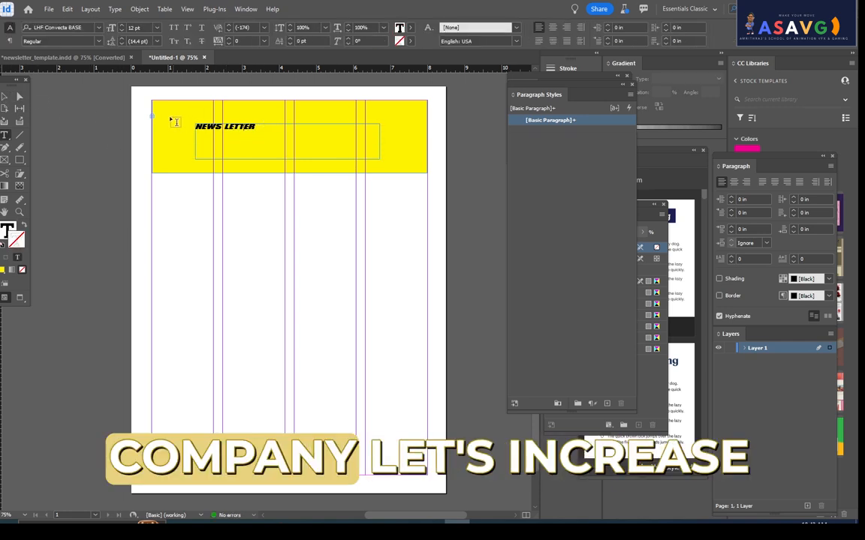
pyautogui.hotkey('ctrl', 'a')
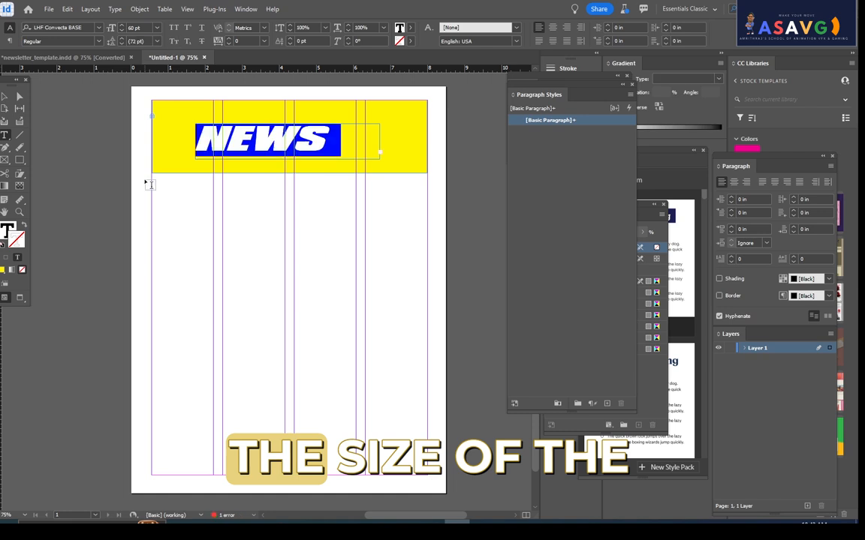
pyautogui.click(147, 27)
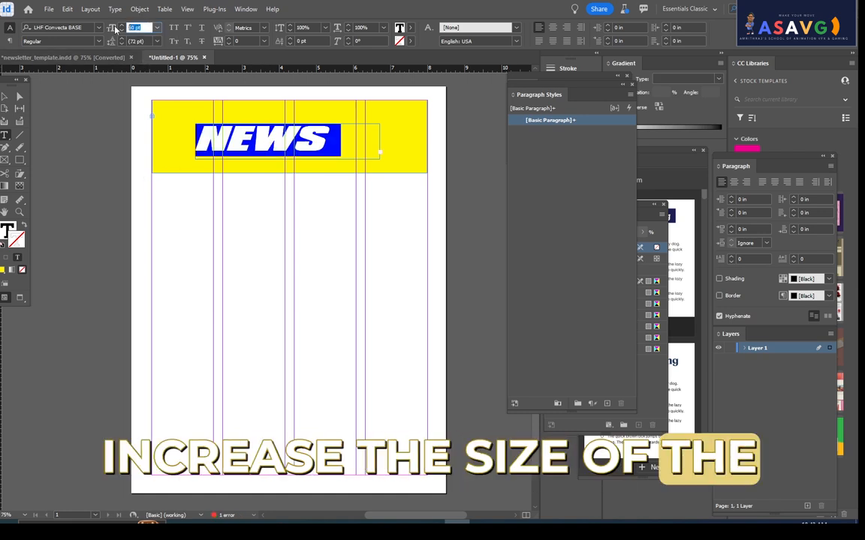
pyautogui.write('30')
pyautogui.press('Return')
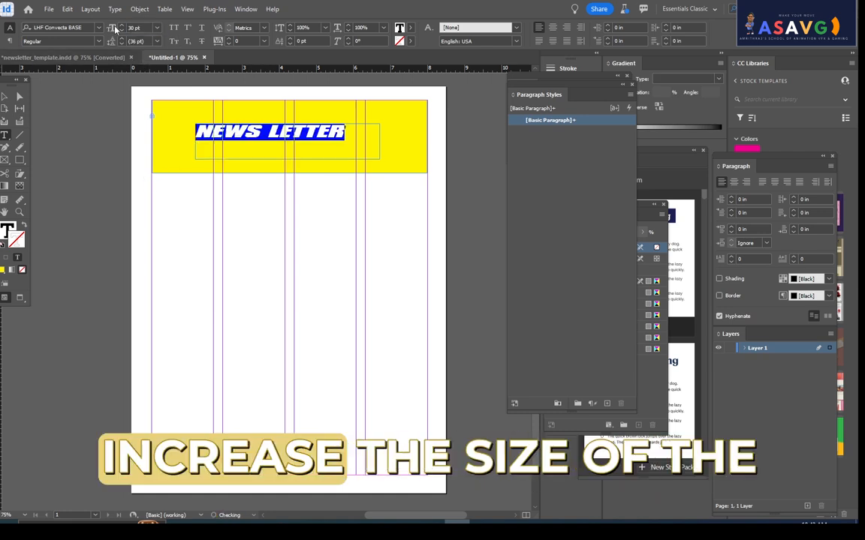
# - Move the NEWS LETTER title frame toward the middle of the banner and resize it to about 4.77 x 0.92 in
pyautogui.click(6, 98)
pyautogui.moveTo(212, 141); pyautogui.dragTo(230, 133)
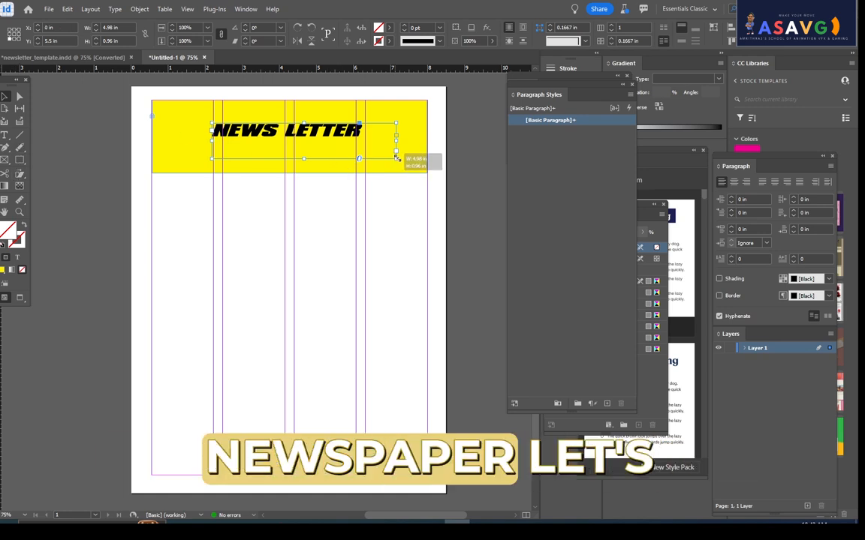
pyautogui.moveTo(396, 158); pyautogui.dragTo(400, 160)
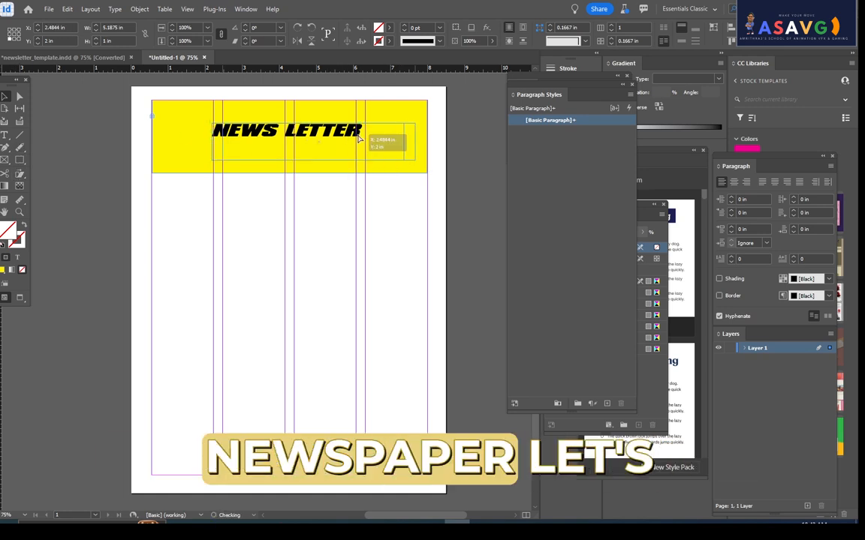
pyautogui.moveTo(359, 139); pyautogui.dragTo(358, 137)
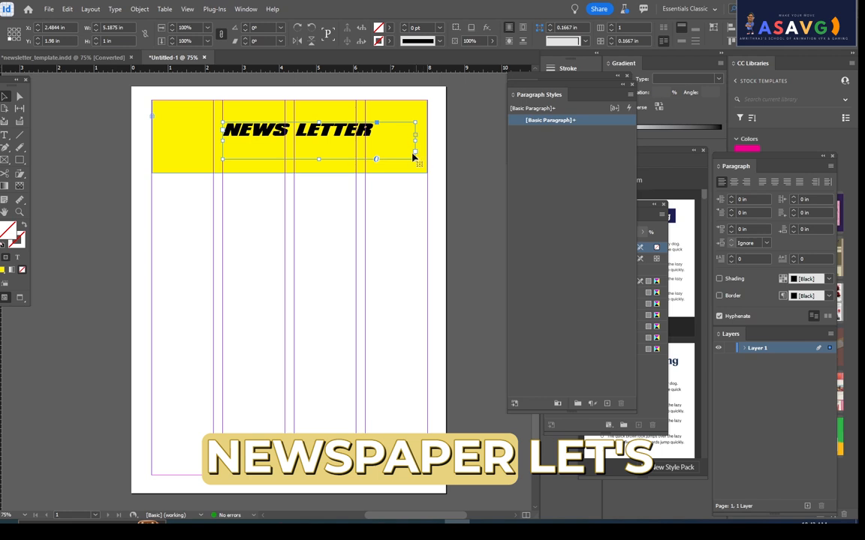
pyautogui.moveTo(409, 159); pyautogui.dragTo(407, 158)
pyautogui.moveTo(330, 133); pyautogui.dragTo(328, 134)
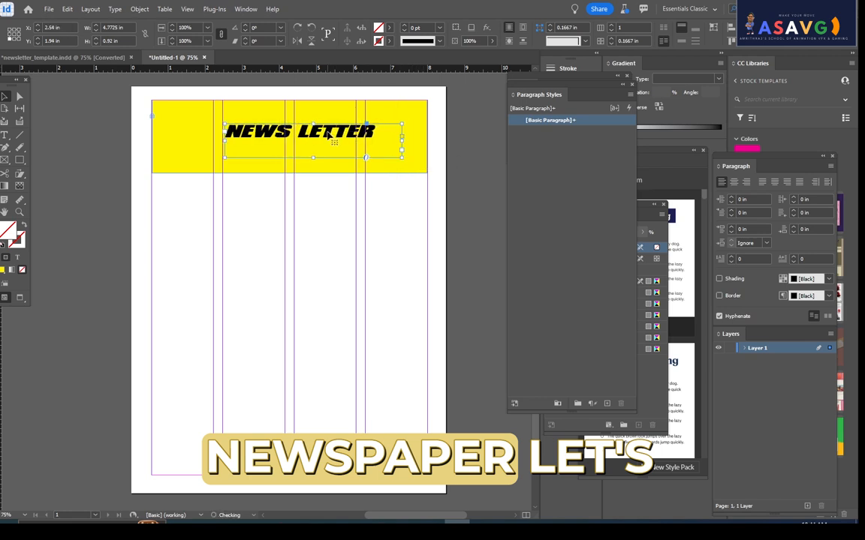
# - Scale the title frame and its text down to about 4.08 x 0.79 in with Free Transform and reposition it in the banner
pyautogui.click(21, 175)
pyautogui.click(63, 174)
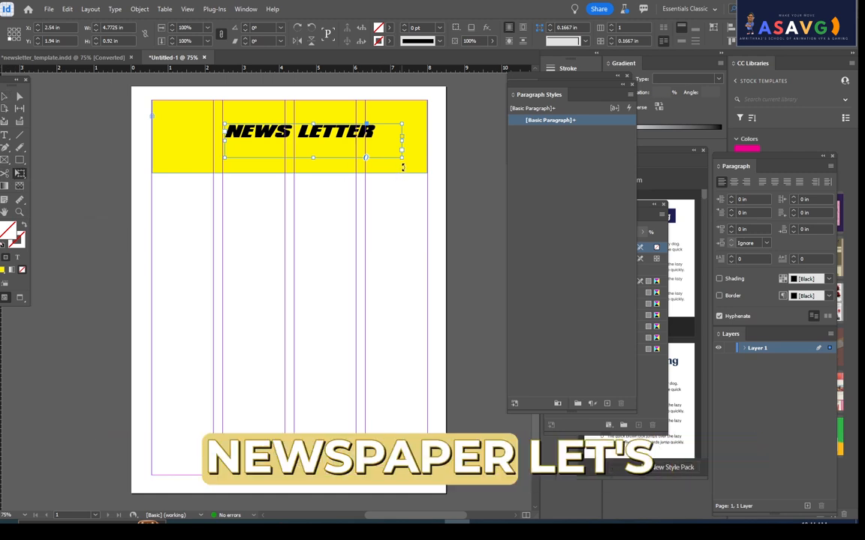
pyautogui.moveTo(376, 149); pyautogui.dragTo(376, 148)
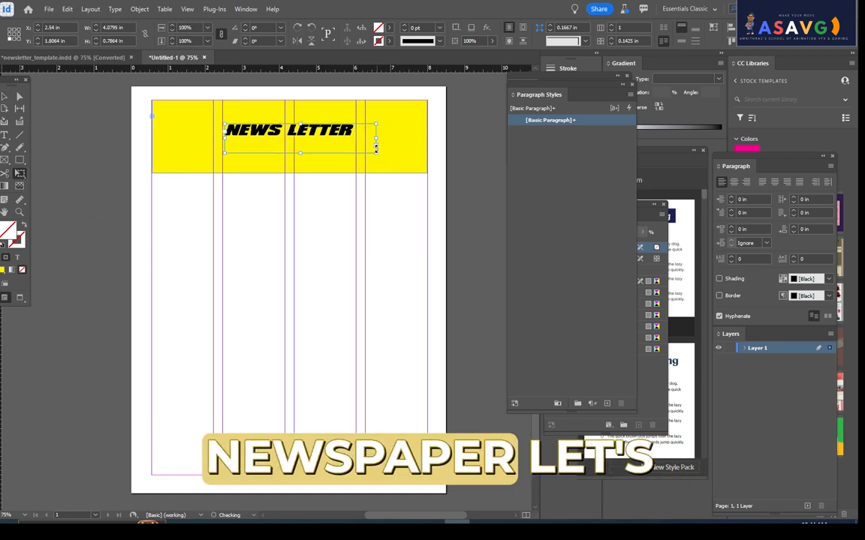
pyautogui.moveTo(313, 133); pyautogui.dragTo(316, 132)
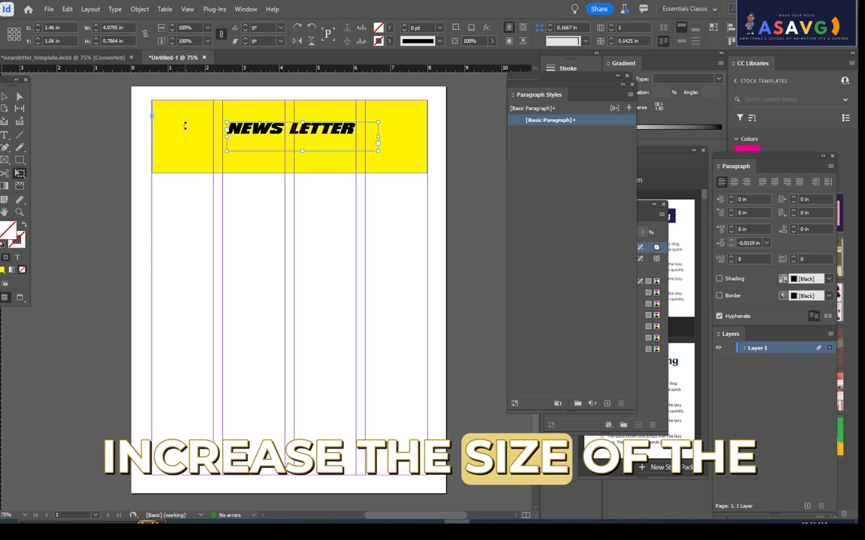
# - Check the banner and title in Preview mode without guides and frame edges, and return to Normal view
pyautogui.press('w')
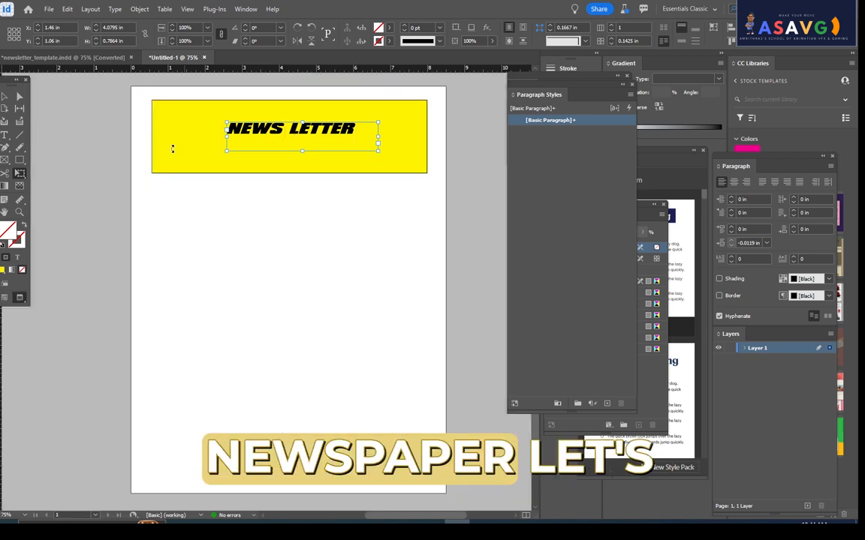
pyautogui.click(85, 109)
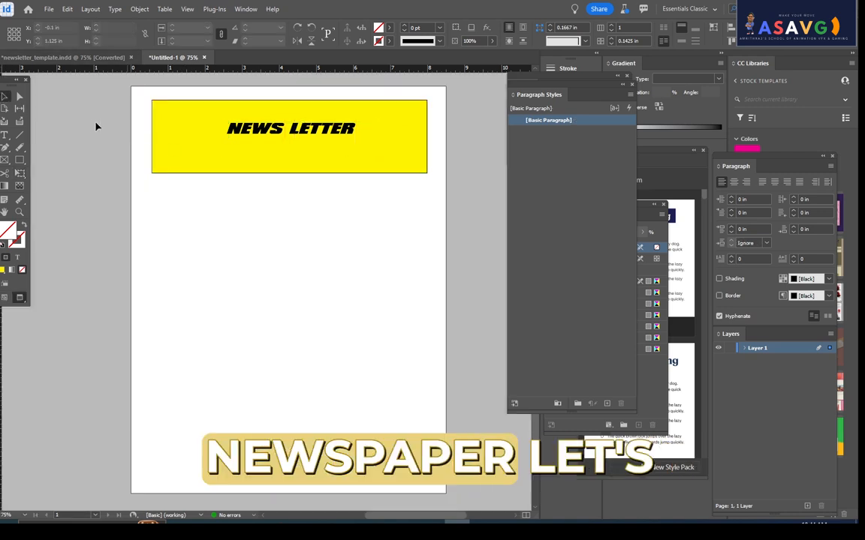
pyautogui.press('w')
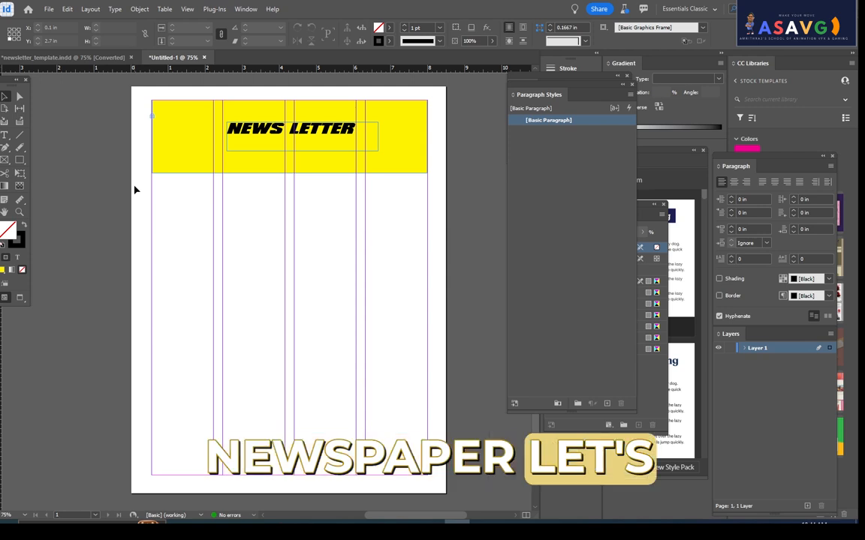
pyautogui.press('w')
pyautogui.press('w')
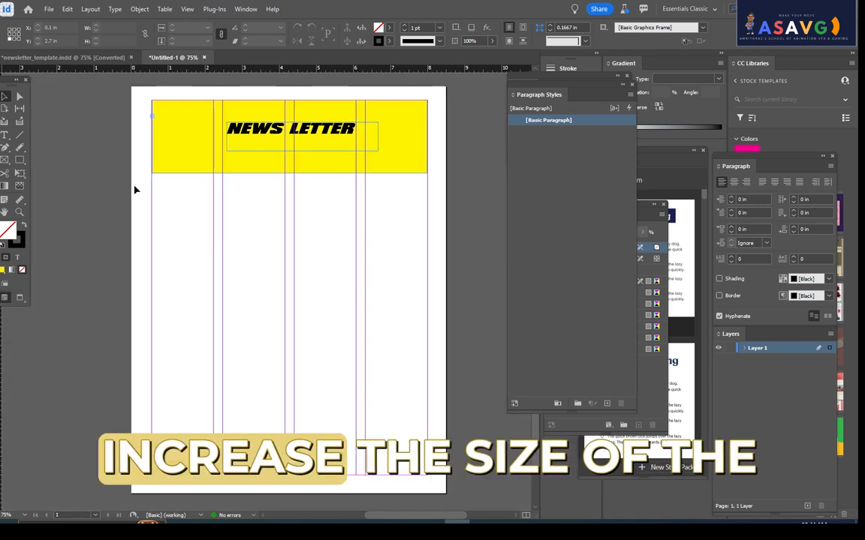
pyautogui.press('w')
pyautogui.press('w')
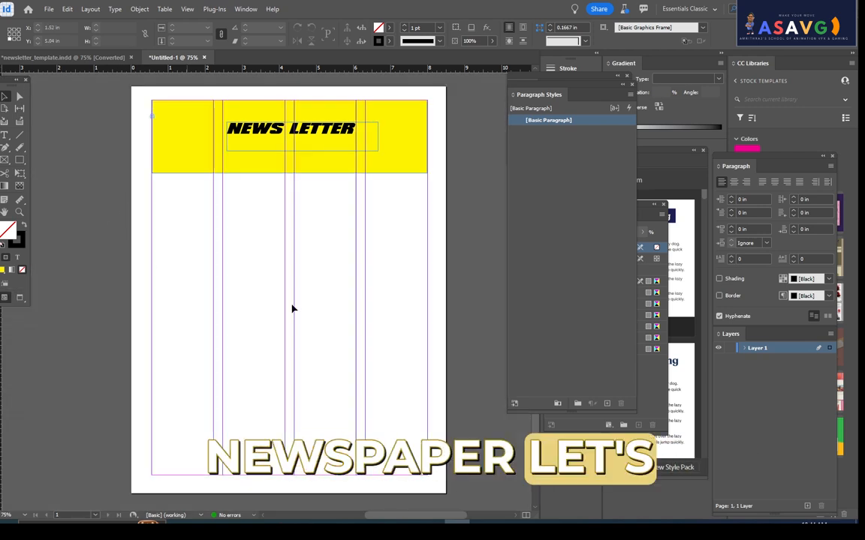
# - Draw a rectangular image frame about 3.84 x 2.65 in across the third and fourth columns below the banner
pyautogui.click(23, 161)
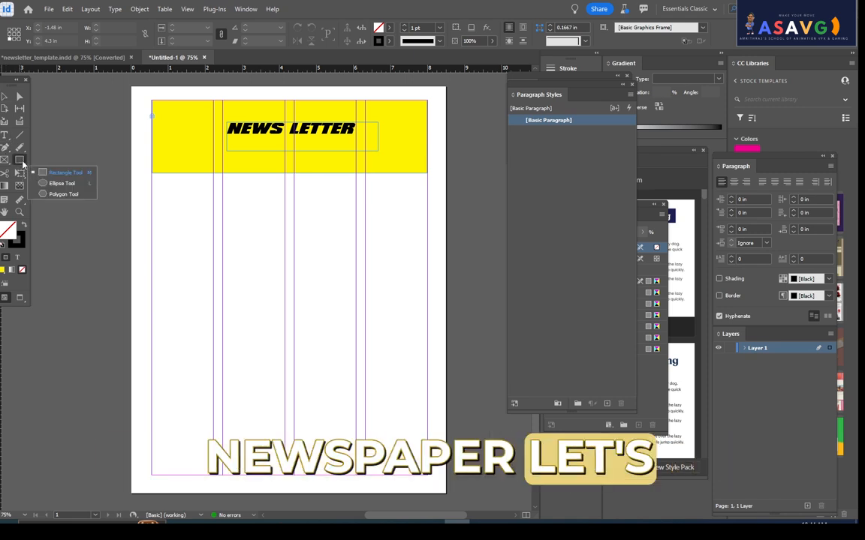
pyautogui.click(5, 160)
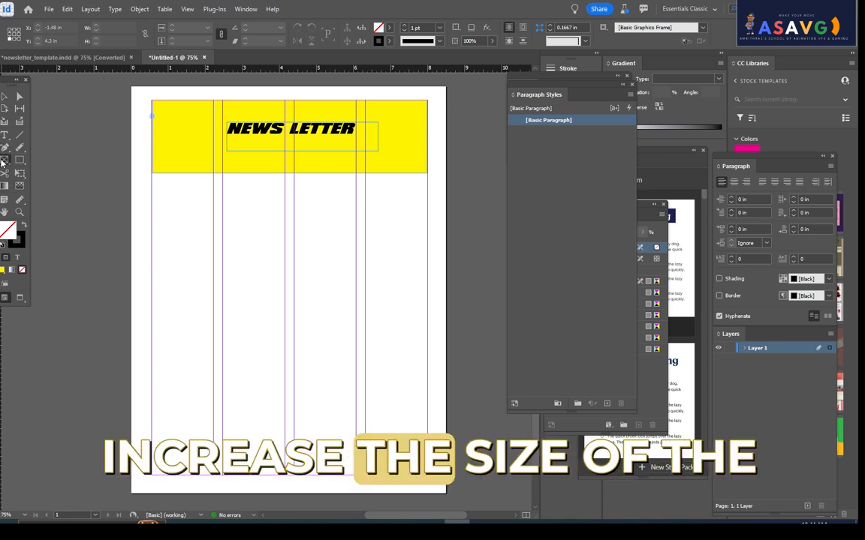
pyautogui.click(65, 173)
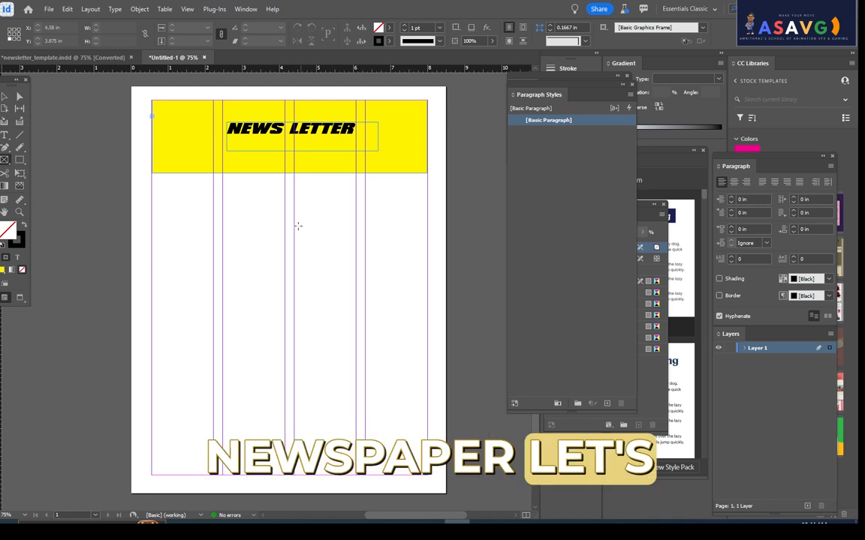
pyautogui.moveTo(285, 216); pyautogui.dragTo(427, 312)
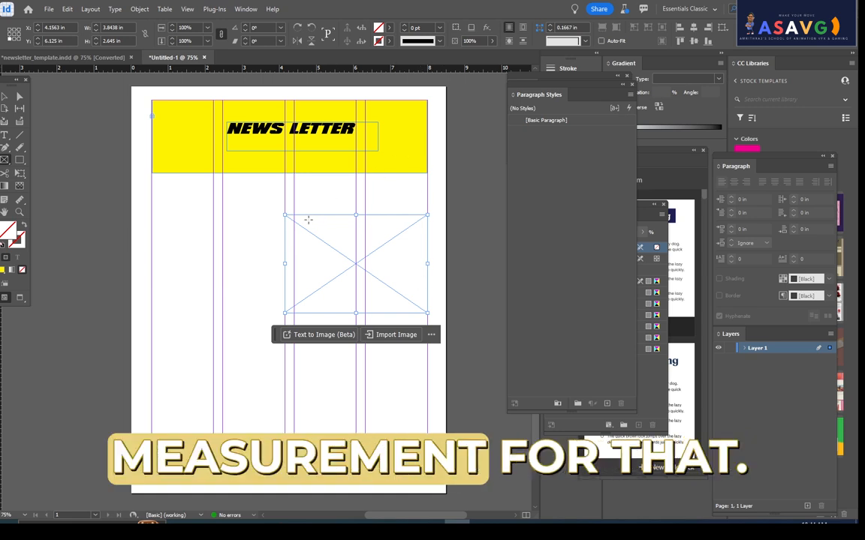
# - Create a rectangular image frame exactly 3 in wide and 2 in high over the right-hand columns
pyautogui.click(328, 256)
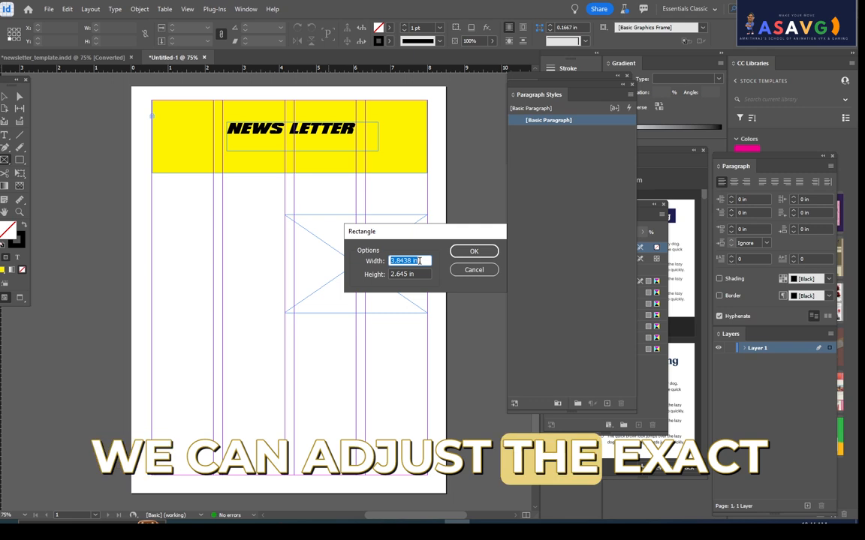
pyautogui.write('3')
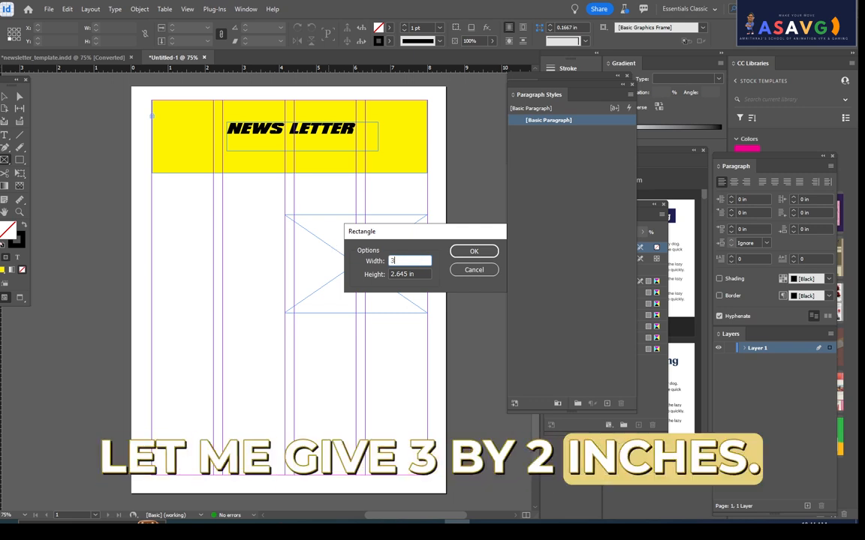
pyautogui.press('Tab')
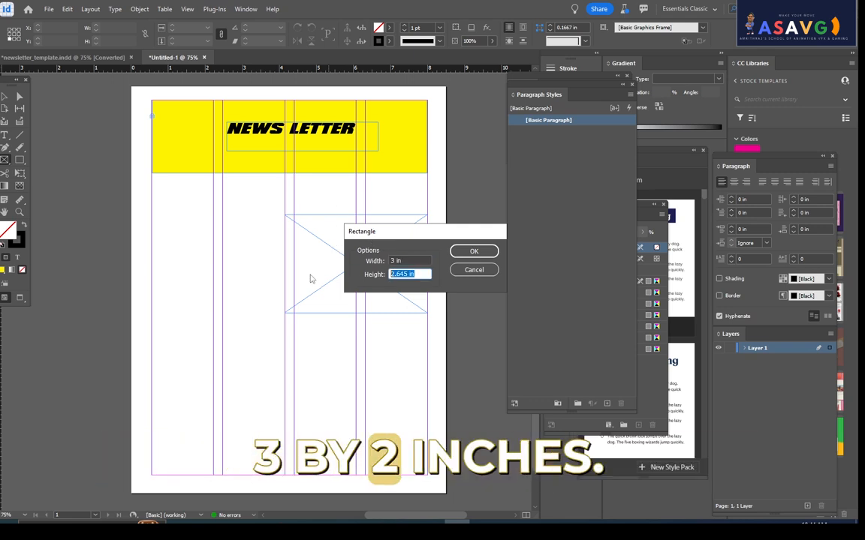
pyautogui.write('2')
pyautogui.click(481, 249)
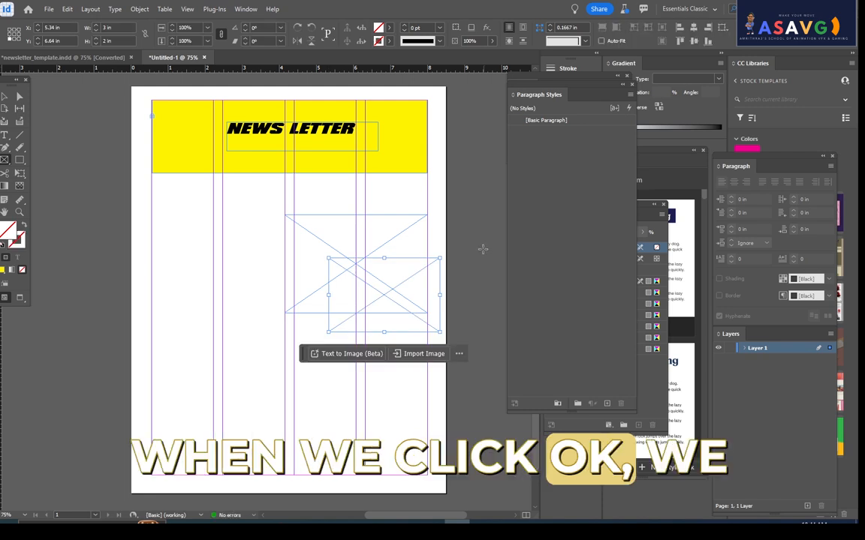
# - Delete the larger image frame spanning the third and fourth columns
pyautogui.click(6, 97)
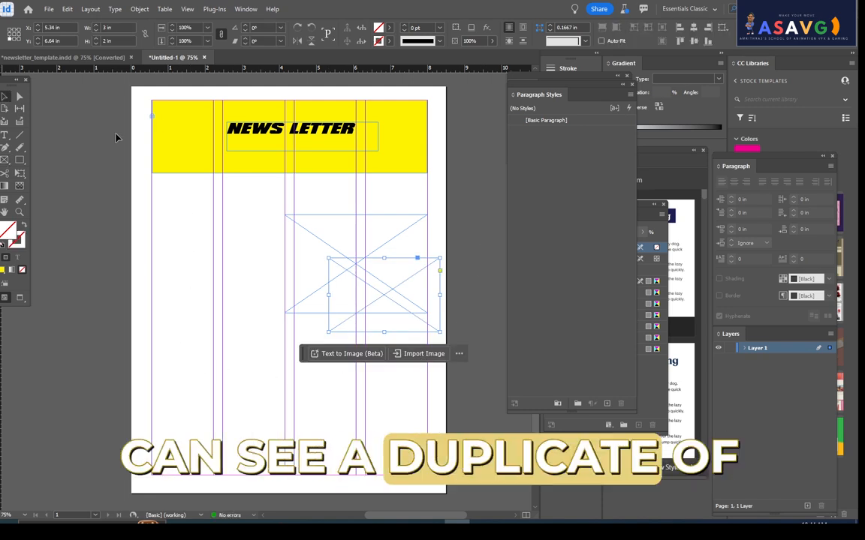
pyautogui.click(351, 219)
pyautogui.press('Delete')
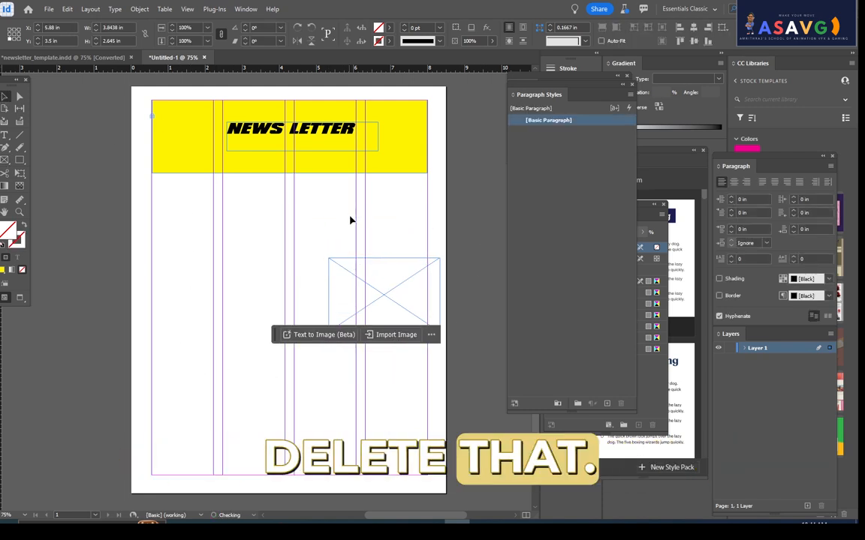
# - Move the remaining image frame to the third column and resize it to the column width, about 1.67 x 1.56 in
pyautogui.moveTo(361, 263); pyautogui.dragTo(325, 237)
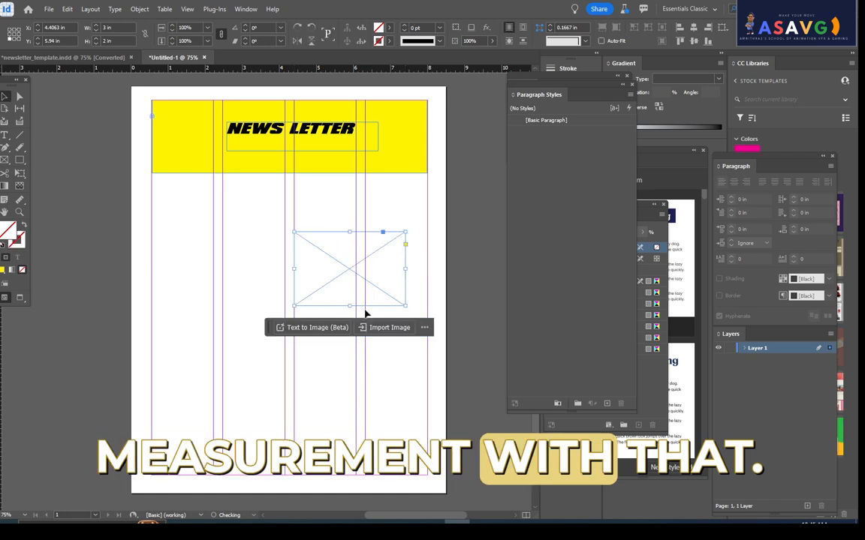
pyautogui.moveTo(405, 306); pyautogui.dragTo(356, 290)
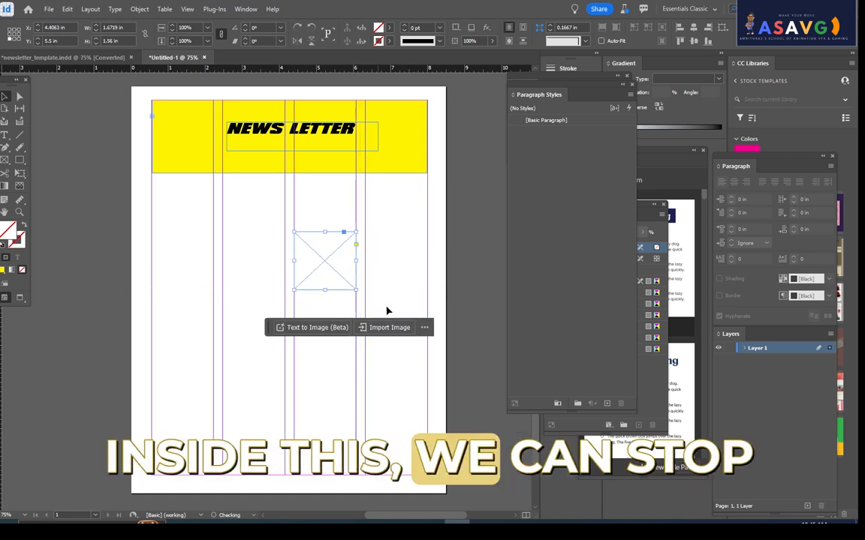
pyautogui.click(455, 322)
# - Place 1.png in the third-column frame, fill the frame proportionally, and check the result in Preview mode
pyautogui.click(327, 260)
pyautogui.click(48, 9)
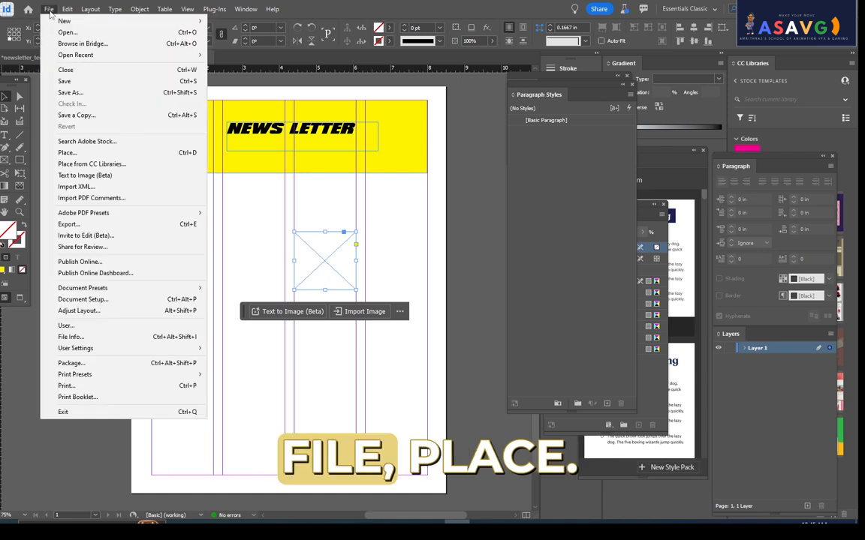
pyautogui.click(67, 152)
pyautogui.doubleClick(293, 165)
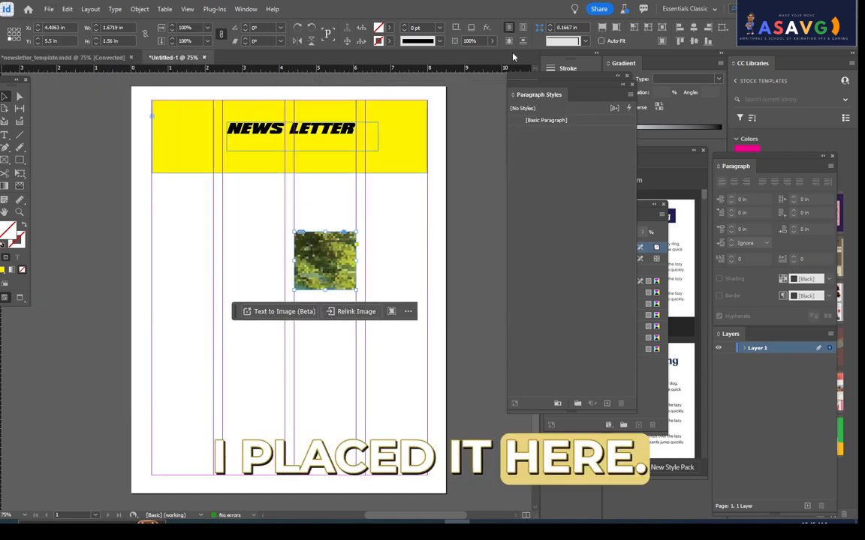
pyautogui.click(602, 29)
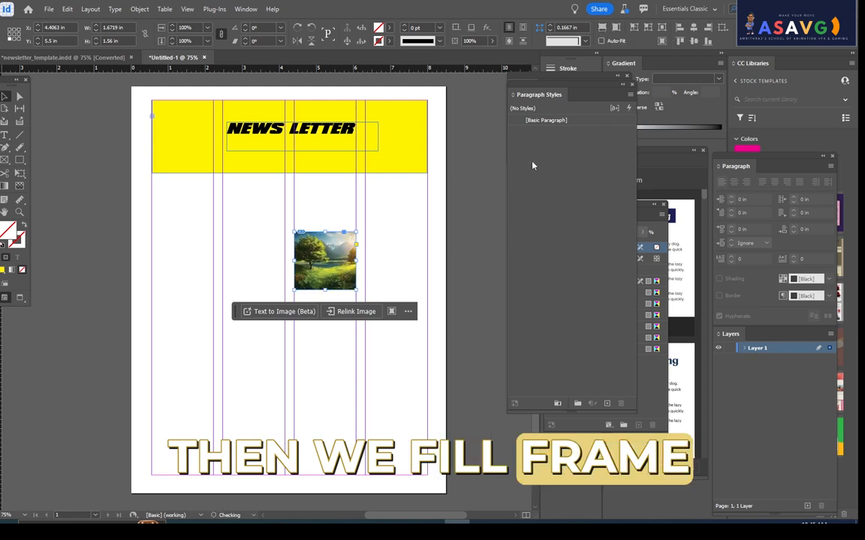
pyautogui.press('w')
pyautogui.click(464, 275)
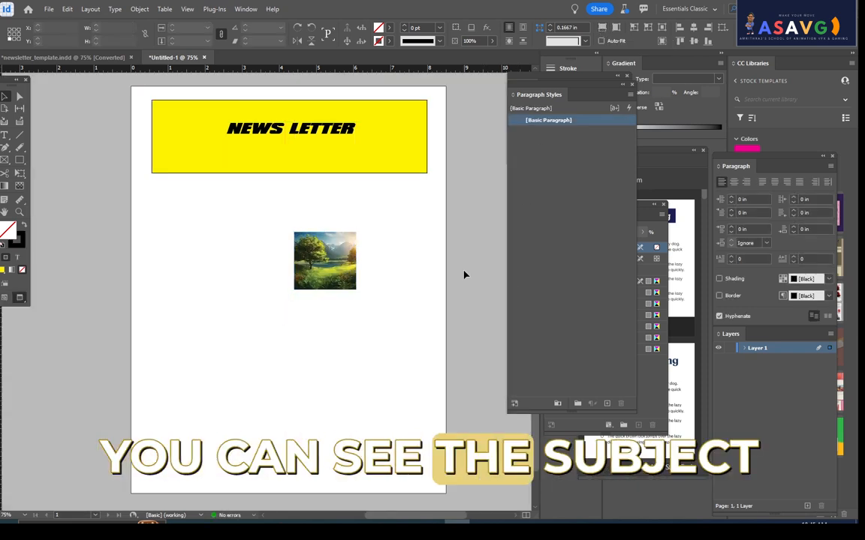
pyautogui.press('w')
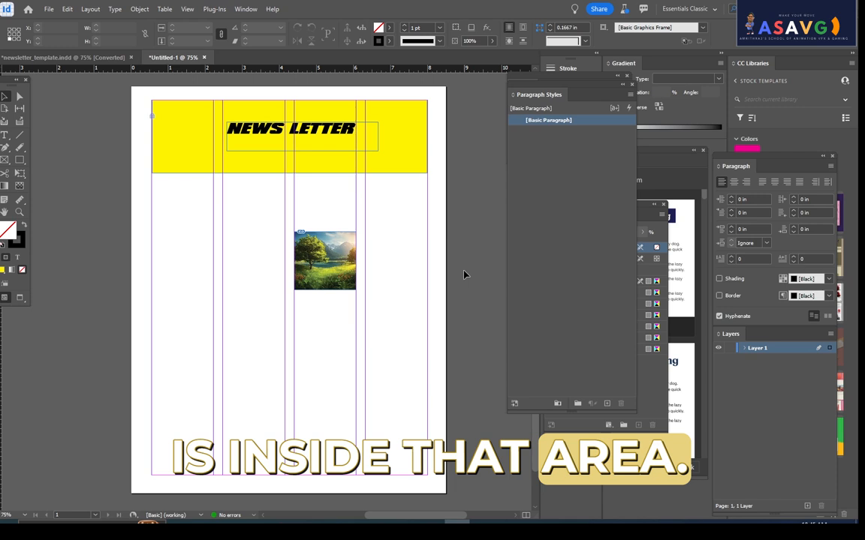
# - Draw a rectangular image frame about 1.67 x 1.64 in at the fourth column's full width, lower than the landscape picture
pyautogui.click(5, 160)
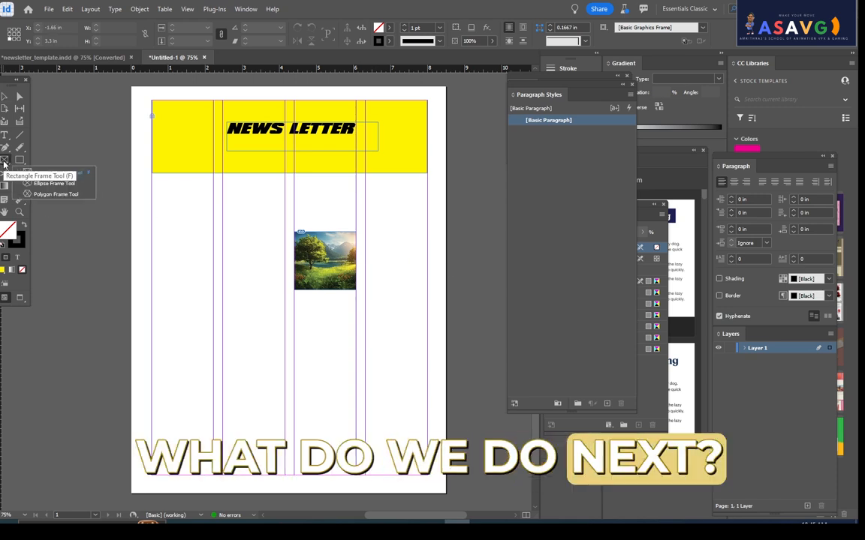
pyautogui.click(54, 173)
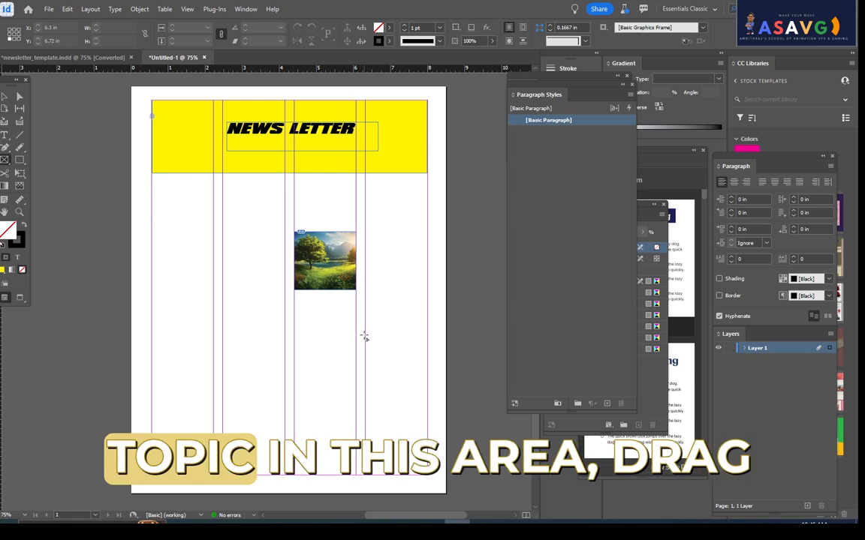
pyautogui.moveTo(365, 334); pyautogui.dragTo(427, 395)
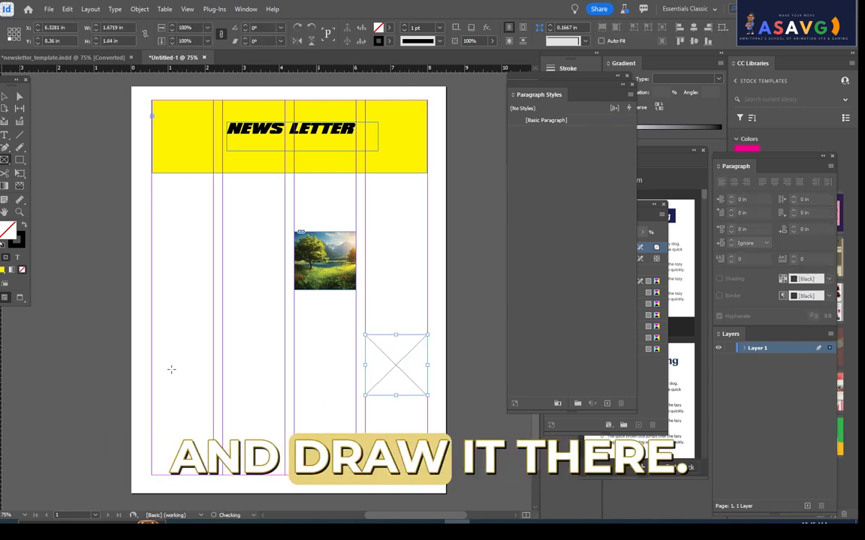
# - Place 2.png from the MASKING folder in the fourth-column frame
pyautogui.click(49, 10)
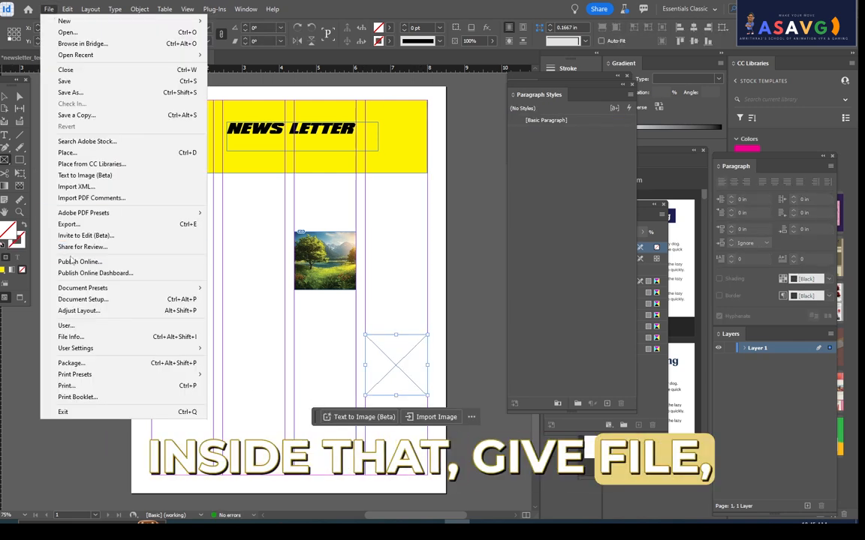
pyautogui.click(69, 152)
pyautogui.click(359, 153)
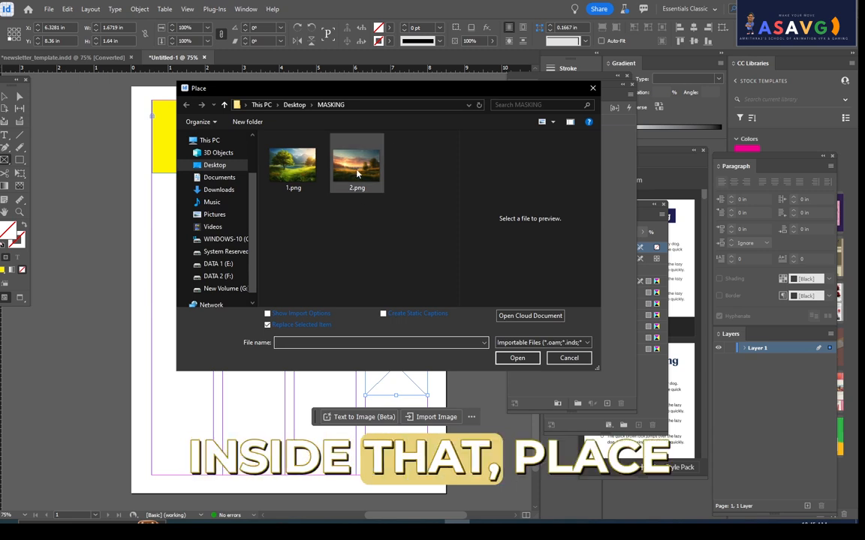
pyautogui.click(515, 357)
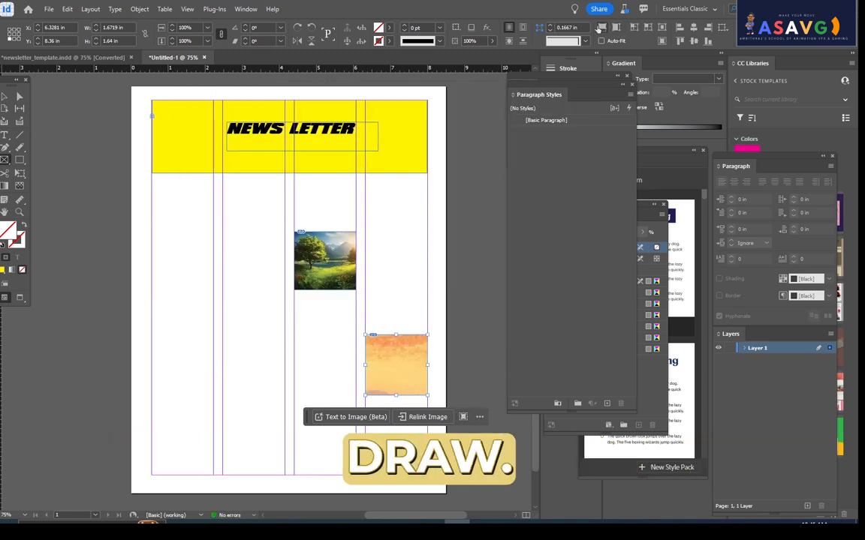
# - Fill the fourth-column frame proportionally with the sunset picture and deselect it
pyautogui.click(601, 28)
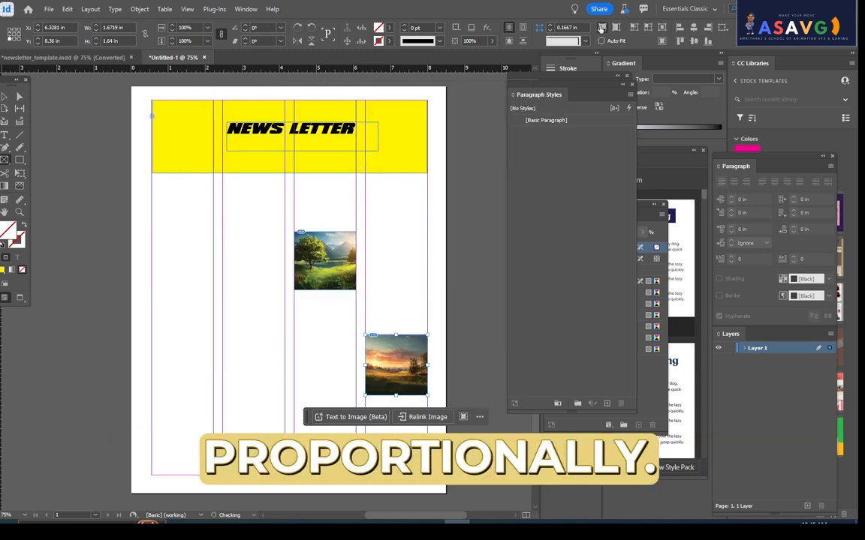
pyautogui.click(432, 114)
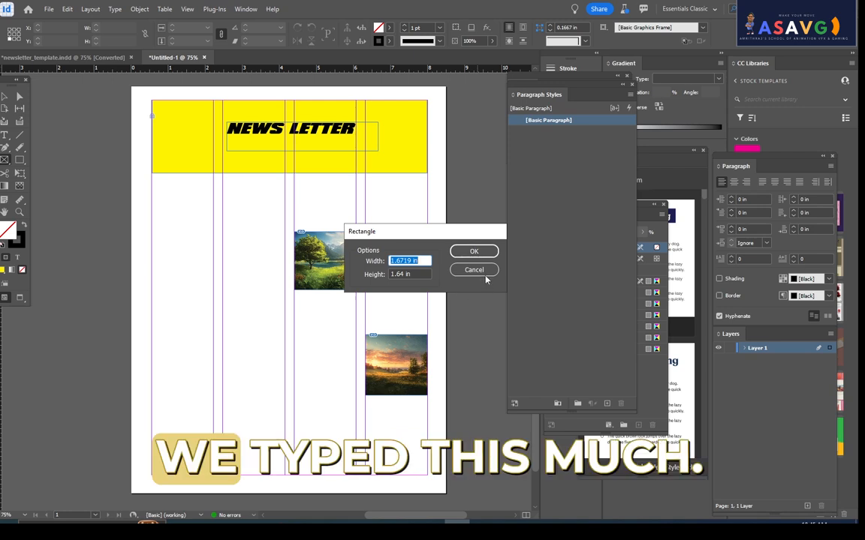
pyautogui.click(461, 251)
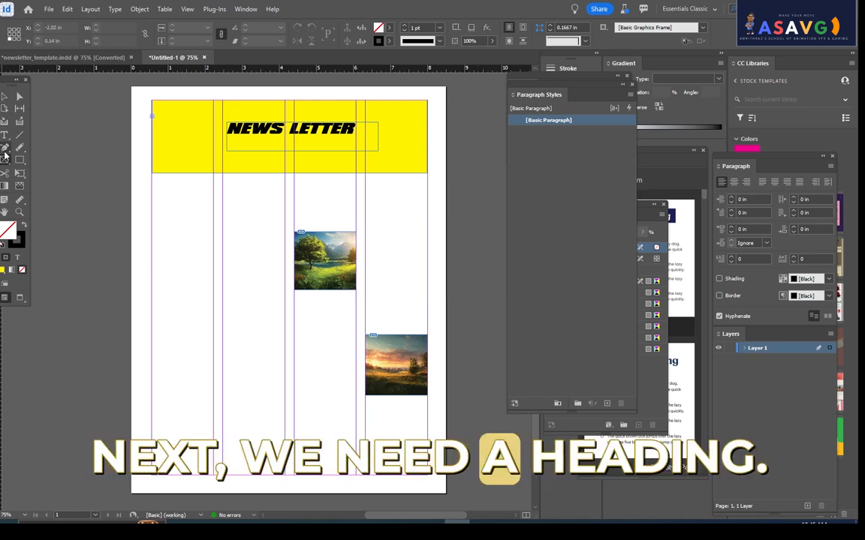
# - Draw a text frame about 1.67 x 0.5 in at the first column's width below the banner and enter PROJECTS
pyautogui.press('t')
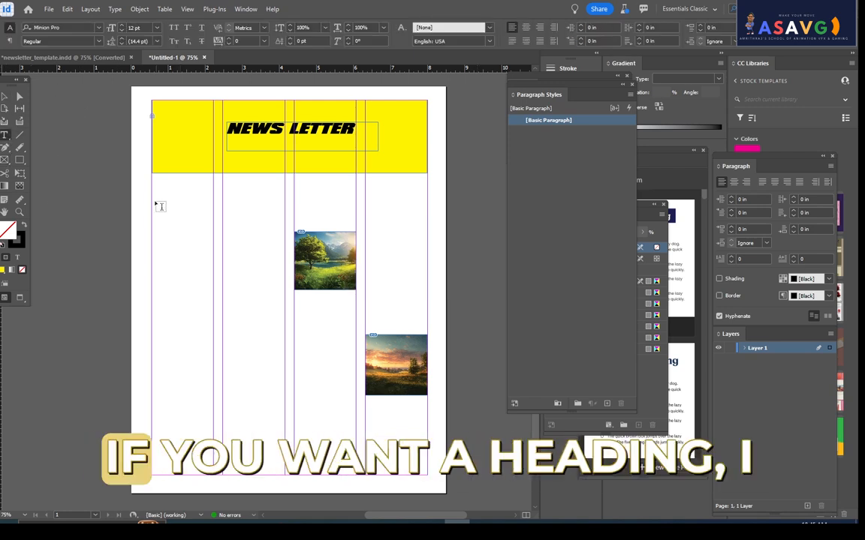
pyautogui.moveTo(153, 201); pyautogui.dragTo(217, 213)
pyautogui.write('PR')
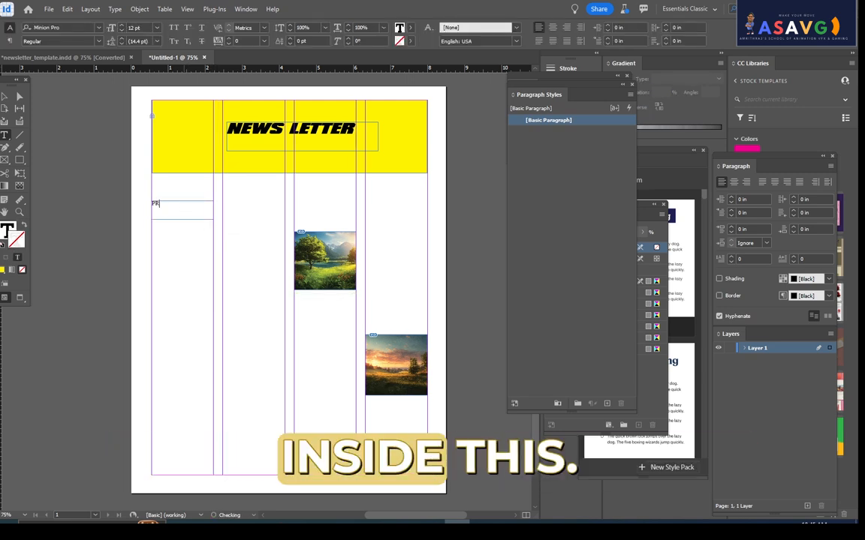
pyautogui.write('OJECTS')
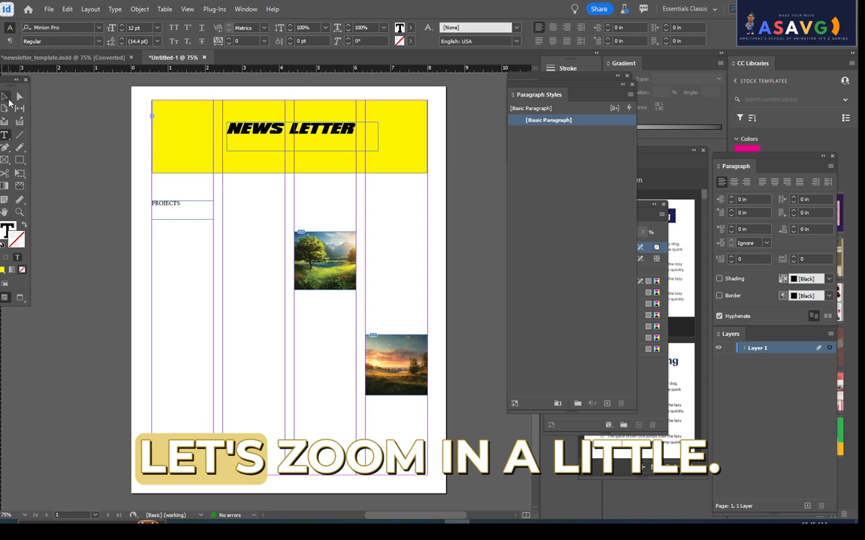
# - Apply the Mighty Slab font to the PROJECTS heading
pyautogui.click(6, 96)
pyautogui.hotkey('ctrl', '=')
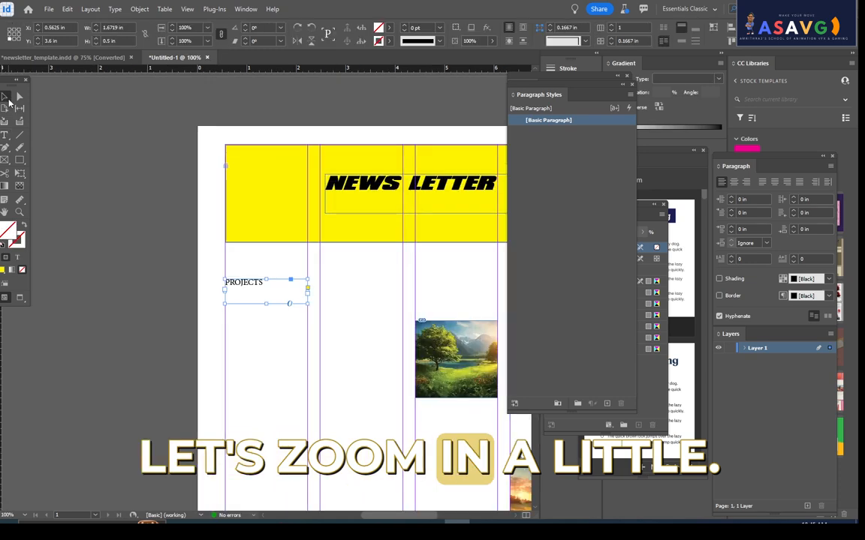
pyautogui.doubleClick(268, 298)
pyautogui.moveTo(262, 282); pyautogui.dragTo(224, 282)
pyautogui.click(99, 28)
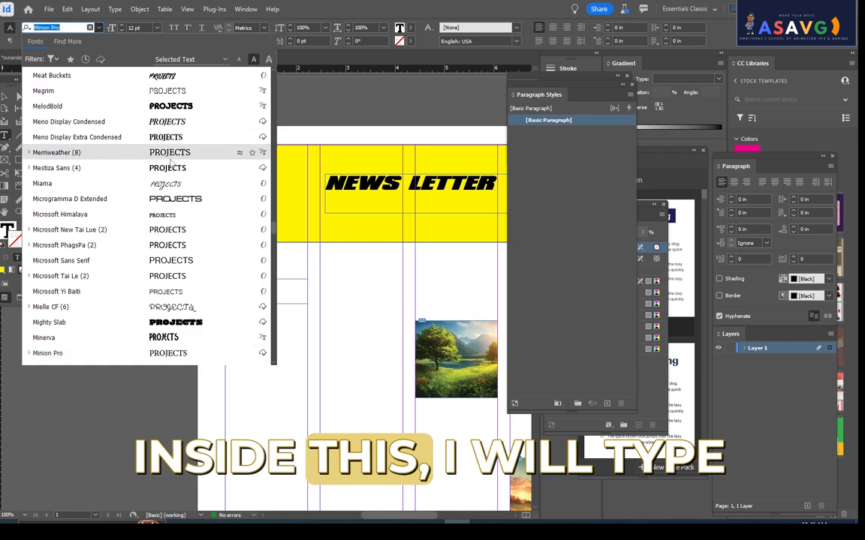
pyautogui.click(181, 323)
pyautogui.click(163, 246)
# - Change the PROJECTS heading's font to AcmeFont
pyautogui.doubleClick(251, 282)
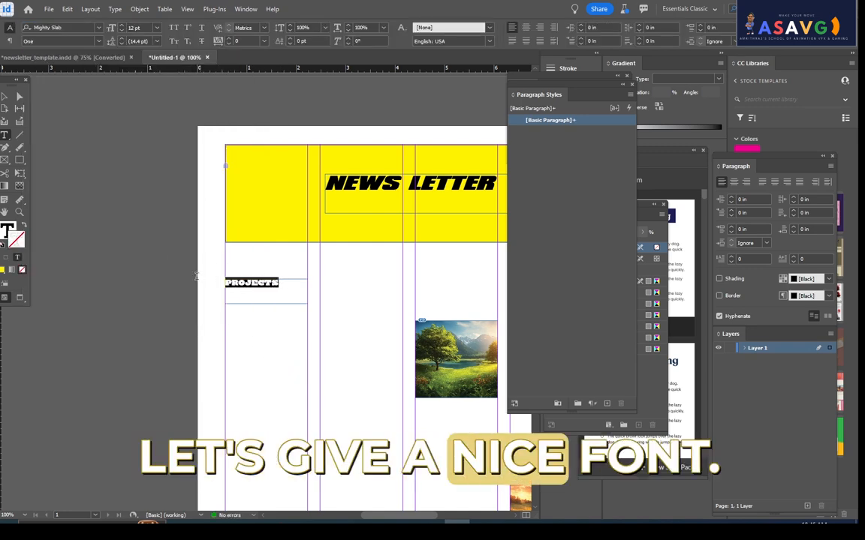
pyautogui.click(98, 28)
pyautogui.scroll(-1, 186, 310)
pyautogui.click(185, 310)
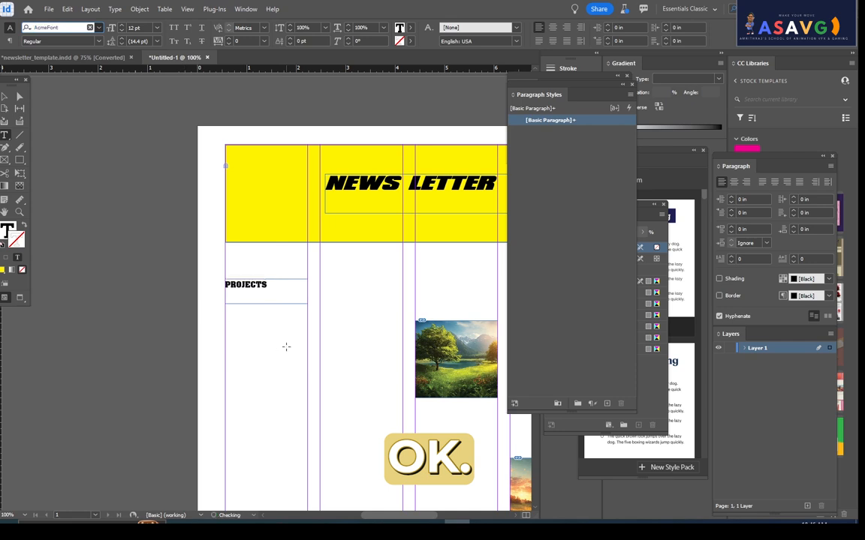
# - Duplicate the PROJECTS text frame lower down in the second column and change the copy's text to ACTIVITIES
pyautogui.click(5, 97)
pyautogui.moveTo(326, 342); pyautogui.dragTo(206, 254)
pyautogui.moveTo(155, 211); pyautogui.dragTo(249, 350)
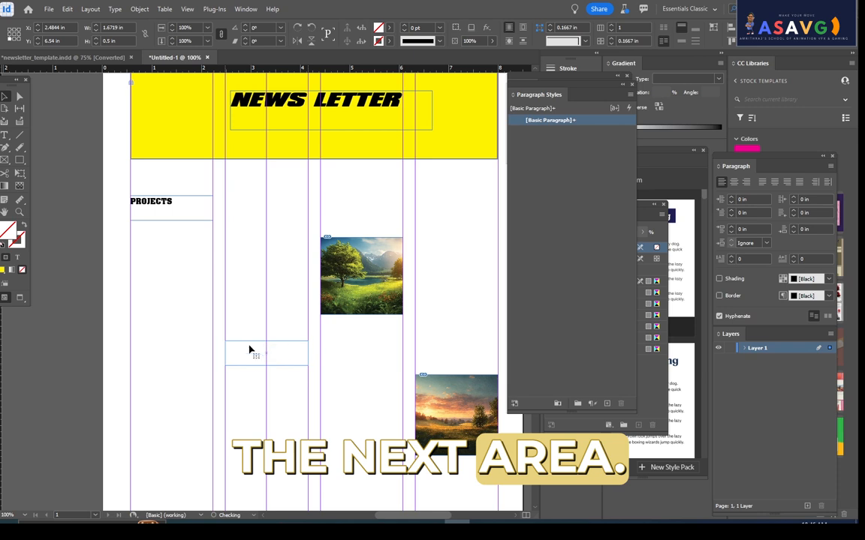
pyautogui.doubleClick(271, 347)
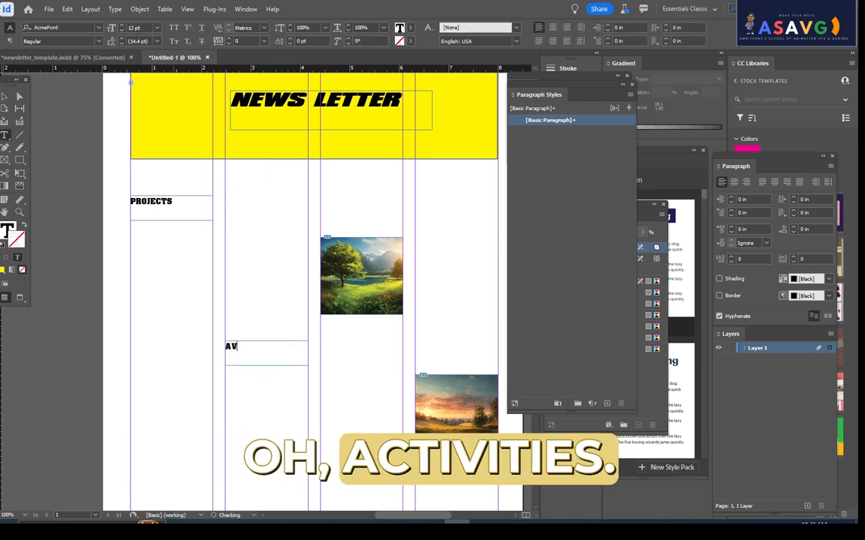
pyautogui.write('ACTIVITIES')
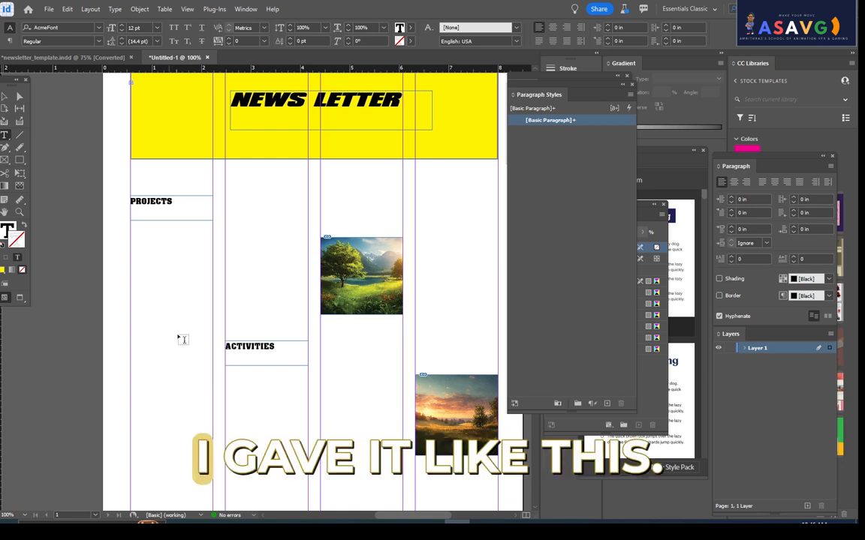
pyautogui.click(264, 437)
pyautogui.click(5, 96)
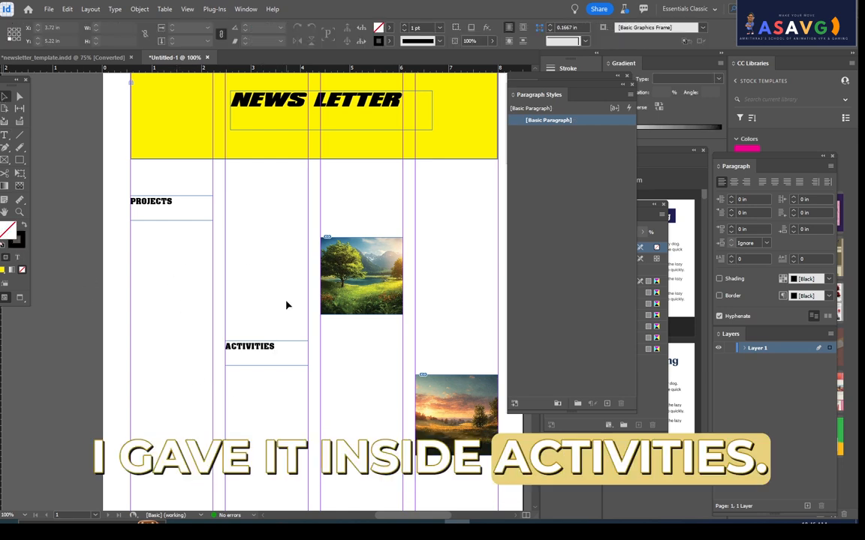
# - Start a new text line under the PROJECTS heading in the first column
pyautogui.scroll(-1, 255, 387)
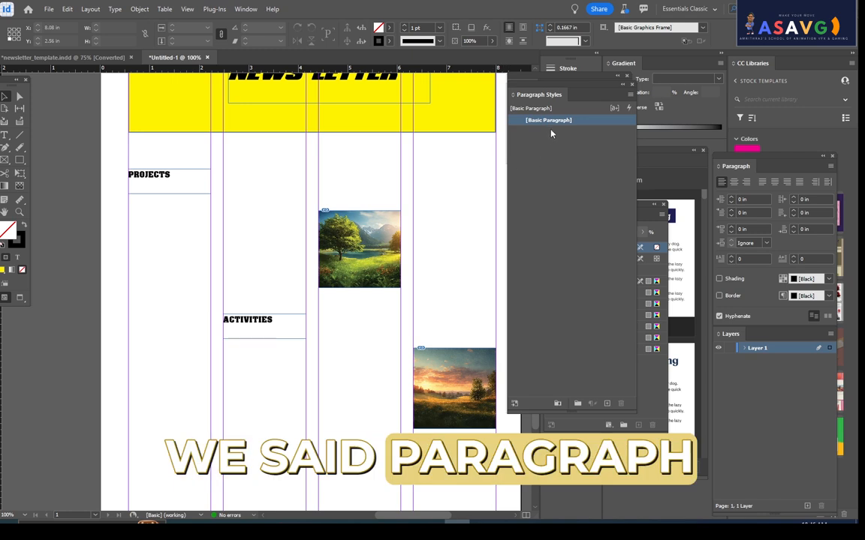
pyautogui.click(148, 178)
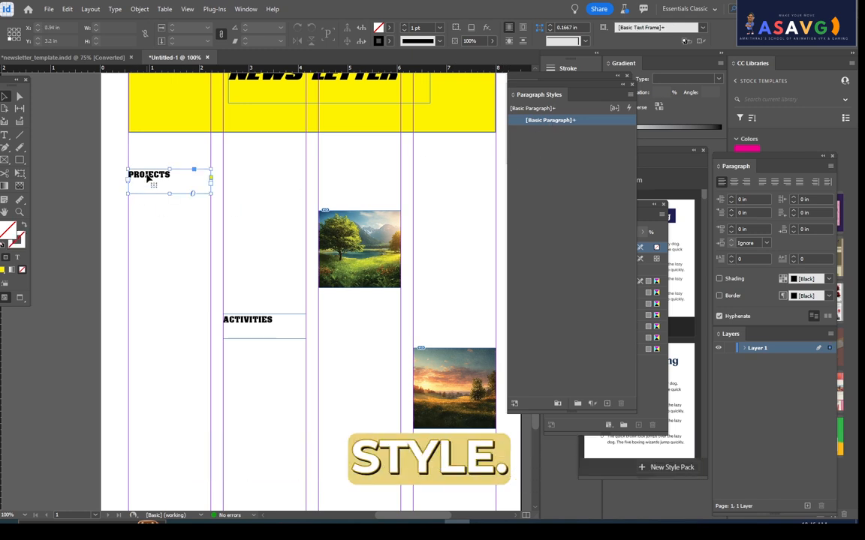
pyautogui.doubleClick(151, 178)
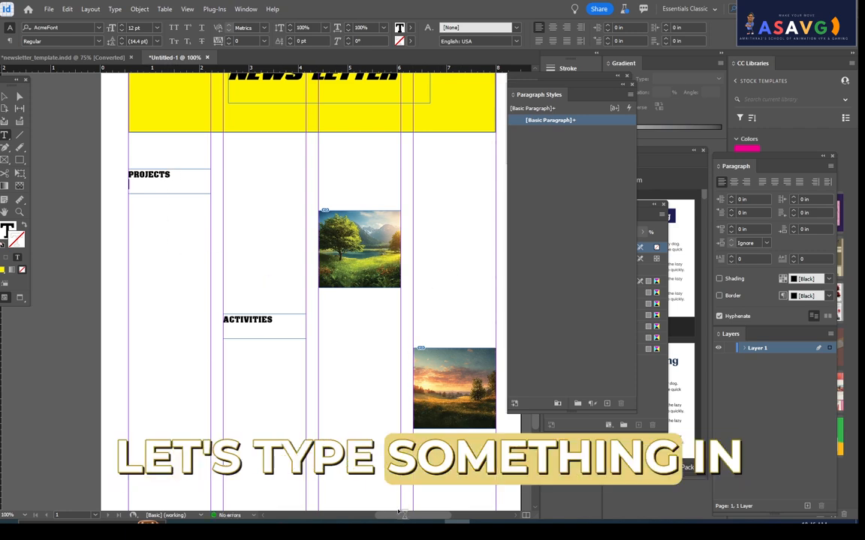
# - Switch to Google Chrome and search Google for ANIMATION PROJECTS
pyautogui.click(507, 524)
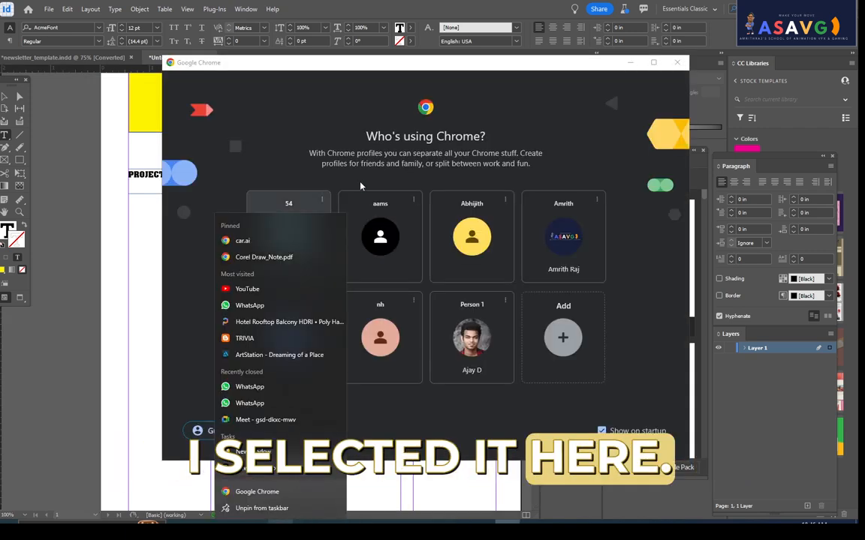
pyautogui.click(473, 235)
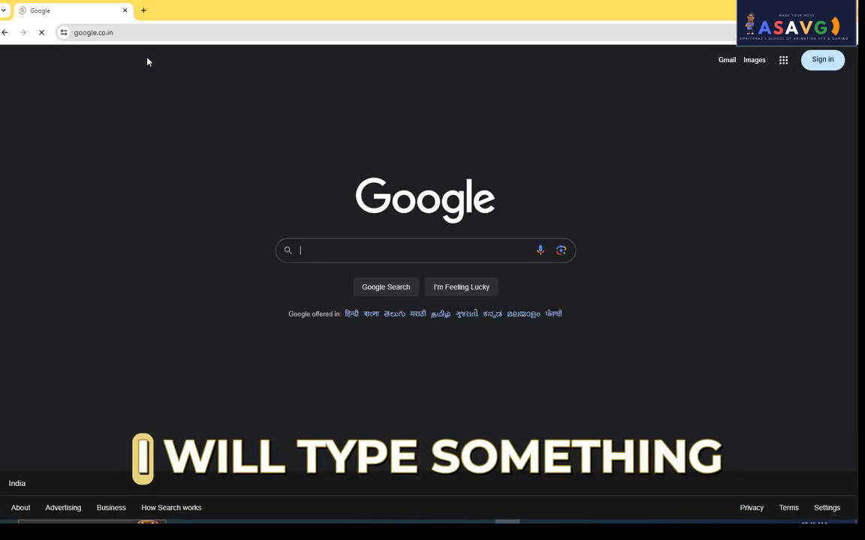
pyautogui.write('ANIMATION PROJECTS')
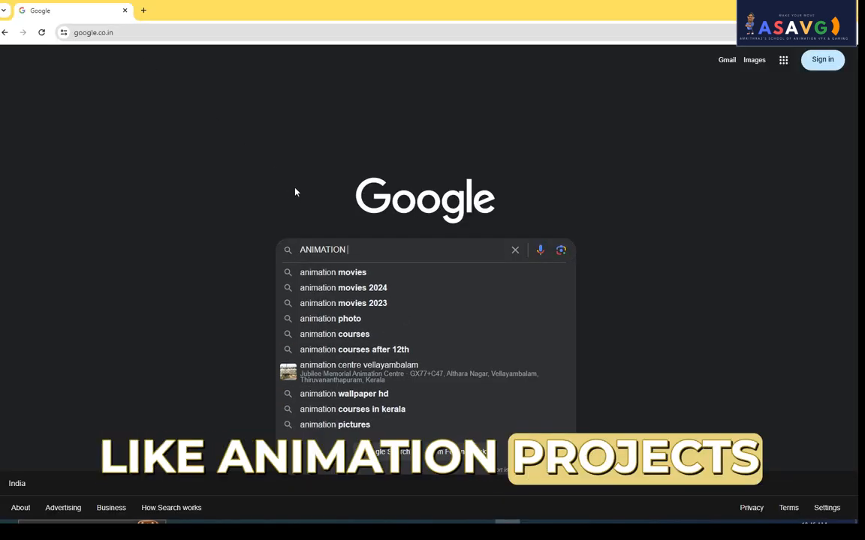
pyautogui.press('Return')
# - Look up animation on Wikipedia and copy the article text beginning with "Animation is a filmmaking technique"
pyautogui.moveTo(165, 70); pyautogui.dragTo(242, 70)
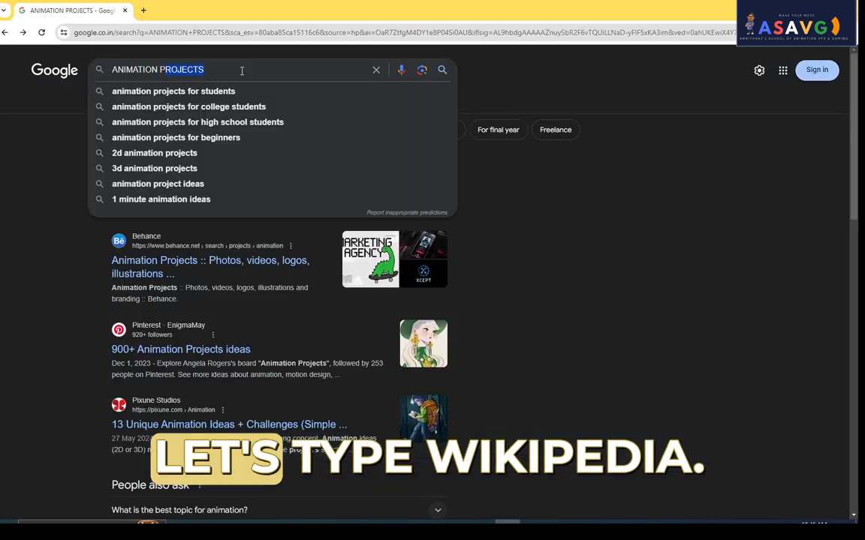
pyautogui.click(234, 71)
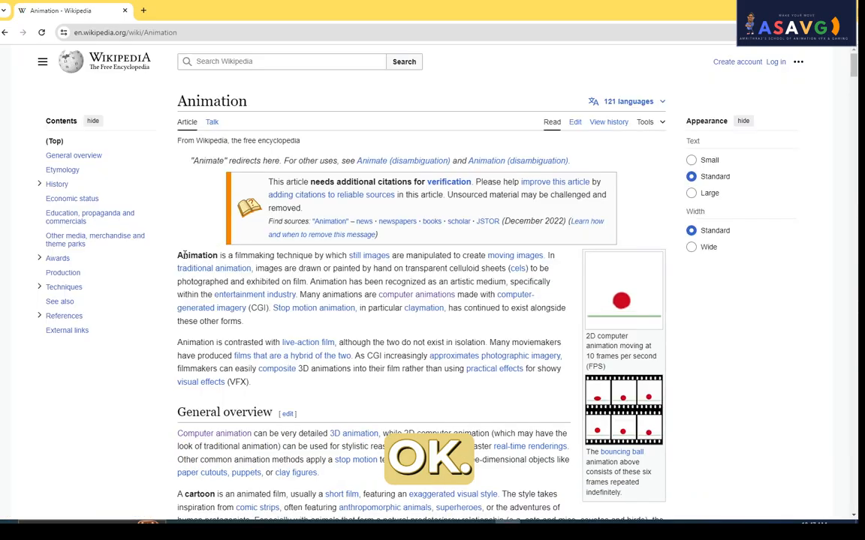
pyautogui.moveTo(177, 253); pyautogui.dragTo(465, 470)
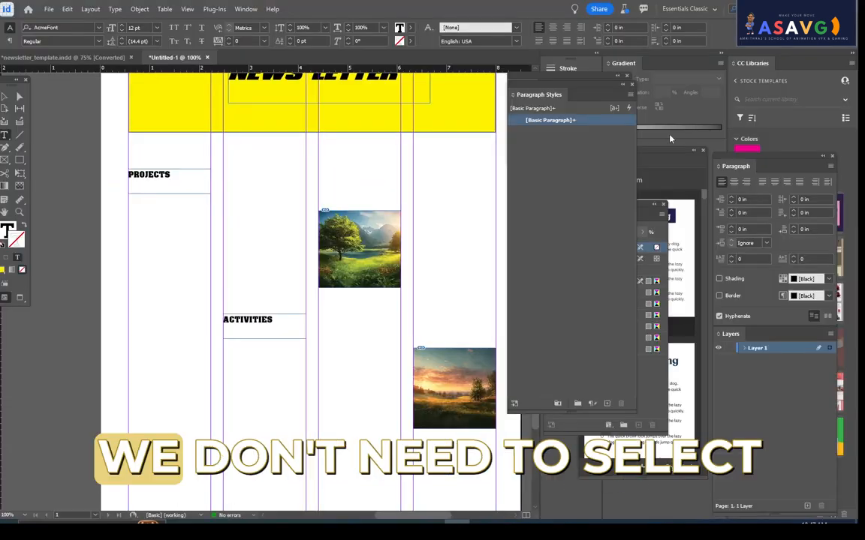
# - Switch back to InDesign, try to paste the copied text under PROJECTS, and delete that heading's text frame
pyautogui.click(175, 174)
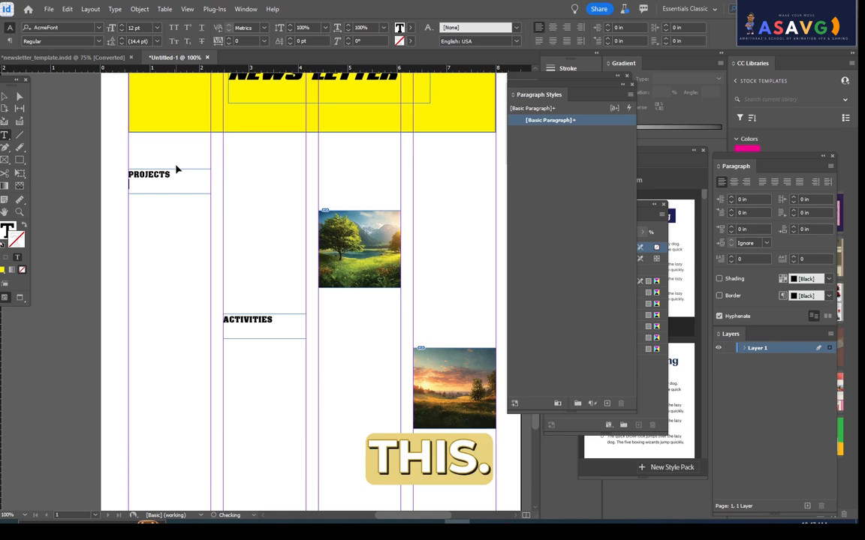
pyautogui.hotkey('ctrl', 'v')
pyautogui.hotkey('ctrl', 'z')
pyautogui.press('Escape')
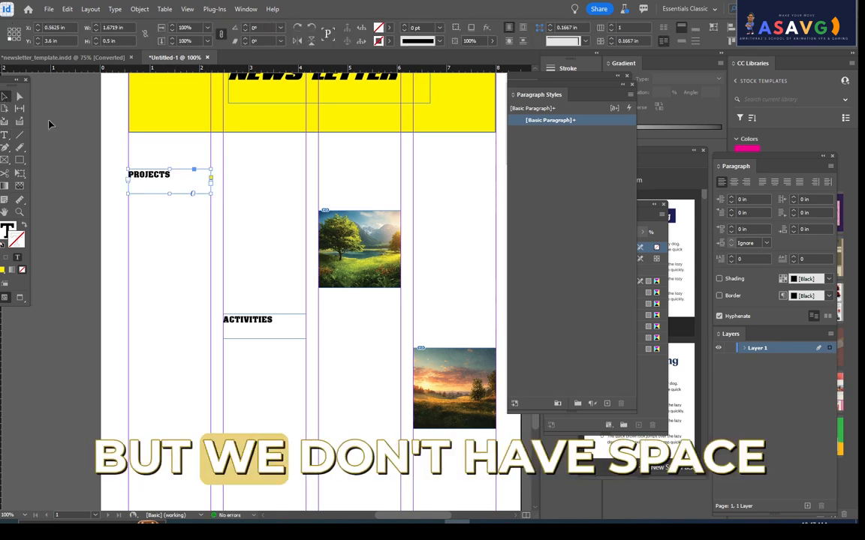
pyautogui.press('Delete')
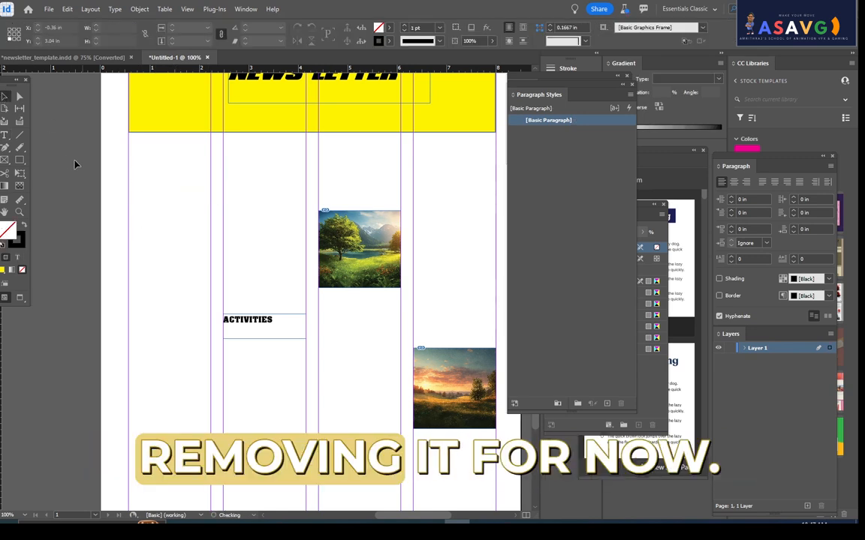
# - Draw a tall text frame about 1.80 x 5.98 in over the first column and paste the copied animation text
pyautogui.click(5, 135)
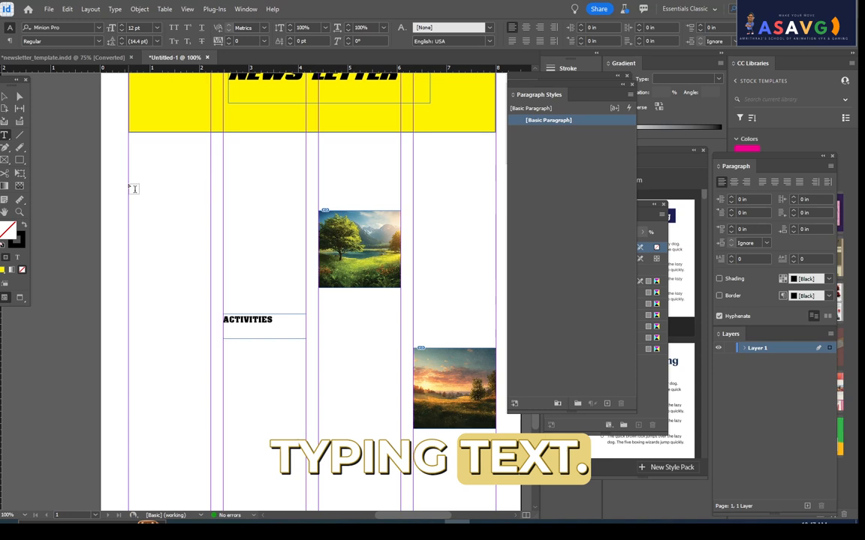
pyautogui.moveTo(128, 186); pyautogui.dragTo(216, 481)
pyautogui.hotkey('ctrl', 'v')
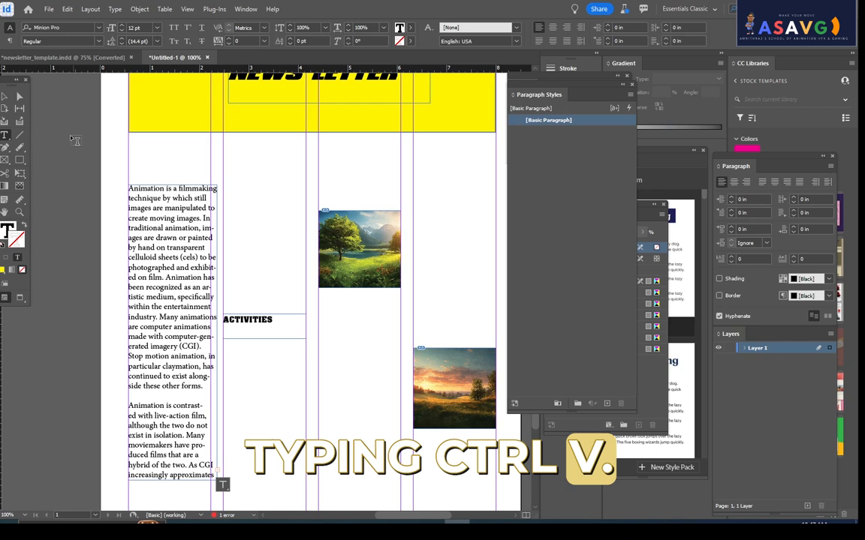
# - Enlarge the animation text frame to about 4.36 x 7.08 in, extending it to the bottom margin
pyautogui.scroll(-1, 305, 325)
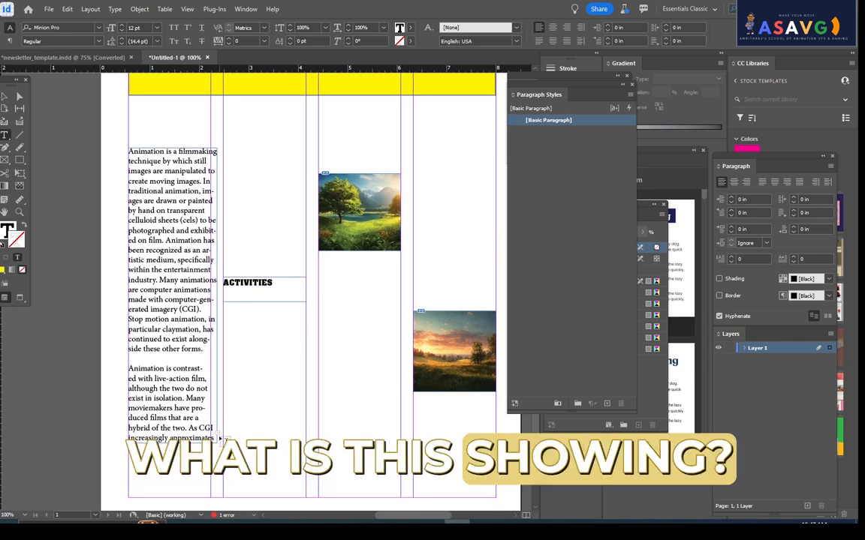
pyautogui.click(6, 97)
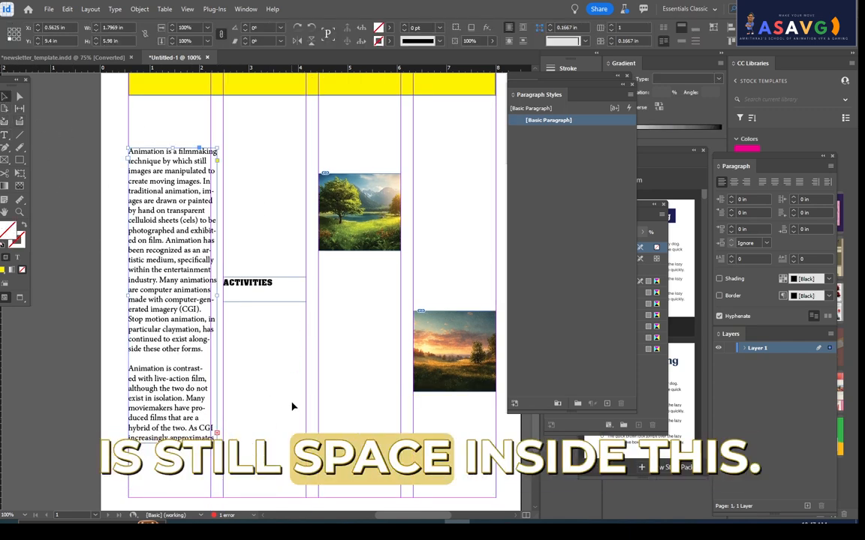
pyautogui.scroll(-2, 292, 406)
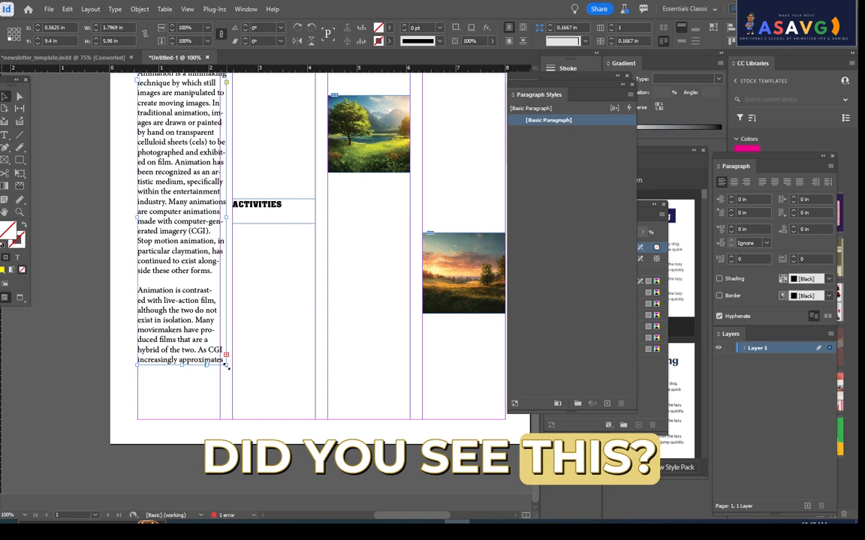
pyautogui.moveTo(283, 393); pyautogui.dragTo(351, 417)
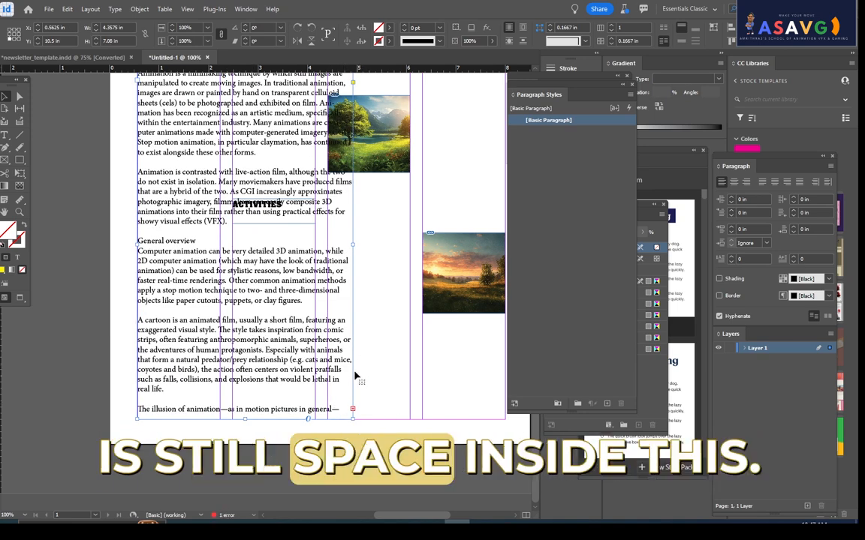
# - Try to move the ACTIVITIES heading clear of the overlapping animation text
pyautogui.moveTo(239, 212); pyautogui.dragTo(435, 166)
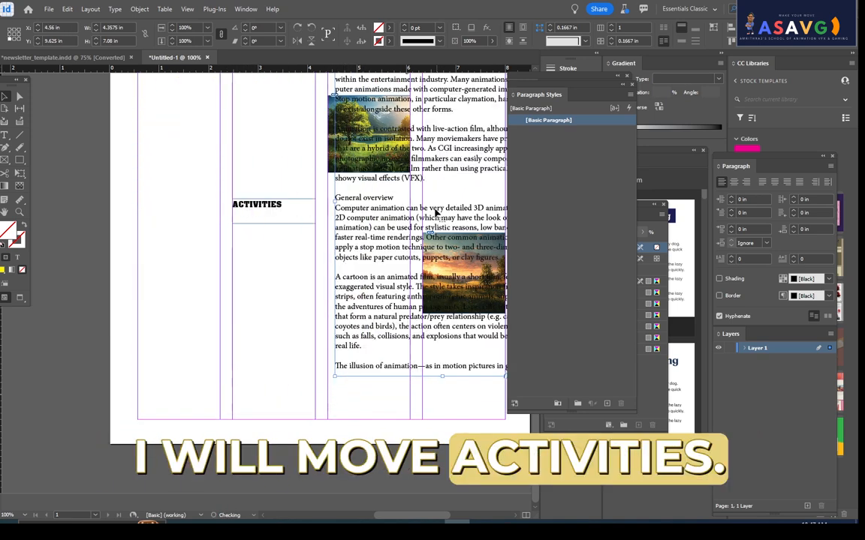
pyautogui.moveTo(394, 210); pyautogui.dragTo(201, 227)
pyautogui.scroll(3, 143, 227)
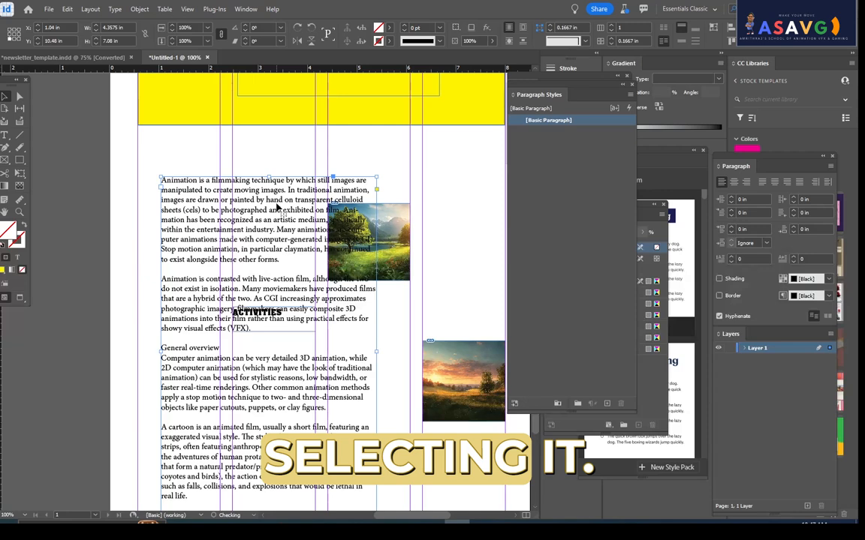
# - Select the ACTIVITIES text frame overlapping the animation text and delete it
pyautogui.press('=')
pyautogui.hotkey('ctrl', '=')
pyautogui.hotkey('ctrl', '=')
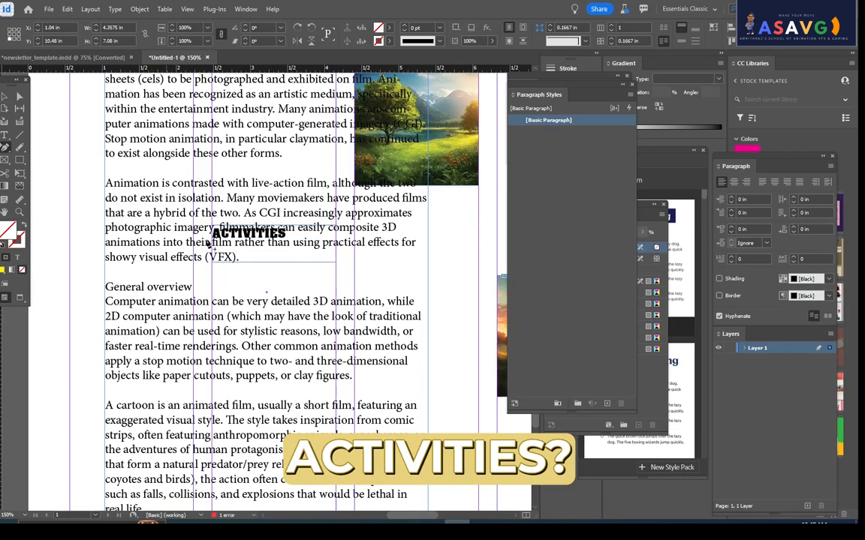
pyautogui.click(5, 97)
pyautogui.moveTo(240, 246); pyautogui.dragTo(327, 267)
pyautogui.click(265, 239)
pyautogui.press('Delete')
# - Align the animation text frame with the left margin and widen it to about 5.77 in, up to the fourth column
pyautogui.hotkey('ctrl', '-')
pyautogui.hotkey('ctrl', '-')
pyautogui.moveTo(309, 235); pyautogui.dragTo(311, 218)
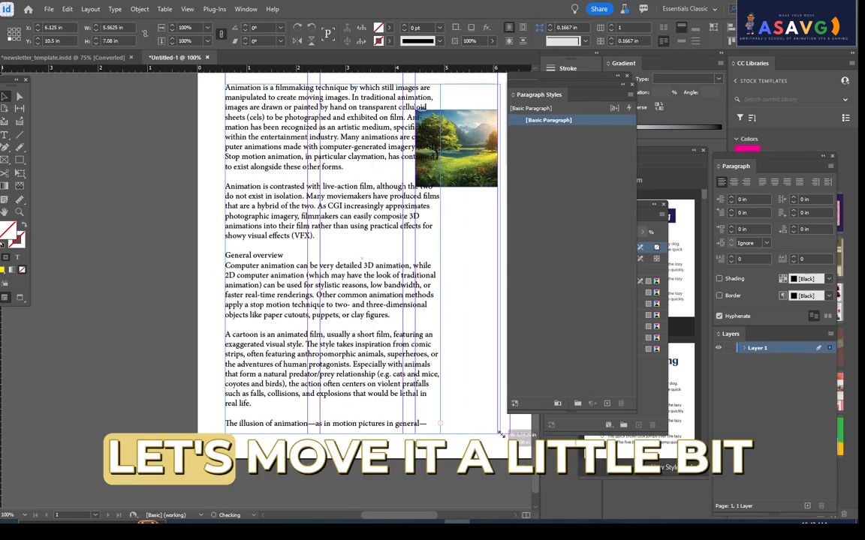
pyautogui.moveTo(439, 433); pyautogui.dragTo(496, 435)
pyautogui.moveTo(377, 318); pyautogui.dragTo(237, 365)
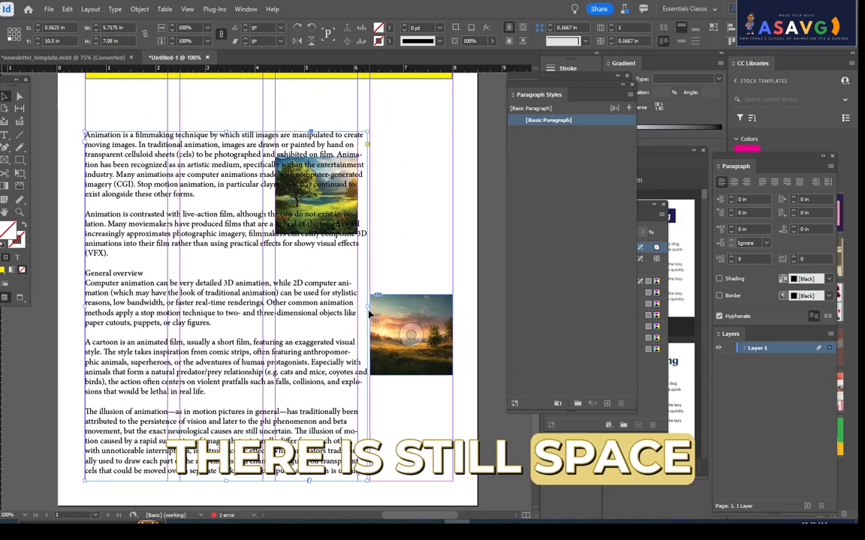
pyautogui.moveTo(367, 307); pyautogui.dragTo(370, 306)
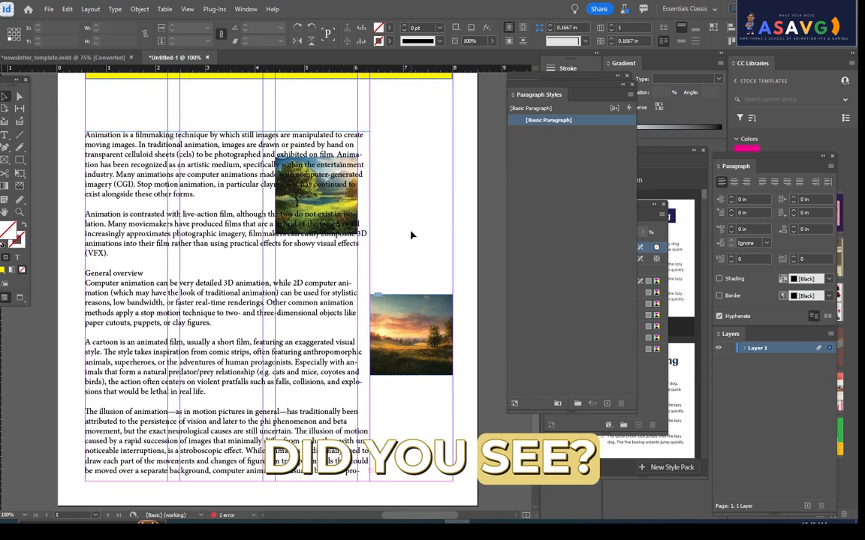
pyautogui.click(310, 193)
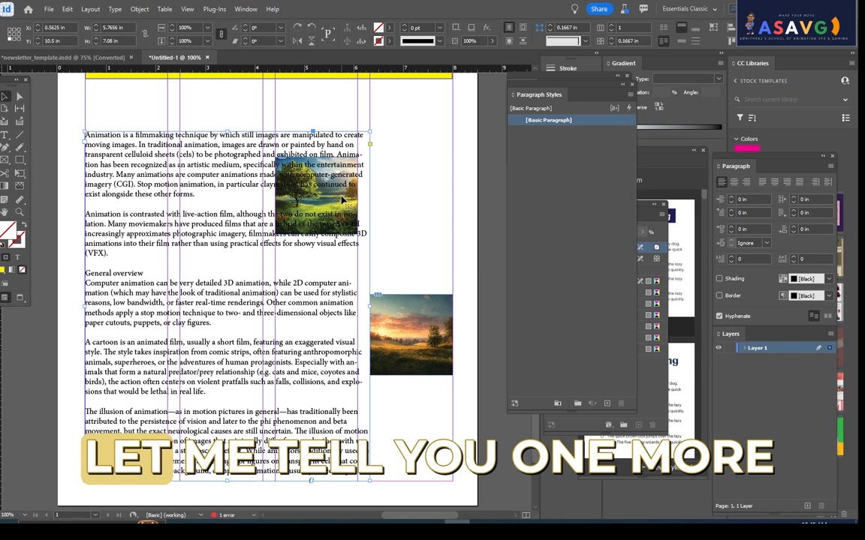
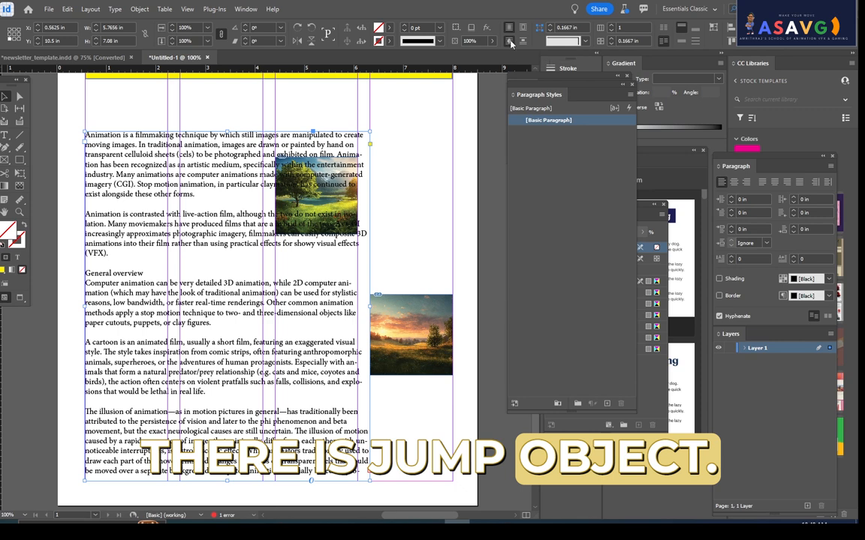
# - Wrap text around the bounding box of the animation text frame with 0.1875 in offsets on all sides
pyautogui.click(246, 9)
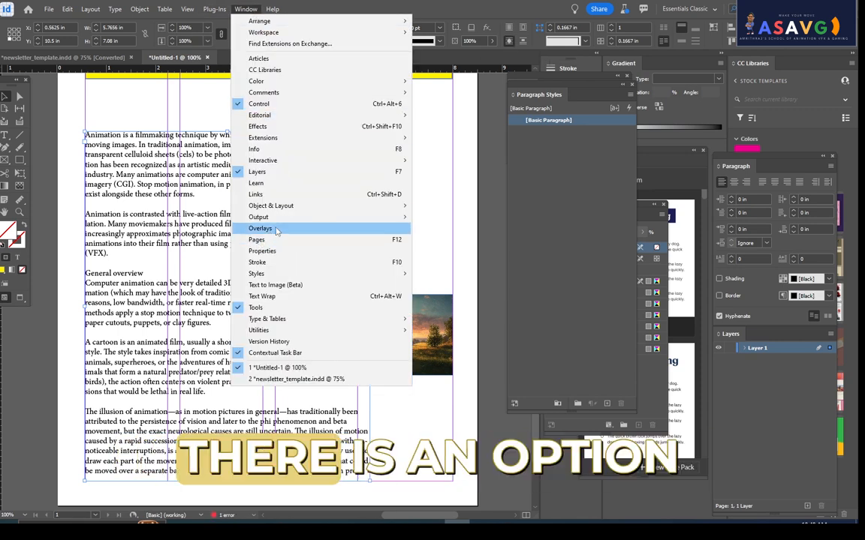
pyautogui.click(279, 300)
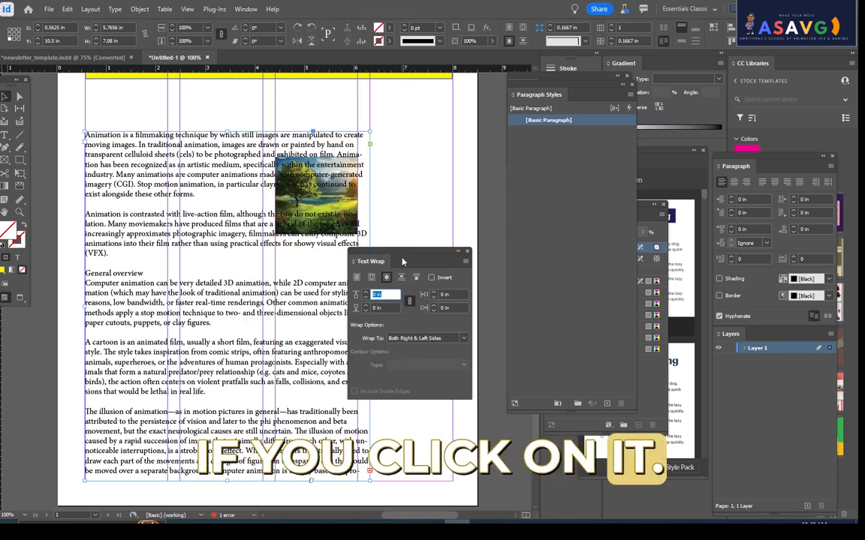
pyautogui.moveTo(402, 254); pyautogui.dragTo(467, 83)
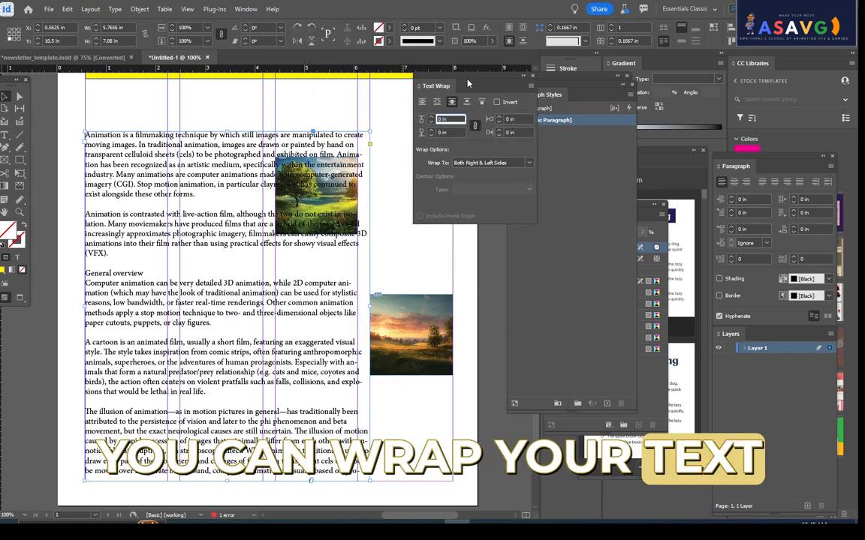
pyautogui.click(437, 103)
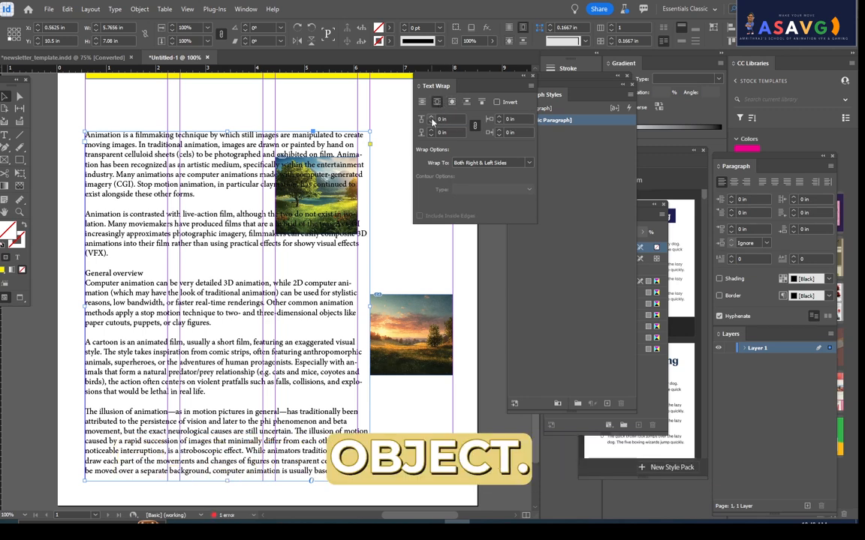
pyautogui.click(435, 102)
pyautogui.click(432, 120)
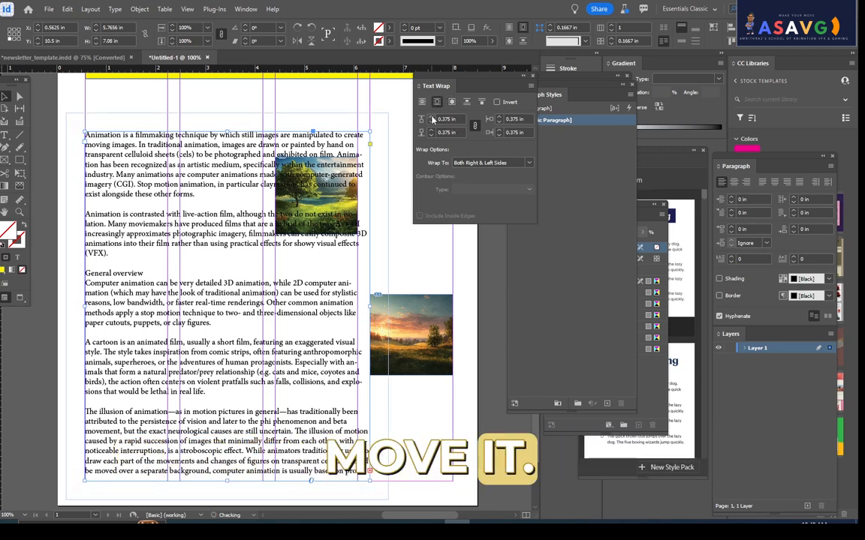
pyautogui.click(486, 171)
pyautogui.click(439, 154)
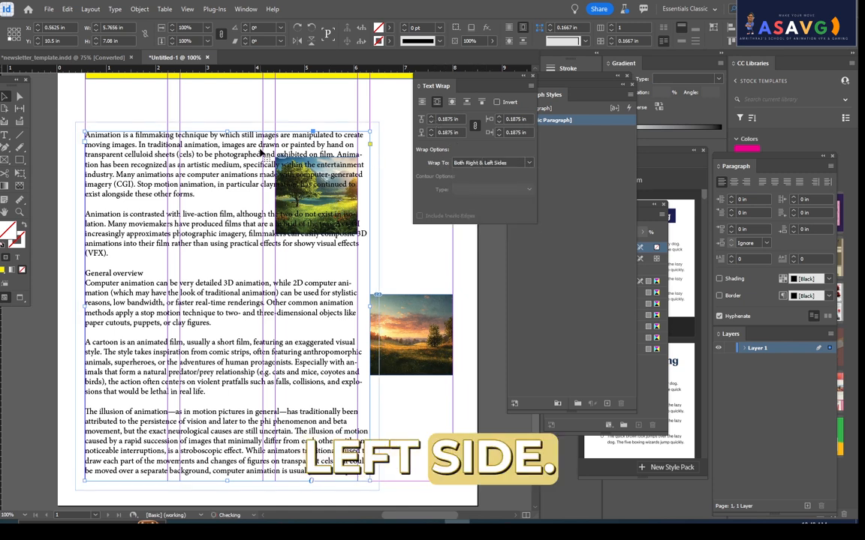
# - Try an object-shape wrap with a 0.5 in offset on the animation text frame and close the Text Wrap settings
pyautogui.click(450, 102)
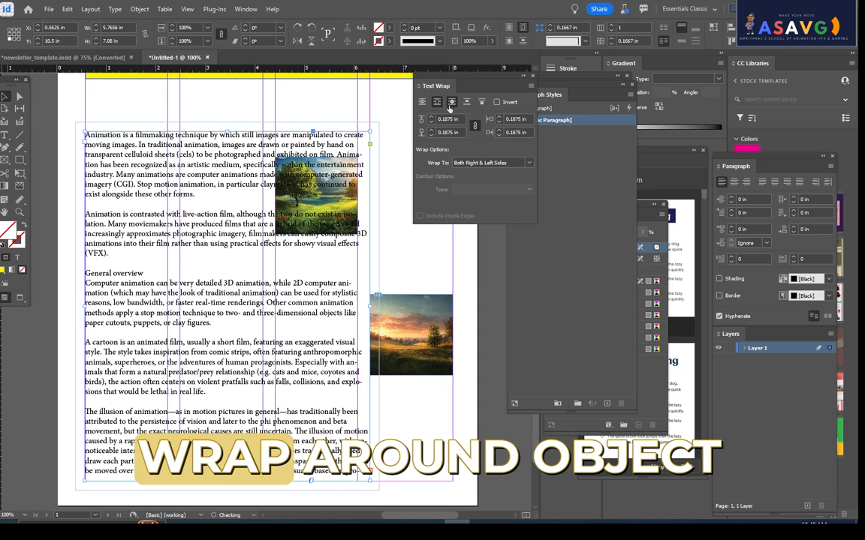
pyautogui.click(430, 118)
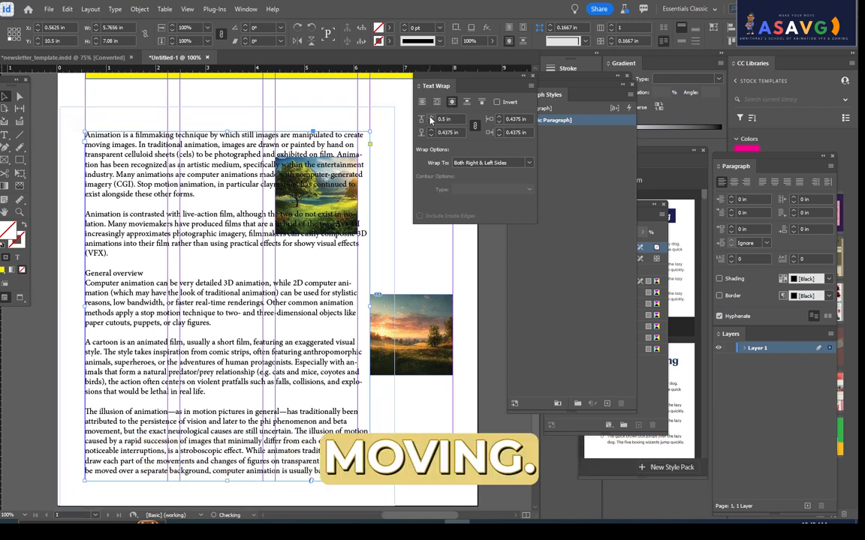
pyautogui.click(532, 76)
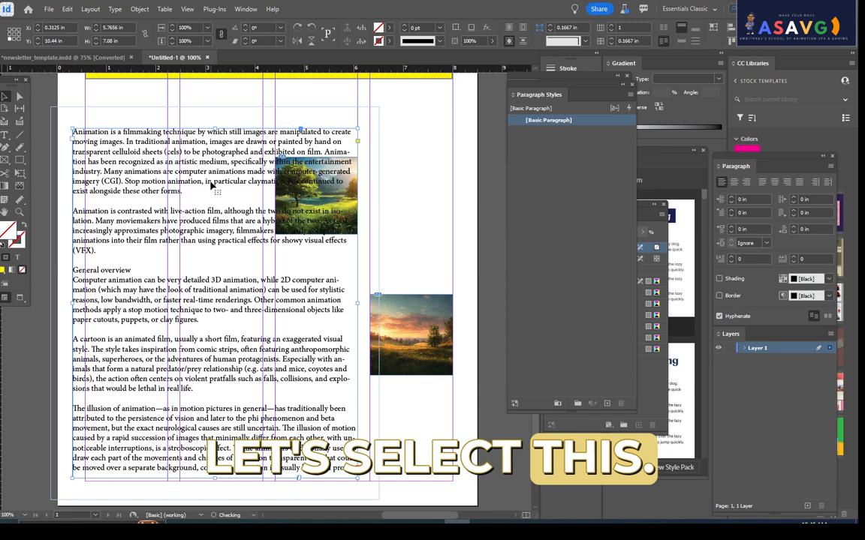
# - Separate the animation text frame from the tree picture, then place the frame over both pictures at about X 2.36 in
pyautogui.click(326, 201)
pyautogui.moveTo(326, 201); pyautogui.dragTo(225, 179)
pyautogui.click(333, 216)
pyautogui.moveTo(333, 216); pyautogui.dragTo(387, 211)
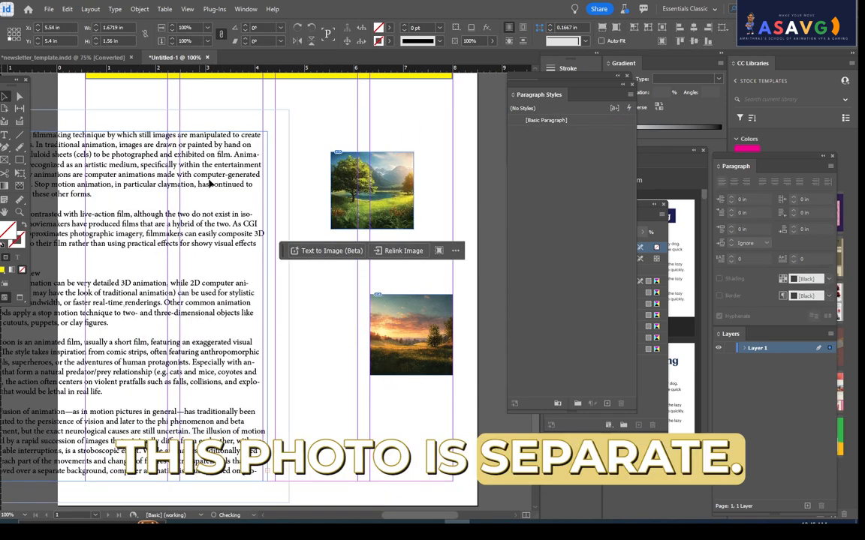
pyautogui.moveTo(210, 183); pyautogui.dragTo(410, 184)
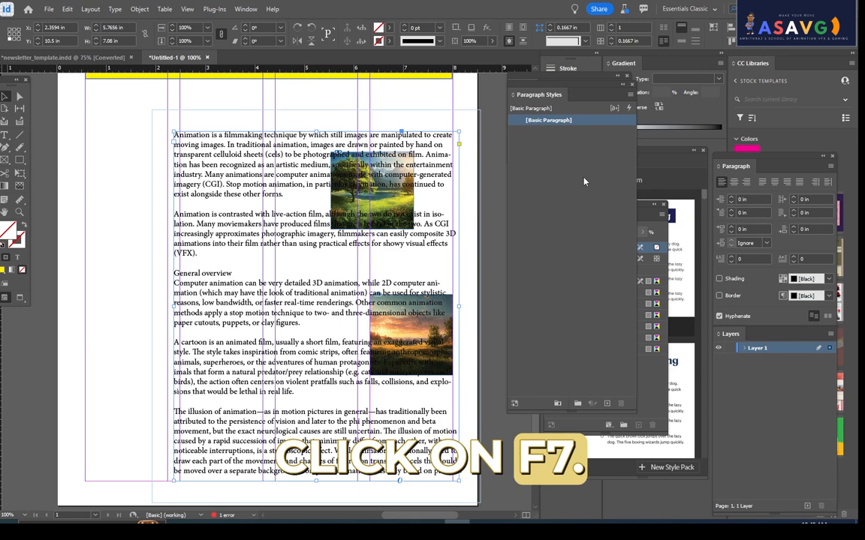
# - Display the Layers panel and position it beside the page
pyautogui.press('F7')
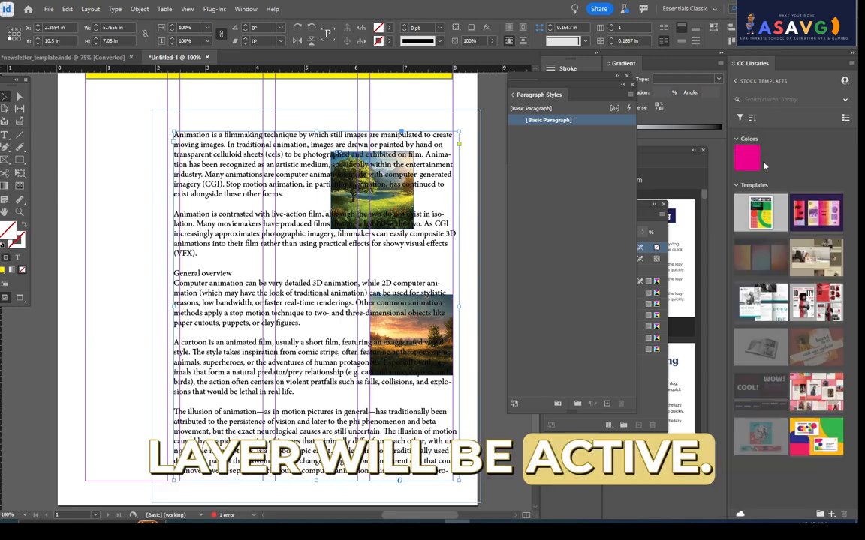
pyautogui.press('F7')
pyautogui.press('F7')
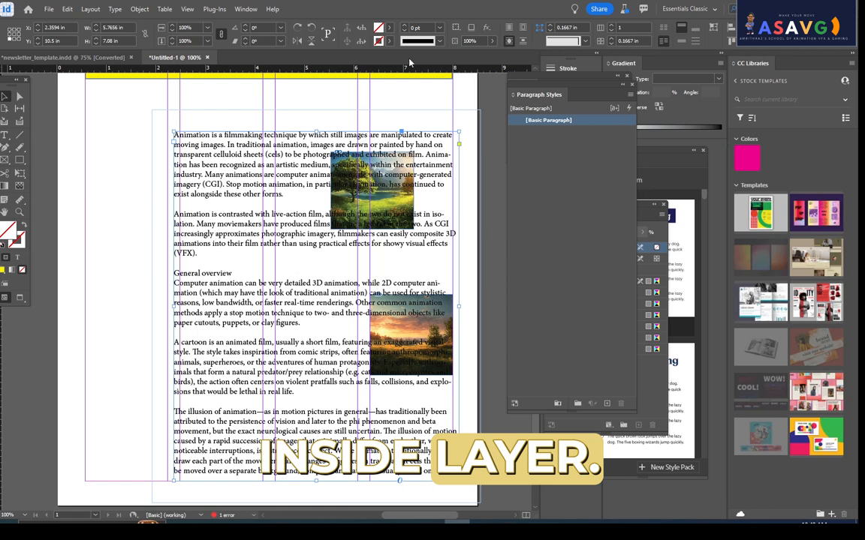
pyautogui.click(244, 9)
pyautogui.moveTo(265, 272)
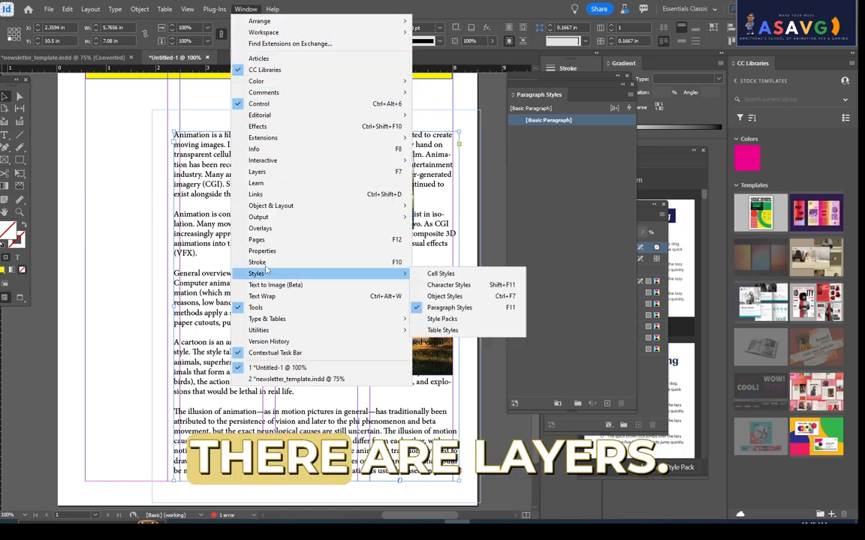
pyautogui.click(256, 171)
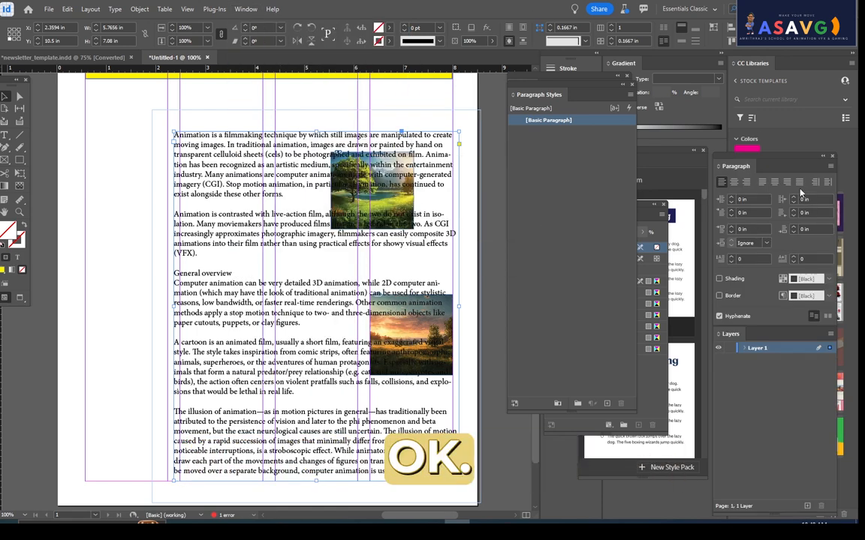
pyautogui.moveTo(730, 334); pyautogui.dragTo(478, 111)
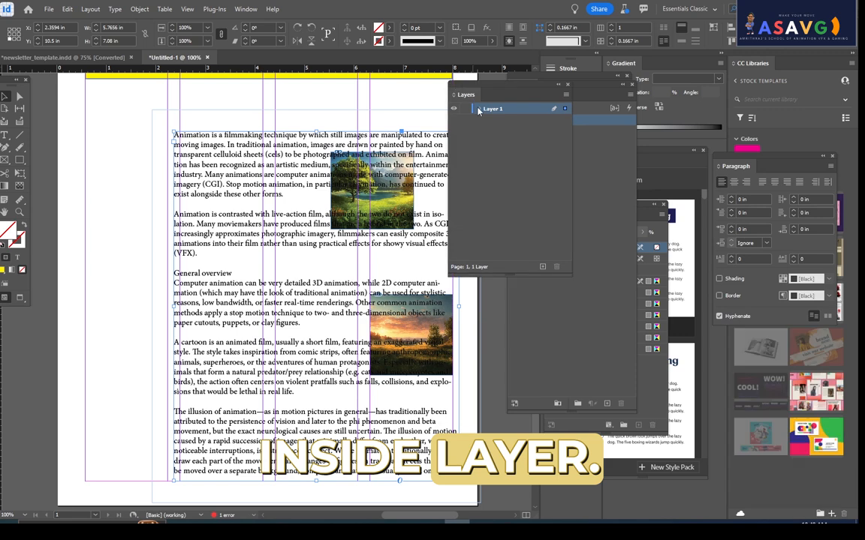
# - Expand Layer 1 and toggle the visibility of 2.png and 1.png to identify each picture
pyautogui.click(475, 109)
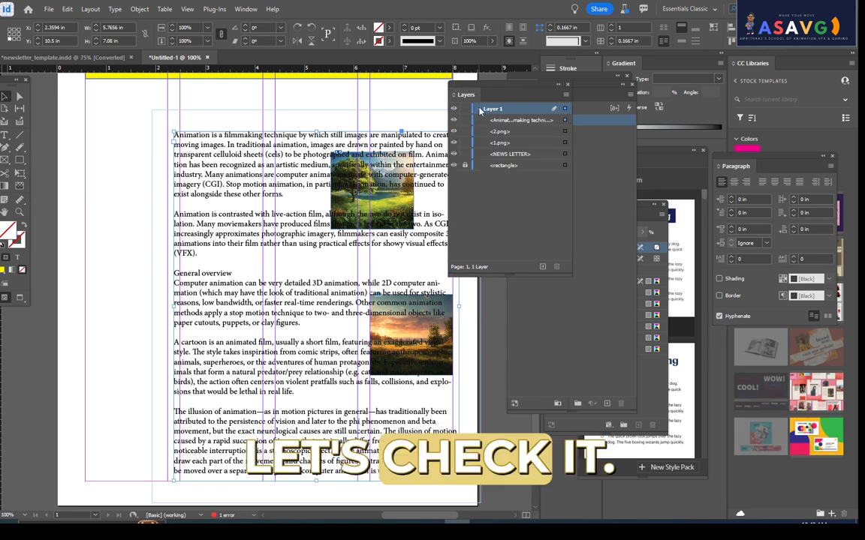
pyautogui.click(508, 132)
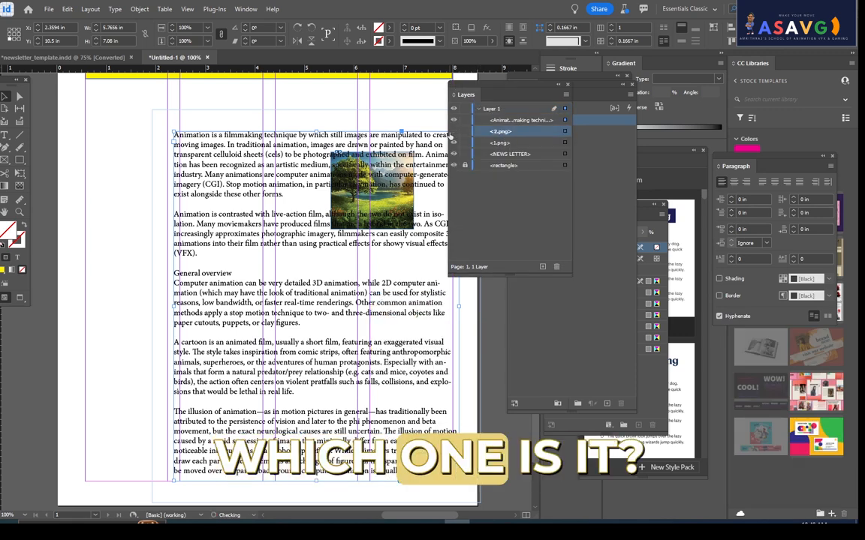
pyautogui.click(455, 142)
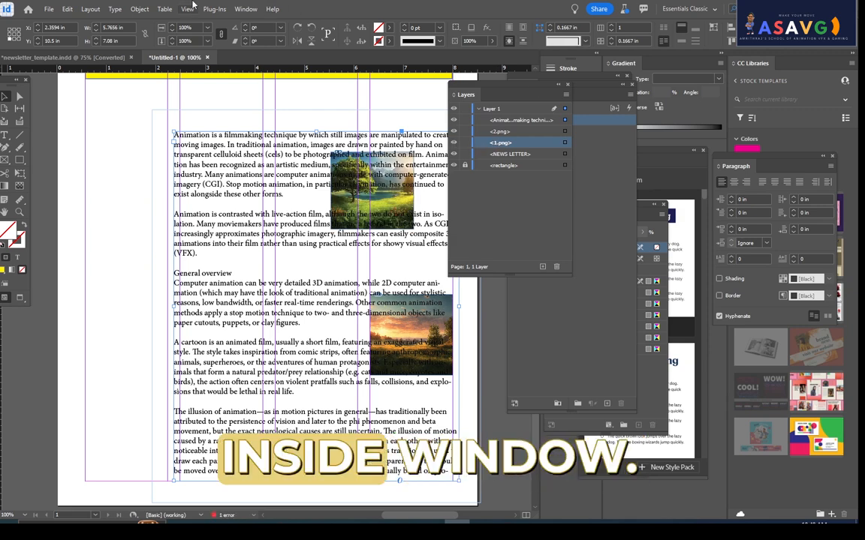
# - Reopen the Text Wrap settings and give the animation text frame a bounding-box wrap with 0.6875 in offsets
pyautogui.click(250, 10)
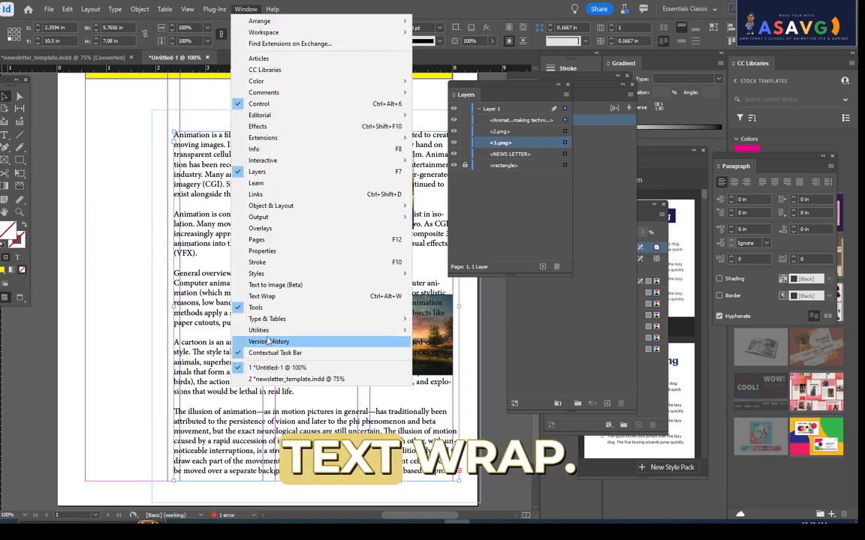
pyautogui.click(262, 295)
pyautogui.moveTo(476, 89); pyautogui.dragTo(638, 104)
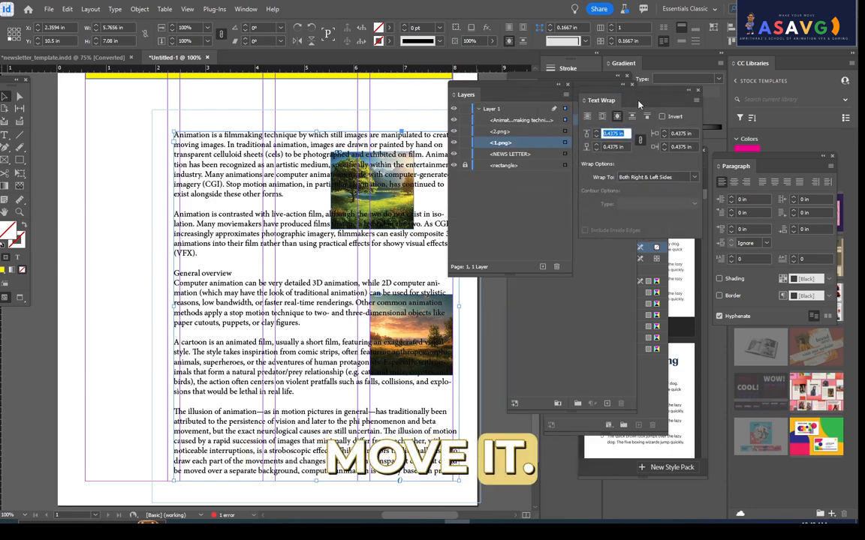
pyautogui.doubleClick(211, 184)
pyautogui.moveTo(330, 194); pyautogui.dragTo(165, 120)
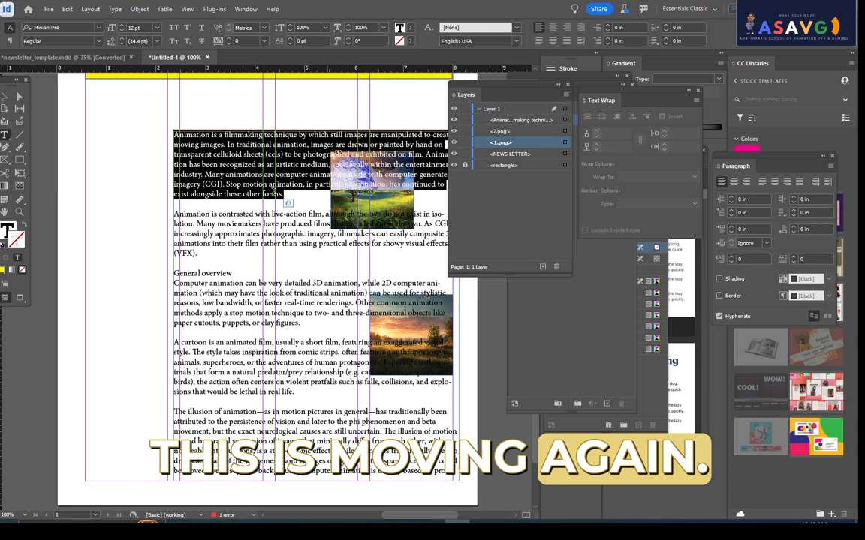
pyautogui.click(90, 121)
pyautogui.press('Escape')
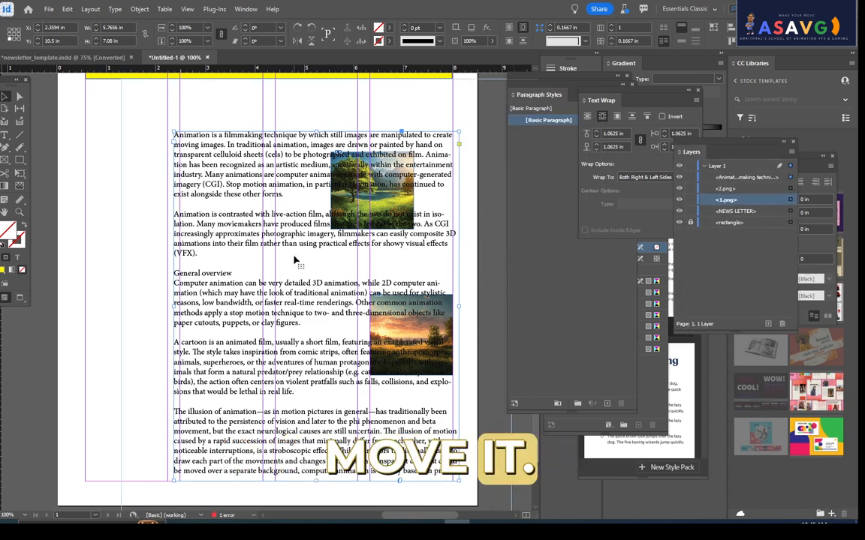
# - Increase the animation text frame's wrap offsets to 1.0625 in on all sides
pyautogui.hotkey('ctrl', '-')
pyautogui.hotkey('ctrl', '-')
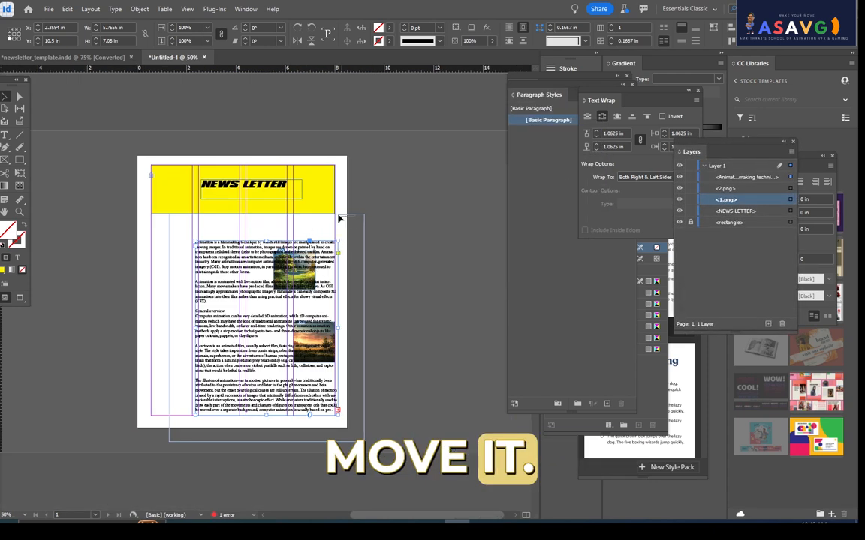
pyautogui.click(353, 217)
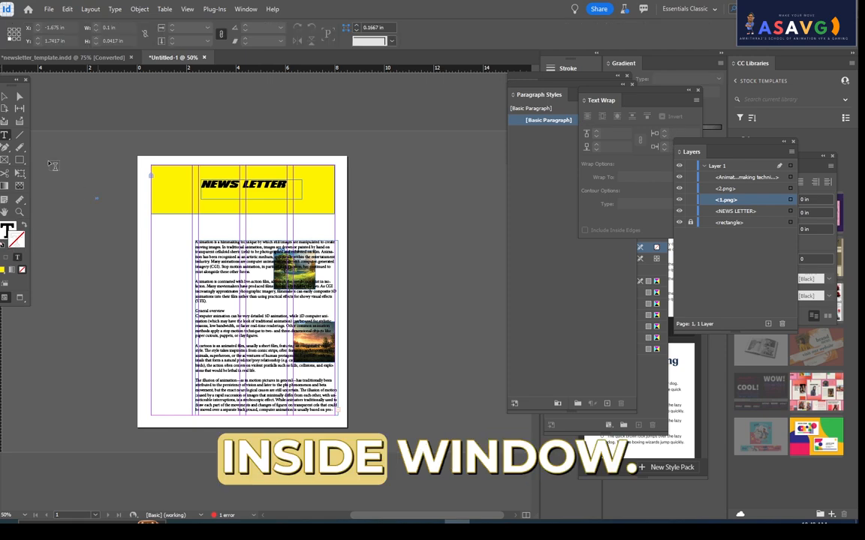
# - Move the animation text frame left to about X 0.91 in, Y 10.4 in
pyautogui.hotkey('ctrl', '=')
pyautogui.hotkey('ctrl', '=')
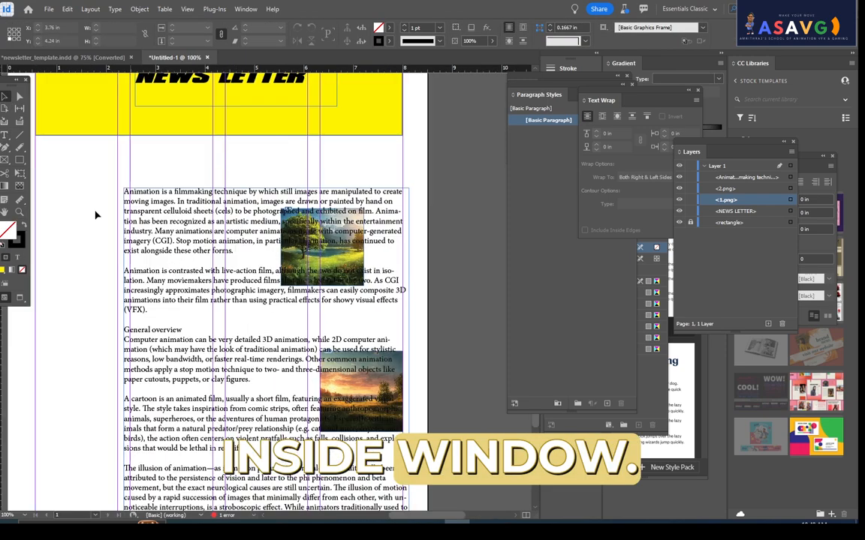
pyautogui.moveTo(145, 192); pyautogui.dragTo(73, 187)
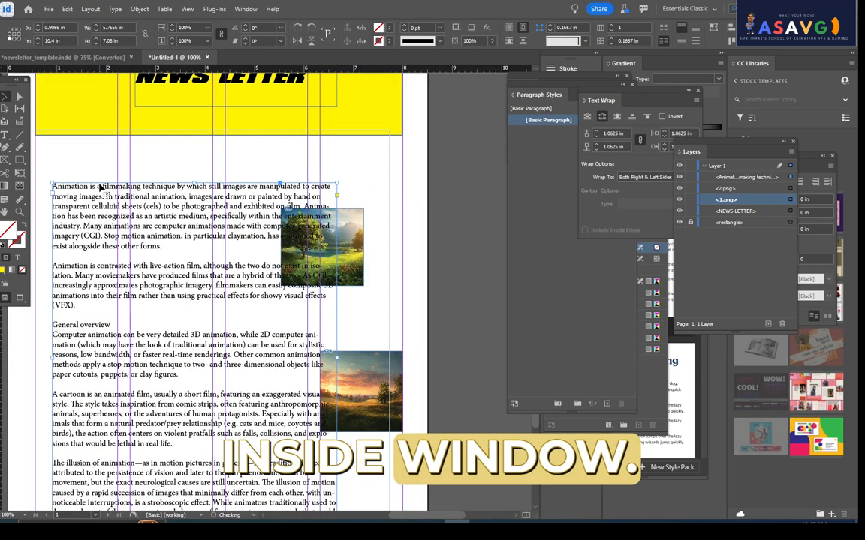
pyautogui.doubleClick(270, 237)
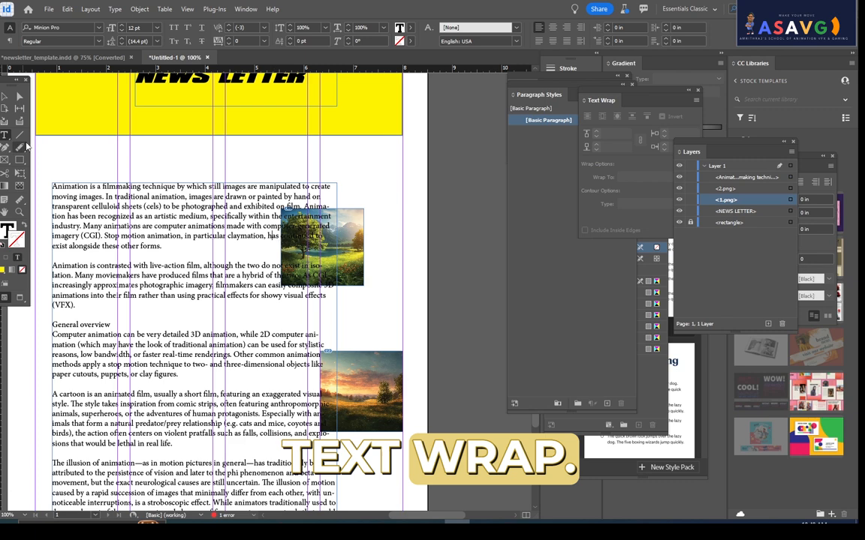
pyautogui.press('Escape')
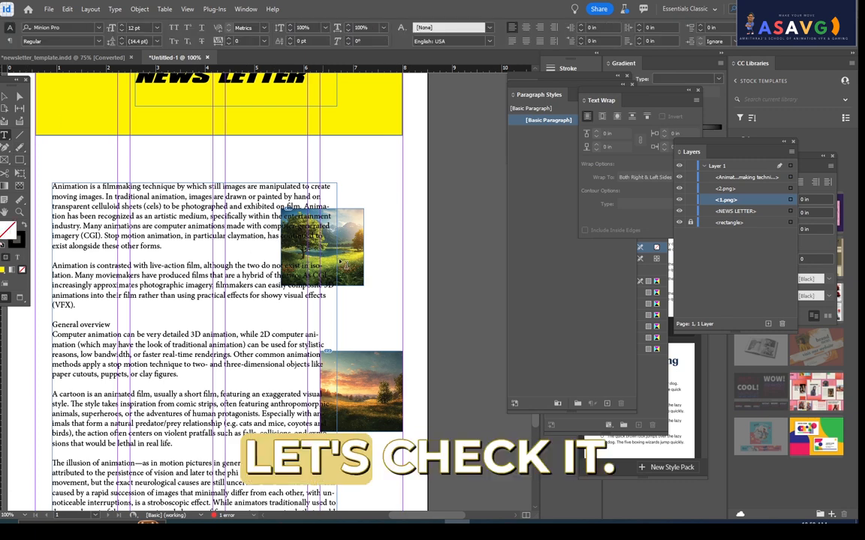
# - Move the tree picture into the animation text at about X 4.25 in, Y 5.5 in and wrap text around its bounding box
pyautogui.click(360, 275)
pyautogui.moveTo(360, 274); pyautogui.dragTo(240, 276)
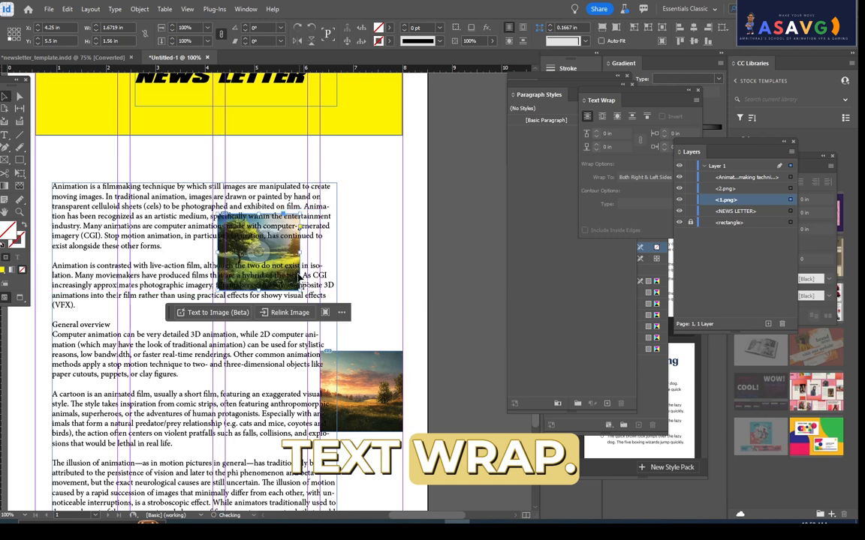
pyautogui.click(602, 116)
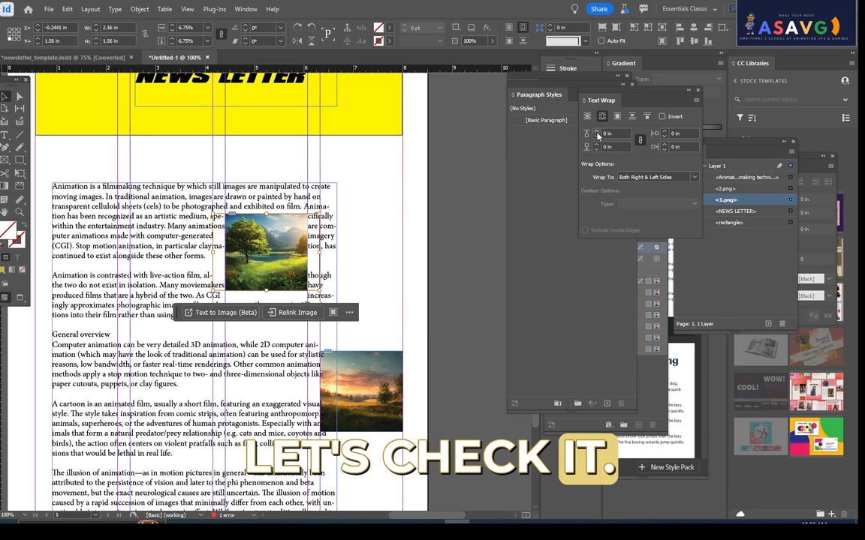
# - Set the tree picture's text wrap offsets to 0.0625 in on all sides
pyautogui.click(596, 133)
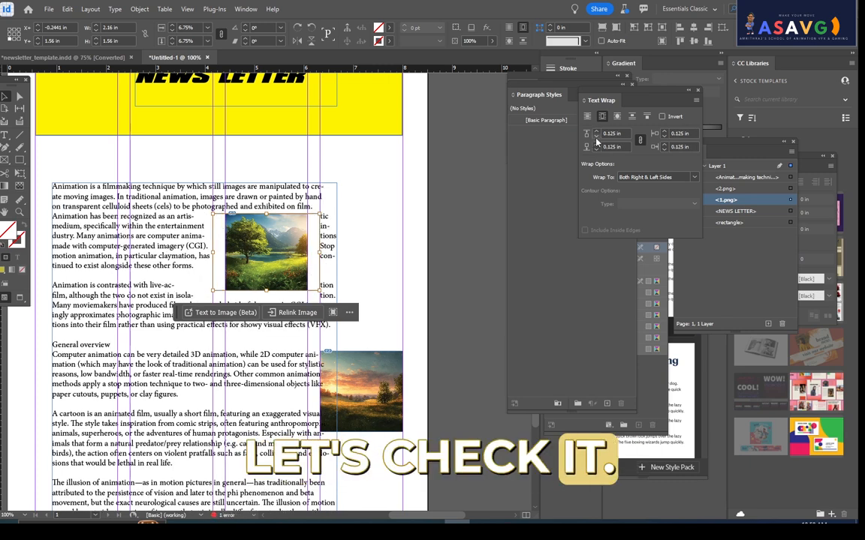
pyautogui.click(597, 137)
pyautogui.click(596, 137)
pyautogui.click(597, 137)
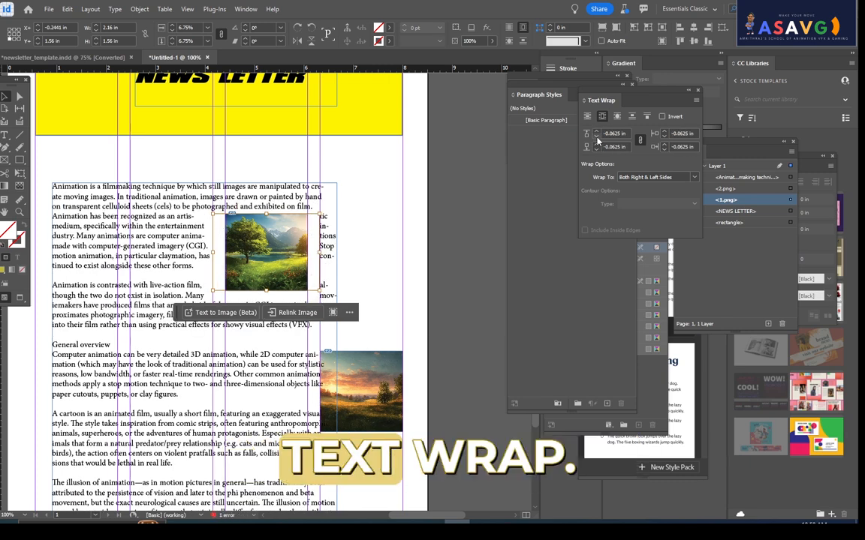
pyautogui.click(661, 134)
pyautogui.click(661, 133)
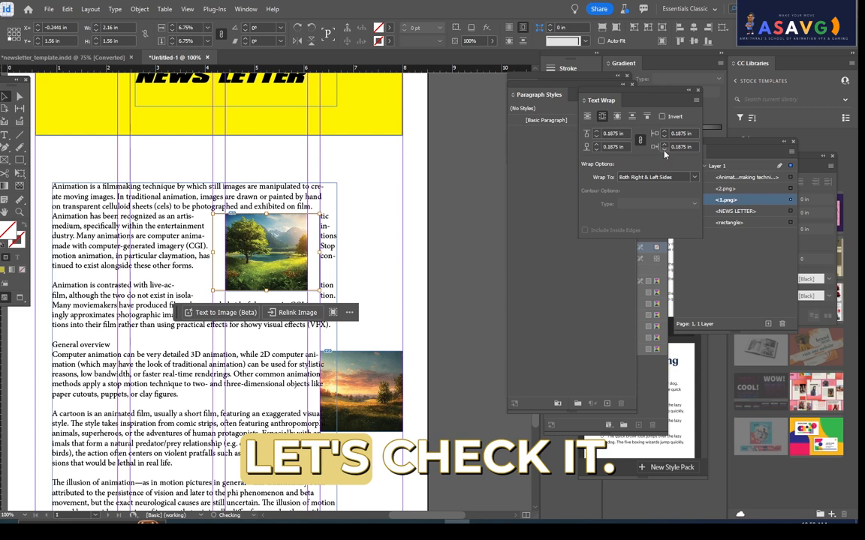
pyautogui.click(663, 145)
# - Try wrapping the text only on the tree picture's Right Side and restore Both Right & Left Sides
pyautogui.click(650, 178)
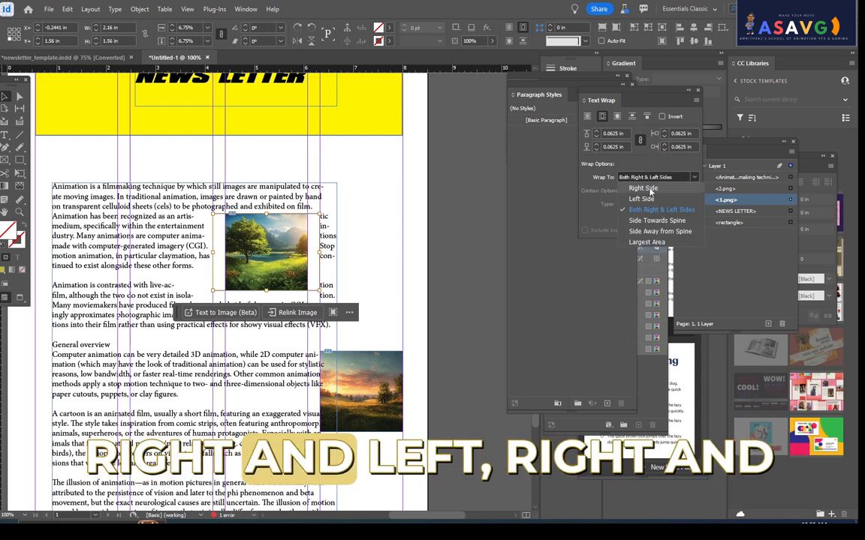
pyautogui.click(649, 189)
pyautogui.click(649, 178)
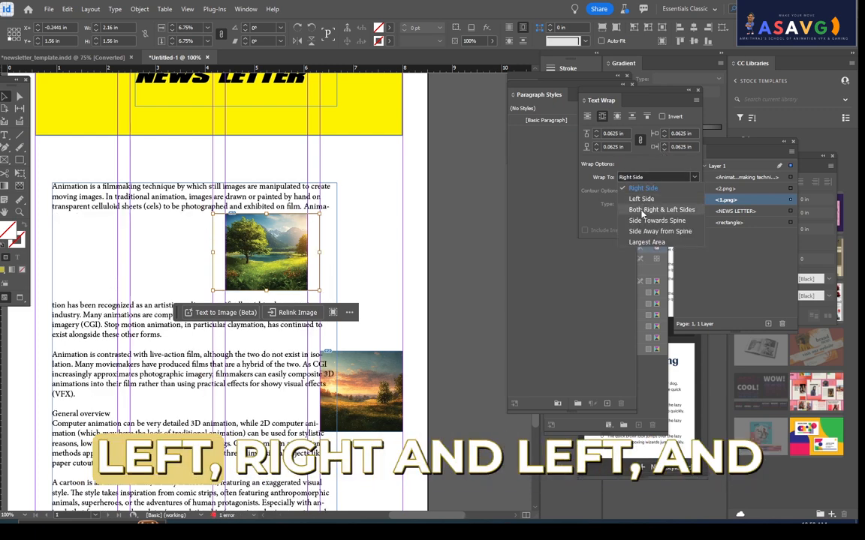
pyautogui.click(645, 211)
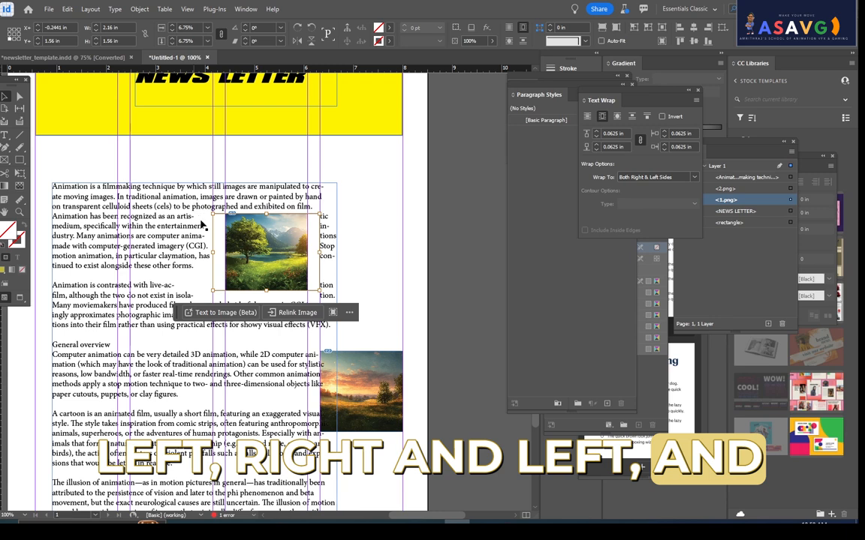
# - Shift the tree image within its frame and narrow it to about 1.73 in wide, flush with the frame's left edge
pyautogui.moveTo(242, 260); pyautogui.dragTo(264, 255)
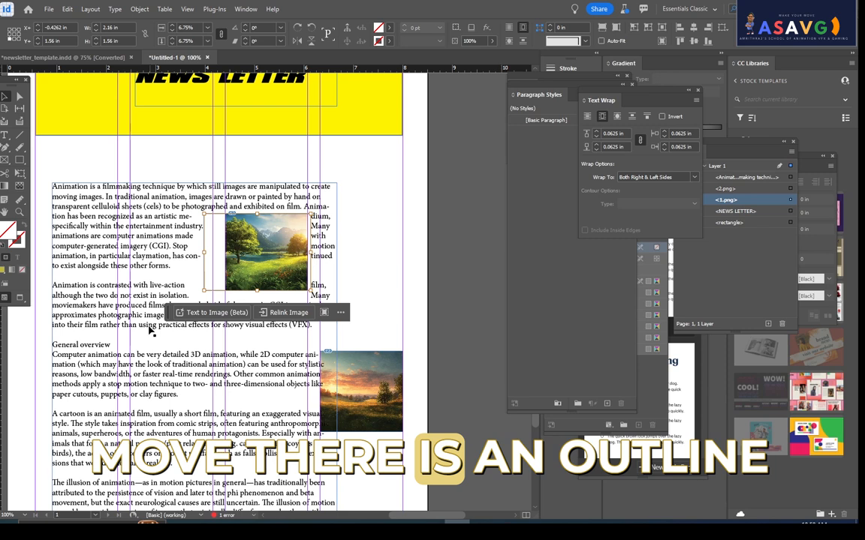
pyautogui.moveTo(204, 252); pyautogui.dragTo(222, 254)
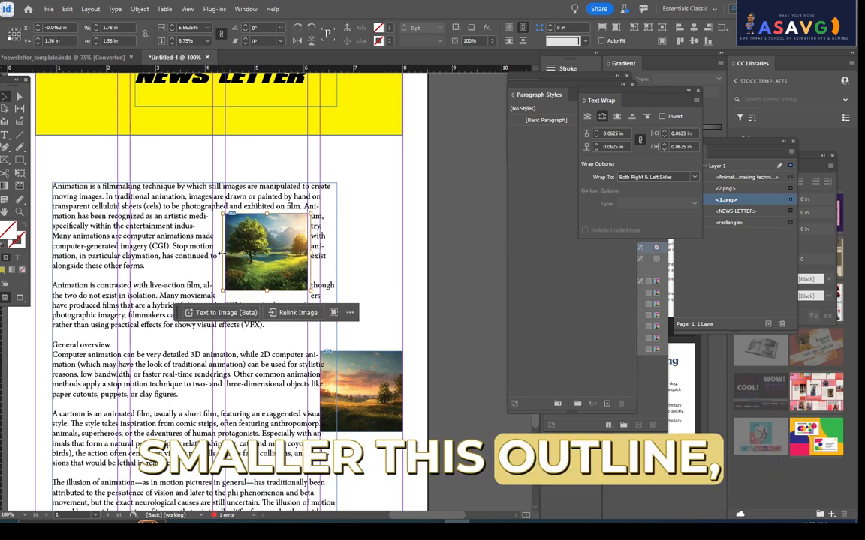
pyautogui.hotkey('ctrl', '=')
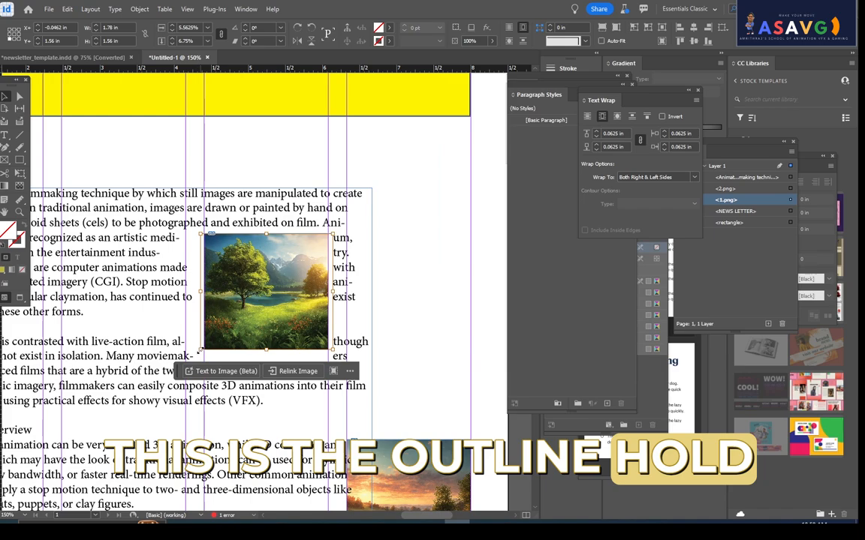
pyautogui.moveTo(201, 292); pyautogui.dragTo(205, 292)
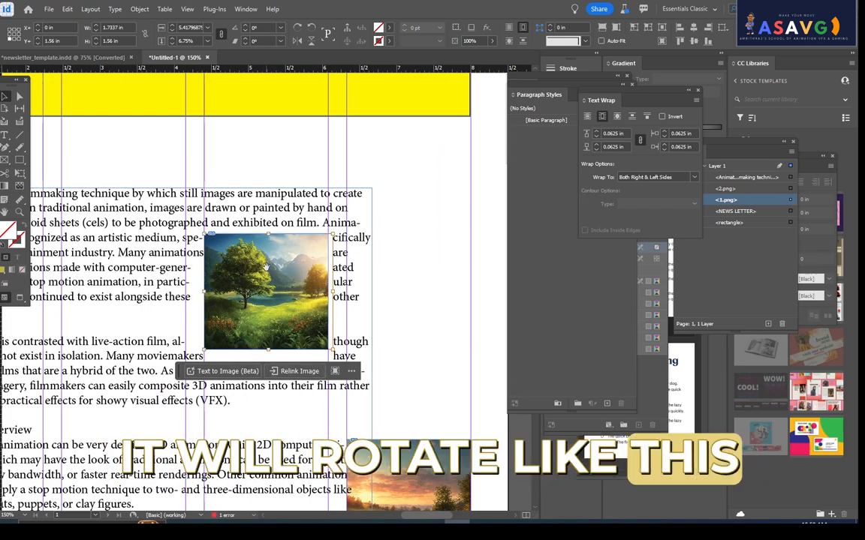
# - Move the sunset picture into the article text at about X 3.32 in, Y 8.5 in and wrap text around its bounding box
pyautogui.moveTo(256, 292); pyautogui.dragTo(456, 156)
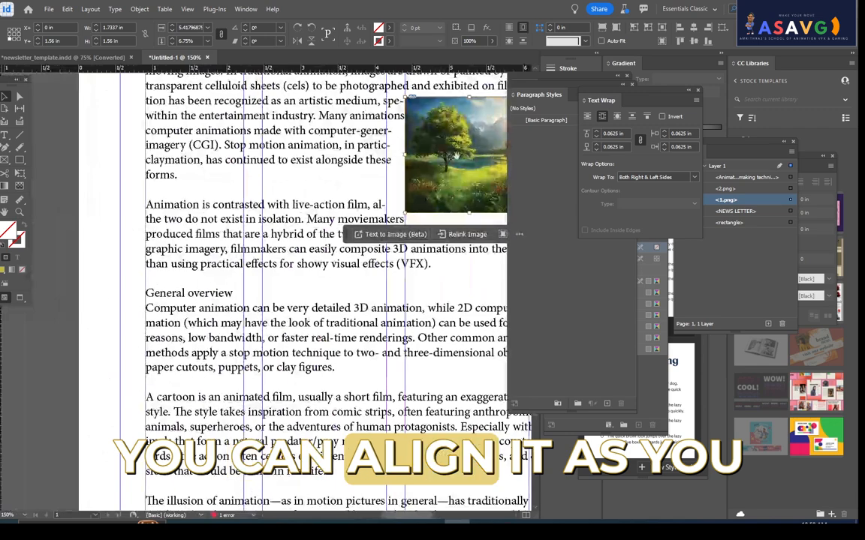
pyautogui.hotkey('ctrl', '-')
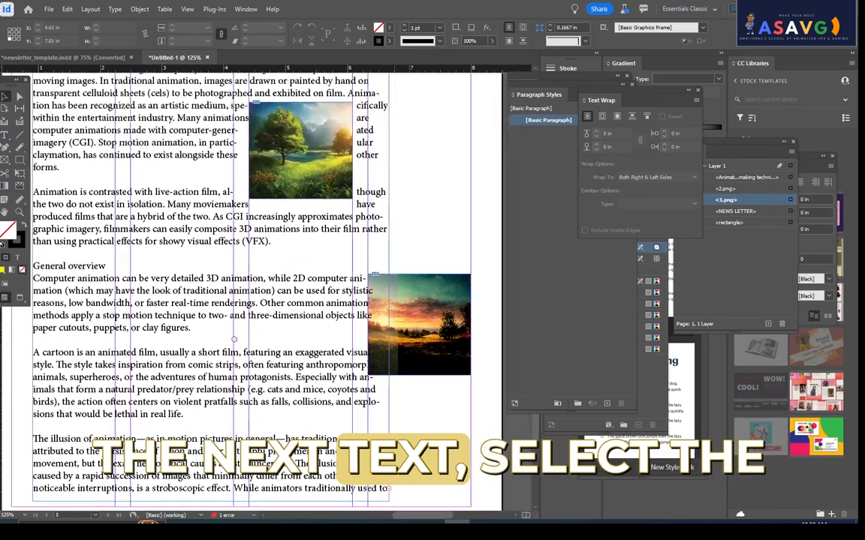
pyautogui.moveTo(235, 339); pyautogui.dragTo(209, 340)
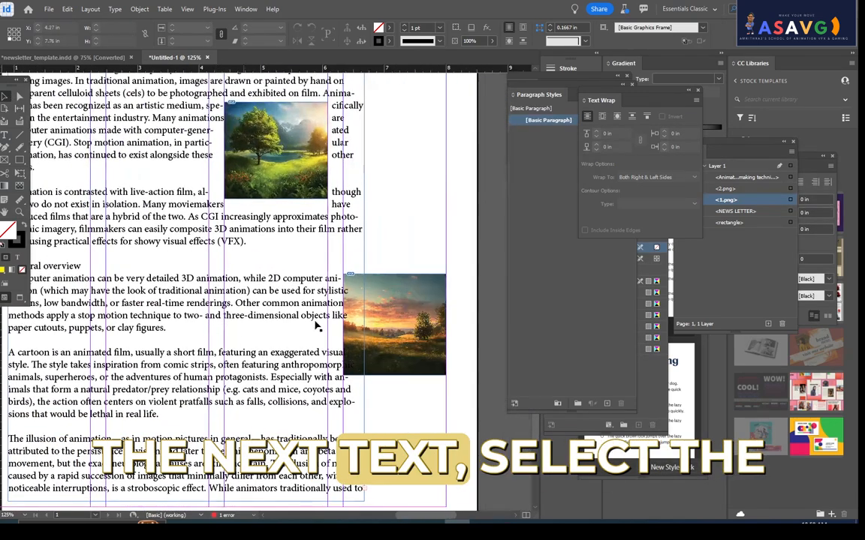
pyautogui.click(403, 301)
pyautogui.click(601, 117)
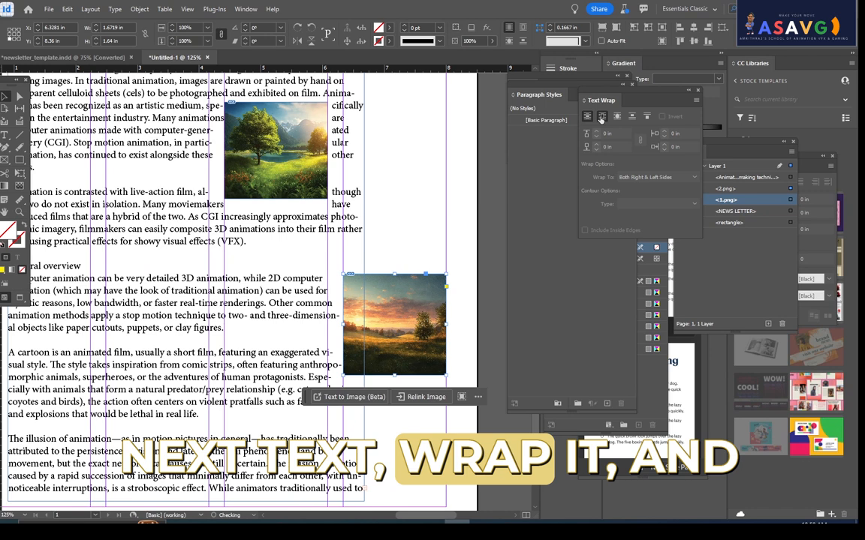
pyautogui.hotkey('ctrl', 'z')
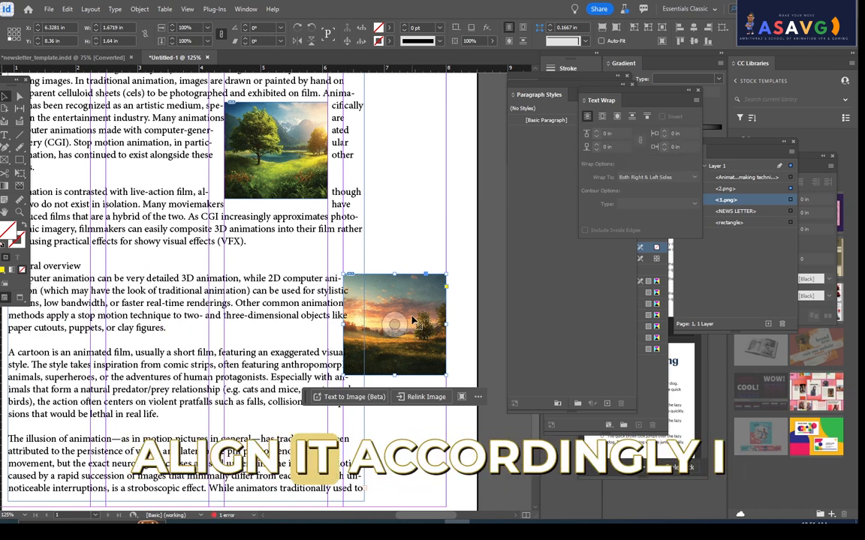
pyautogui.moveTo(413, 313); pyautogui.dragTo(228, 319)
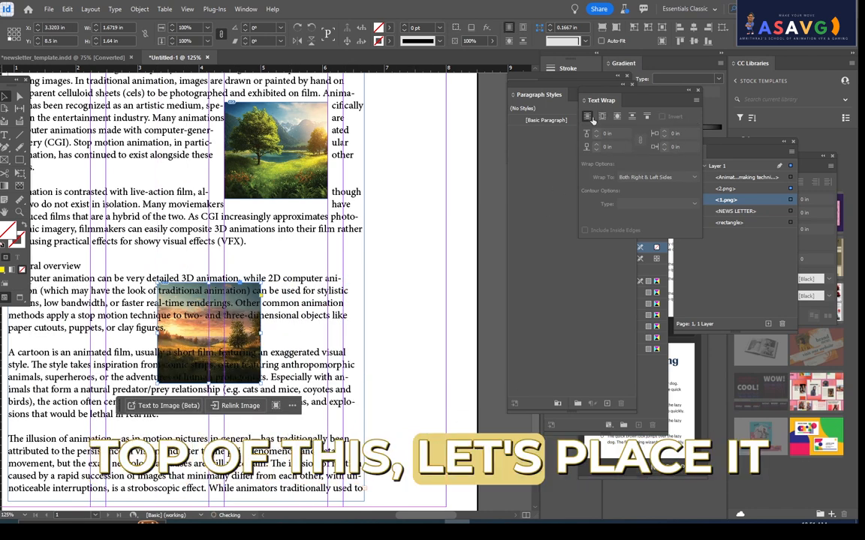
pyautogui.click(601, 117)
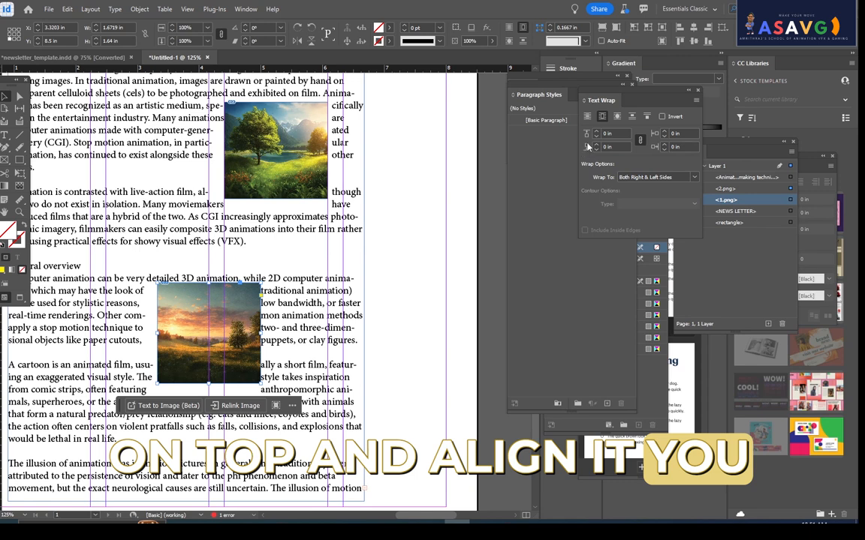
# - Try wrap offsets up to 0.125 in around the sunset picture and return them to 0 in
pyautogui.click(596, 132)
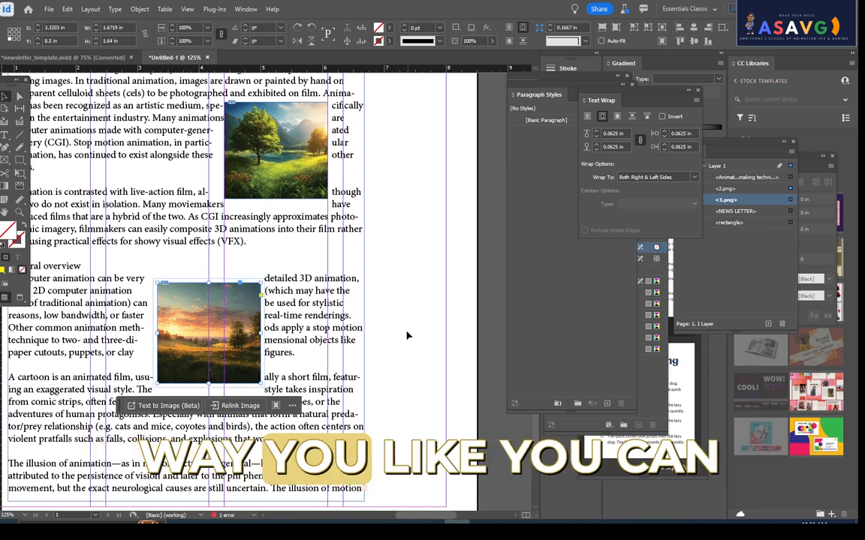
pyautogui.click(596, 133)
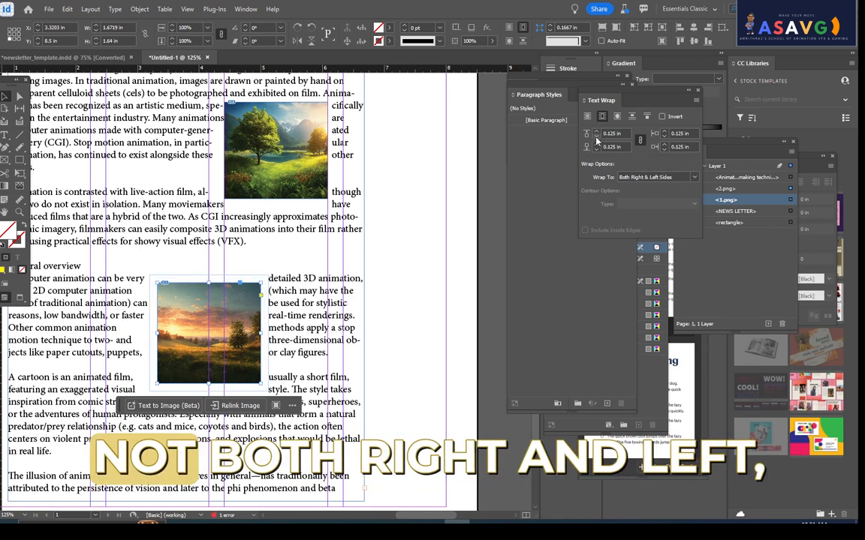
pyautogui.click(597, 137)
pyautogui.click(597, 137)
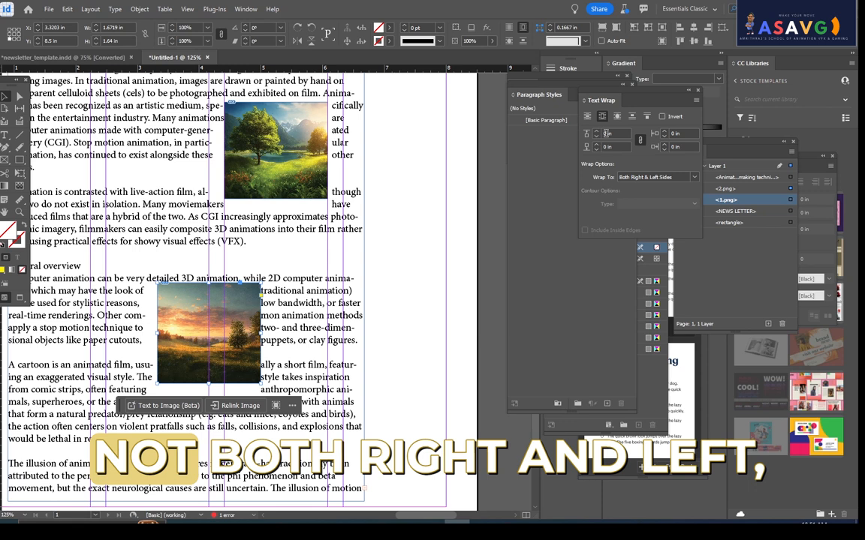
# - Try the Right Side and Largest Area wraps on the sunset picture and settle on Left Side
pyautogui.click(653, 177)
pyautogui.click(635, 189)
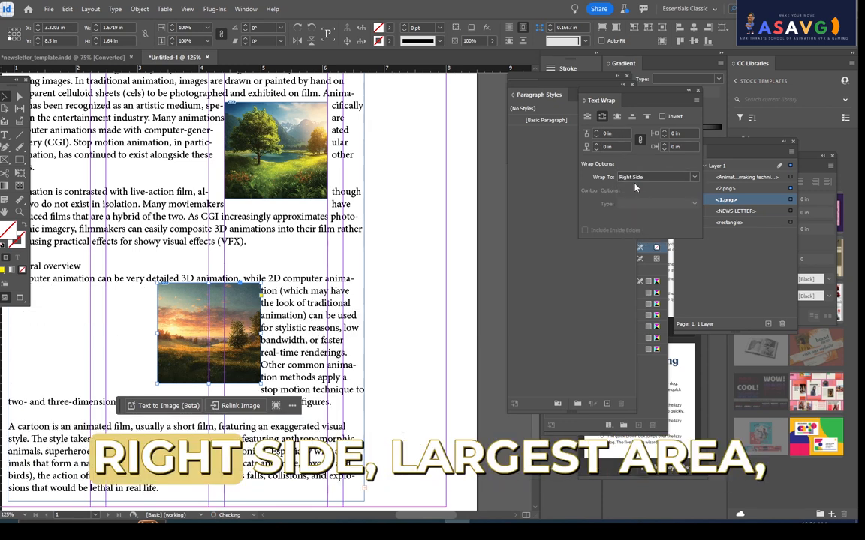
pyautogui.click(632, 179)
pyautogui.click(637, 242)
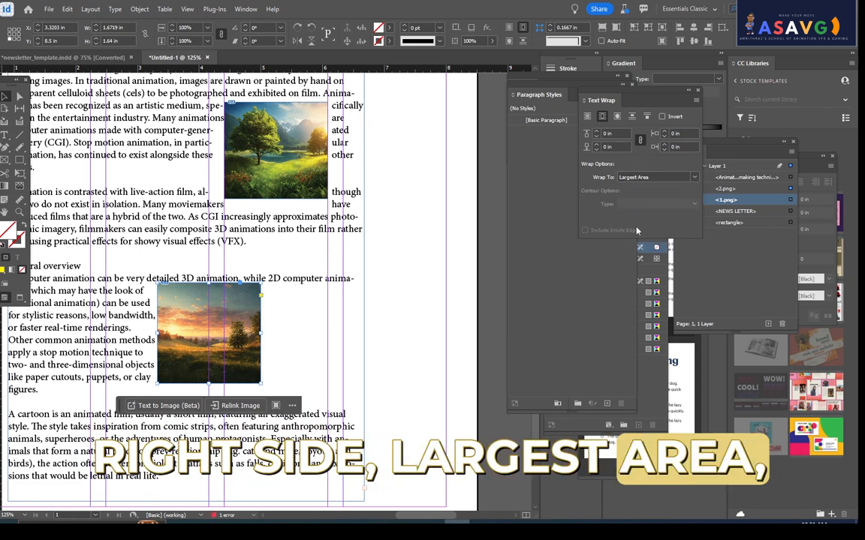
pyautogui.click(626, 178)
pyautogui.click(638, 199)
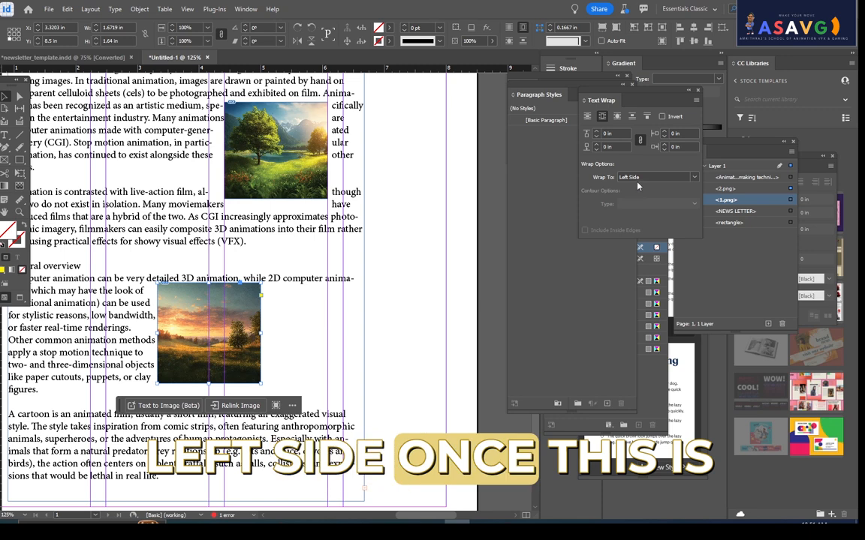
# - Try the Right Side wrap, return to Left Side, and move the sunset picture to about X 4.62 in, Y 8.54 in
pyautogui.click(649, 178)
pyautogui.click(646, 190)
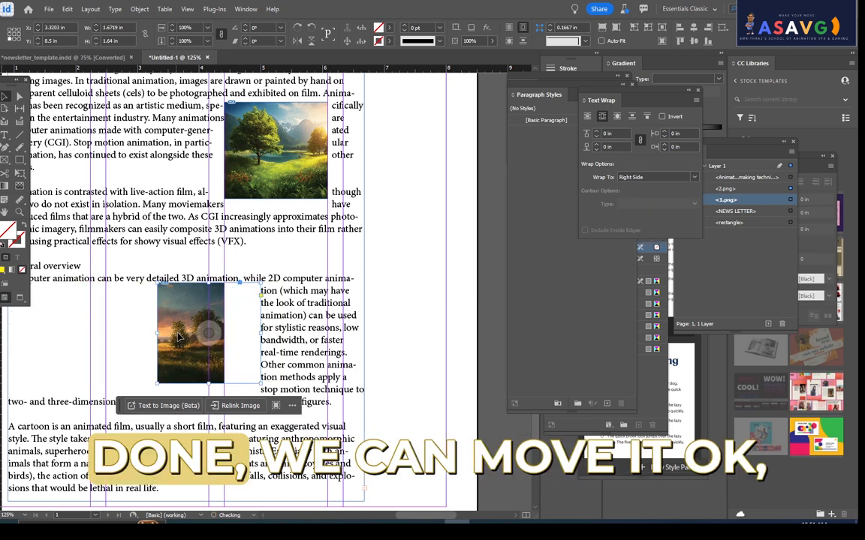
pyautogui.click(232, 318)
pyautogui.moveTo(253, 297); pyautogui.dragTo(334, 291)
pyautogui.hotkey('ctrl', 'z')
pyautogui.hotkey('ctrl', 'z')
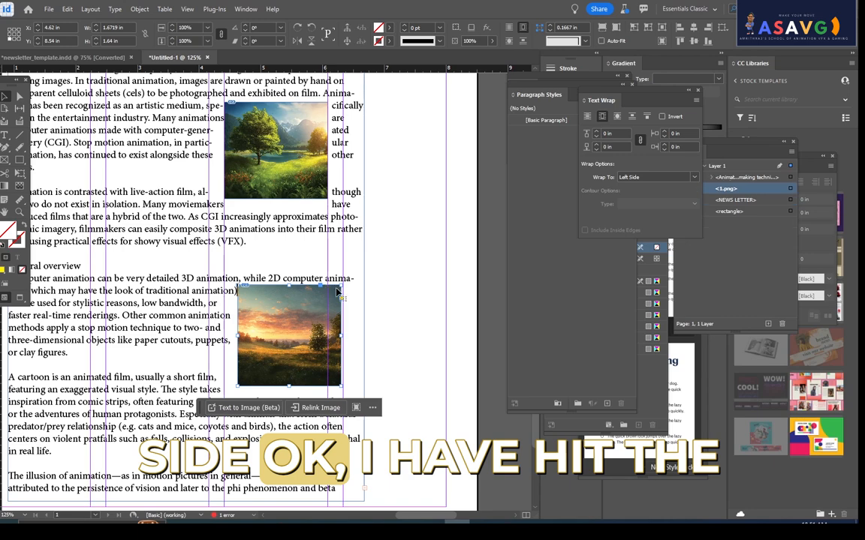
# - Deselect the picture and preview the whole newsletter page without guides and frame edges
pyautogui.scroll(-2, 416, 295)
pyautogui.hotkey('ctrl', '-')
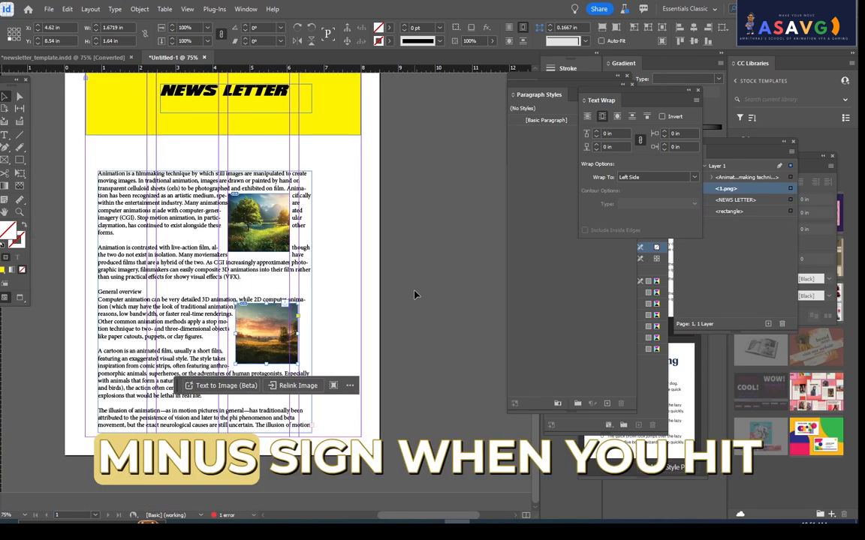
pyautogui.hotkey('ctrl', '-')
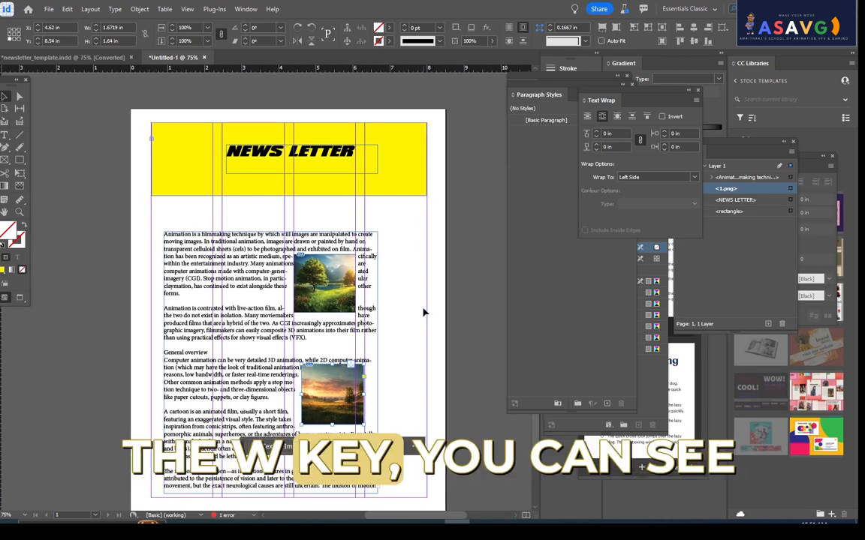
pyautogui.press('w')
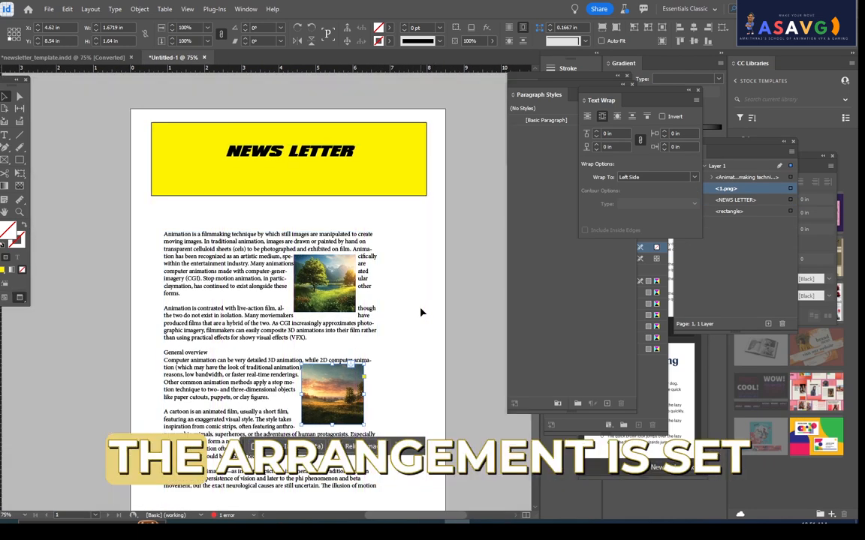
pyautogui.click(482, 384)
pyautogui.press('w')
pyautogui.press('w')
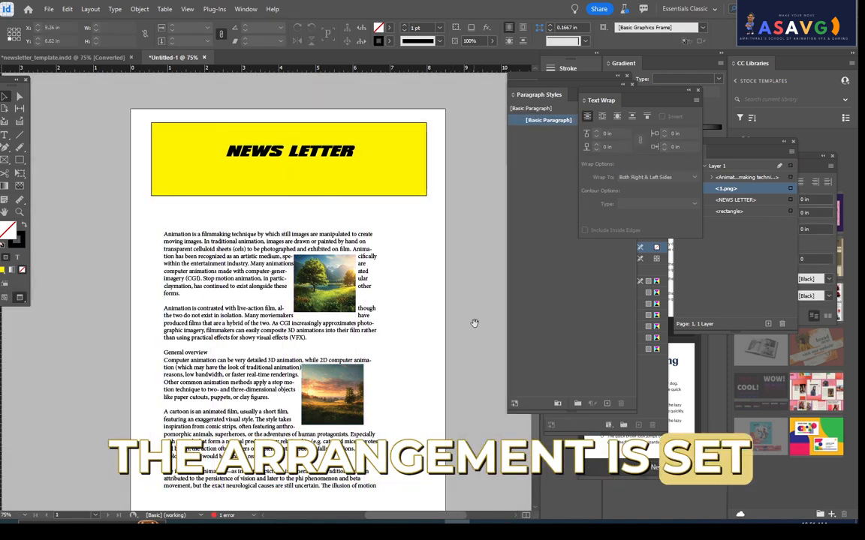
pyautogui.moveTo(415, 322); pyautogui.dragTo(440, 260)
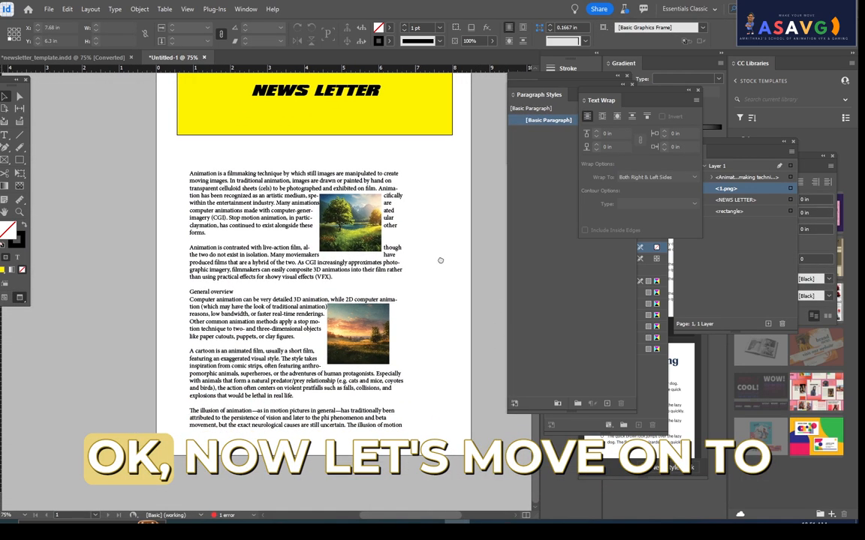
# - Insert an empty line above the article's opening paragraph to make room for a heading
pyautogui.click(192, 171)
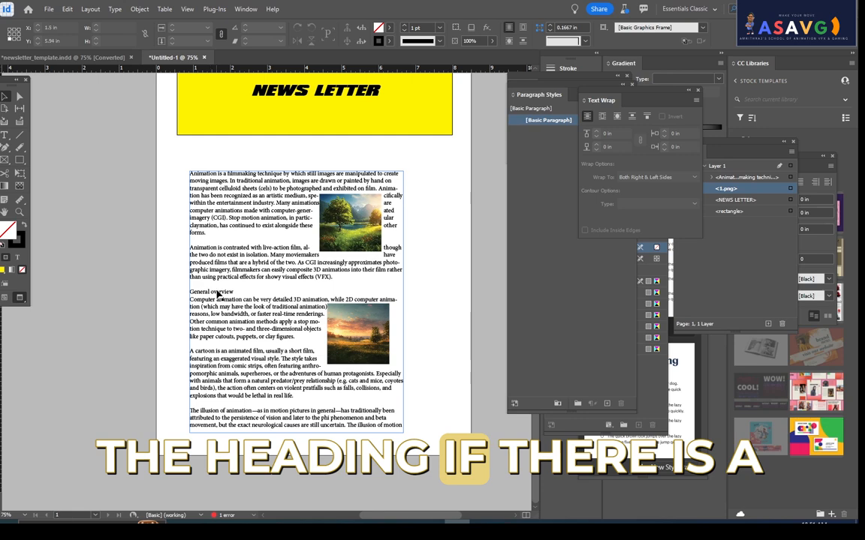
pyautogui.doubleClick(197, 173)
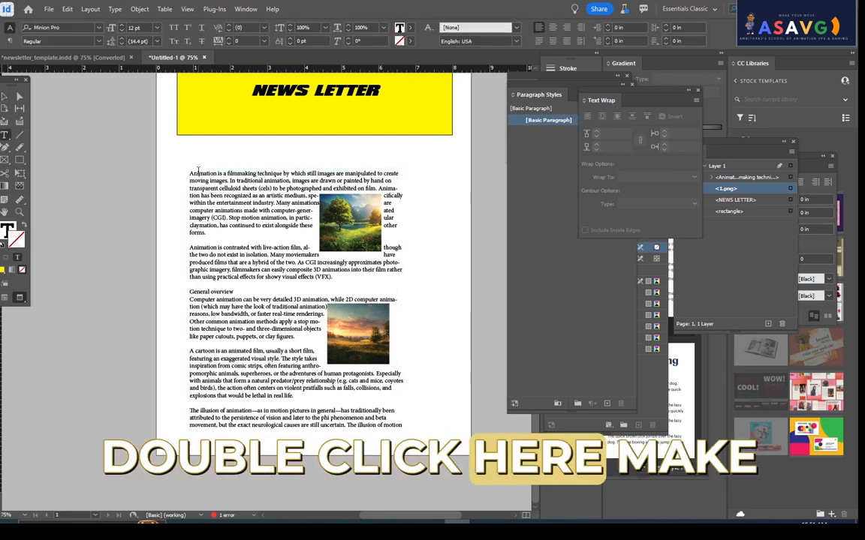
pyautogui.hotkey('ctrl', '=')
pyautogui.hotkey('ctrl', '=')
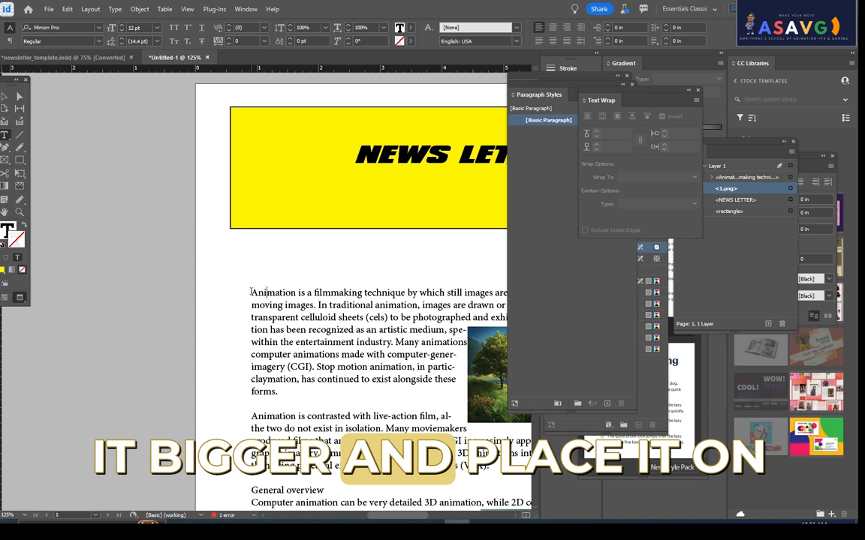
pyautogui.press('Return')
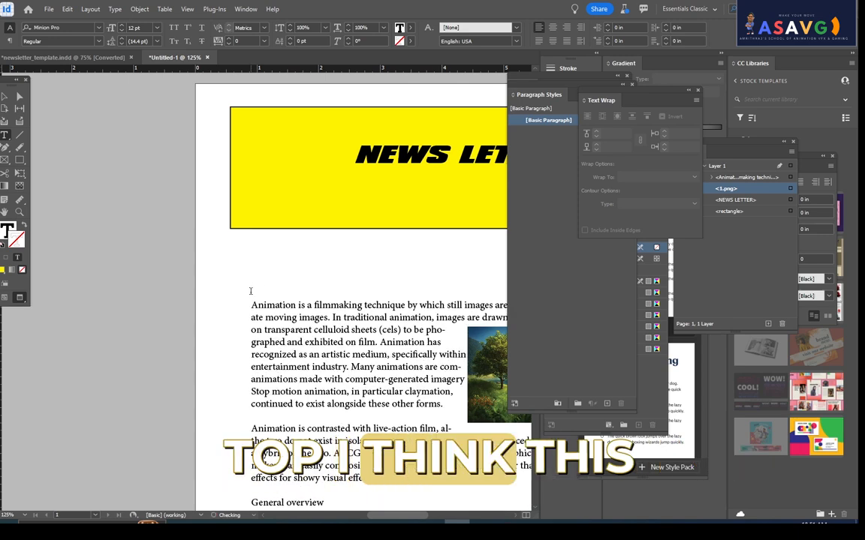
# - Bring the paragraph styles to the front and display the preset Style Packs
pyautogui.moveTo(299, 305); pyautogui.dragTo(227, 304)
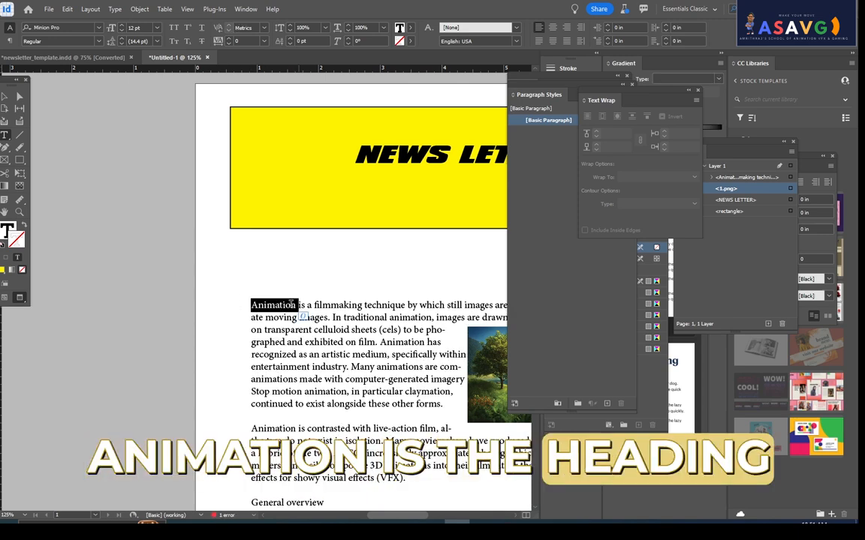
pyautogui.scroll(-3, 293, 308)
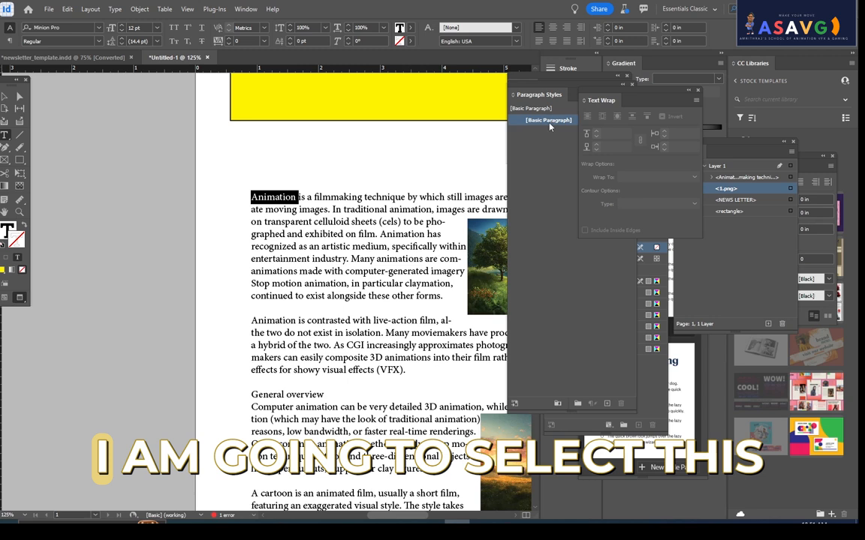
pyautogui.click(569, 87)
pyautogui.click(363, 284)
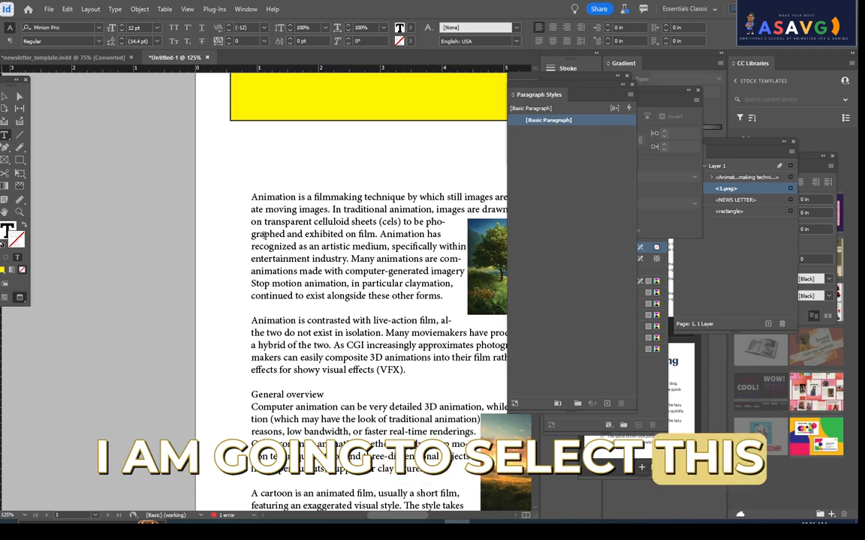
pyautogui.moveTo(250, 202); pyautogui.dragTo(409, 442)
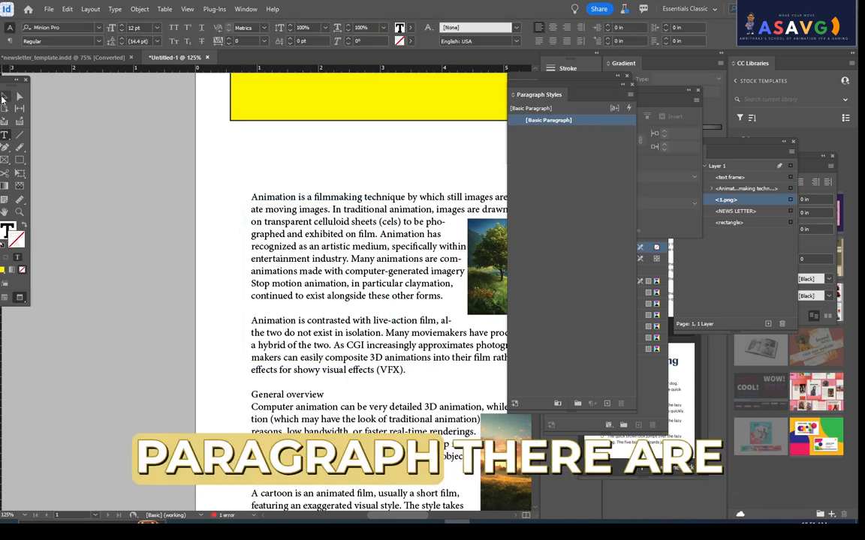
pyautogui.click(4, 97)
pyautogui.press('t')
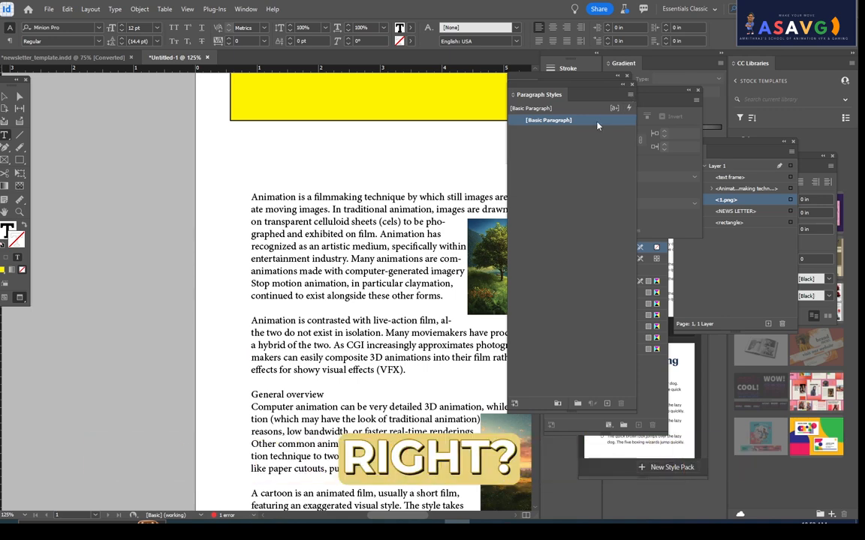
pyautogui.click(557, 405)
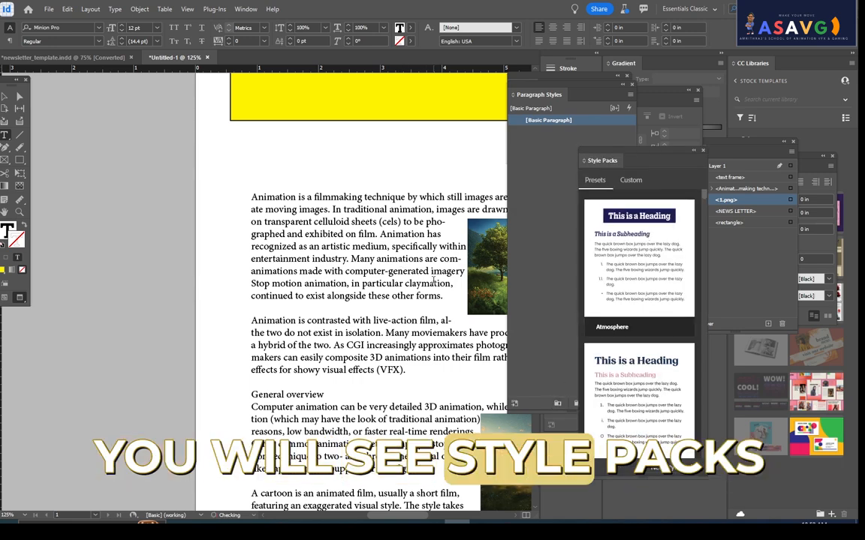
pyautogui.moveTo(349, 259); pyautogui.dragTo(434, 284)
pyautogui.press('BackSpace')
pyautogui.hotkey('ctrl', 'z')
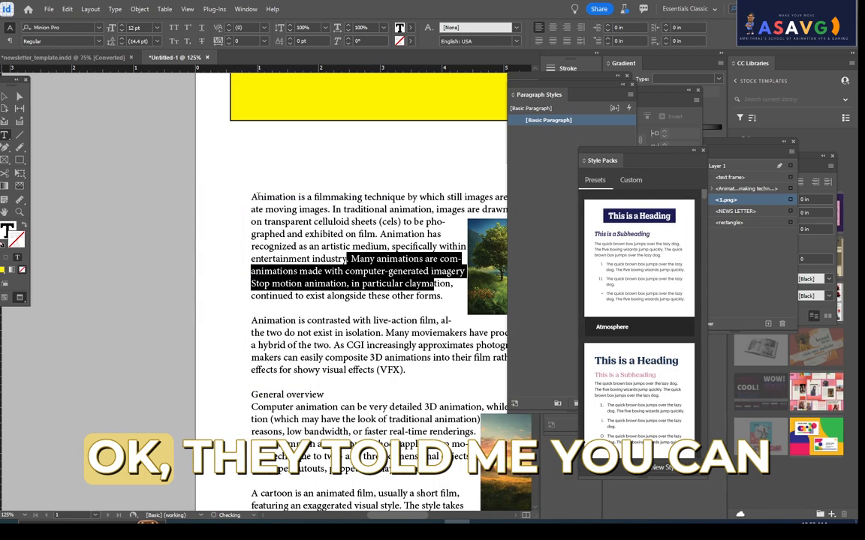
# - Select the entire article text and apply the Atmosphere style pack to it
pyautogui.hotkey('ctrl', '-')
pyautogui.hotkey('ctrl', '-')
pyautogui.click(70, 106)
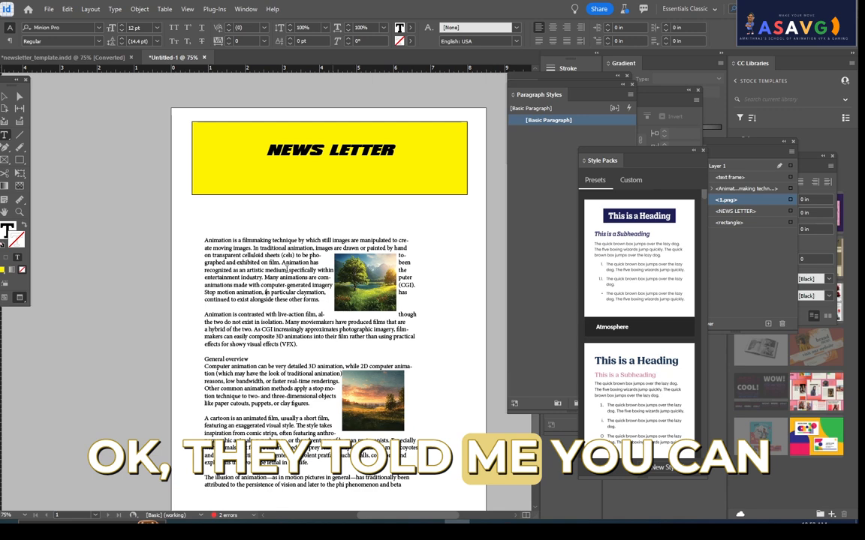
pyautogui.press('v')
pyautogui.click(249, 247)
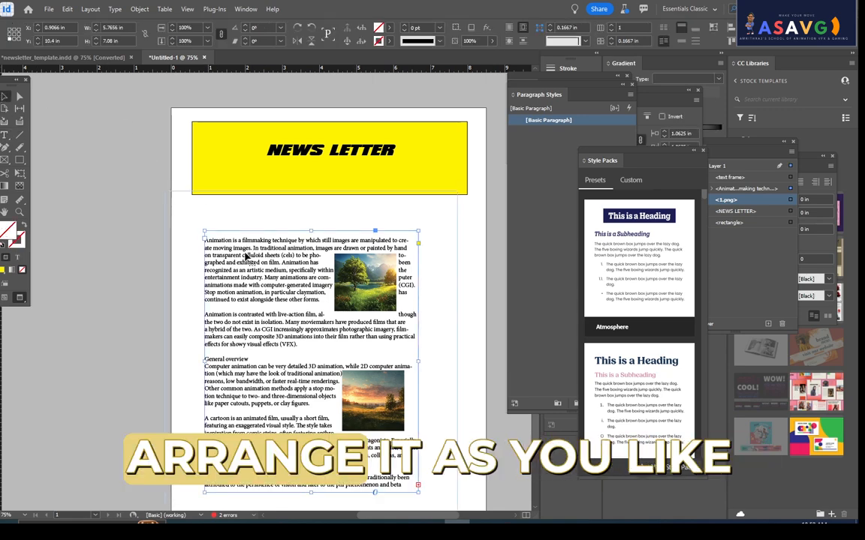
pyautogui.press('t')
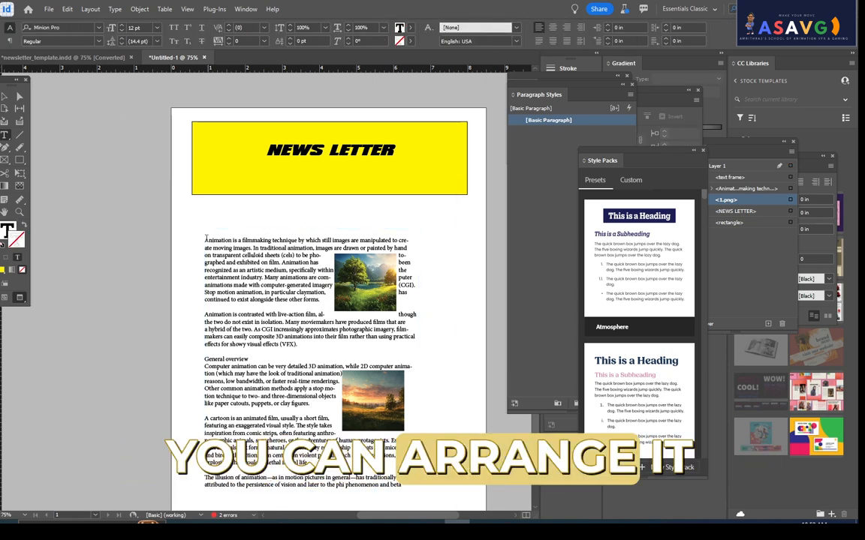
pyautogui.click(205, 239)
pyautogui.hotkey('ctrl', 'a')
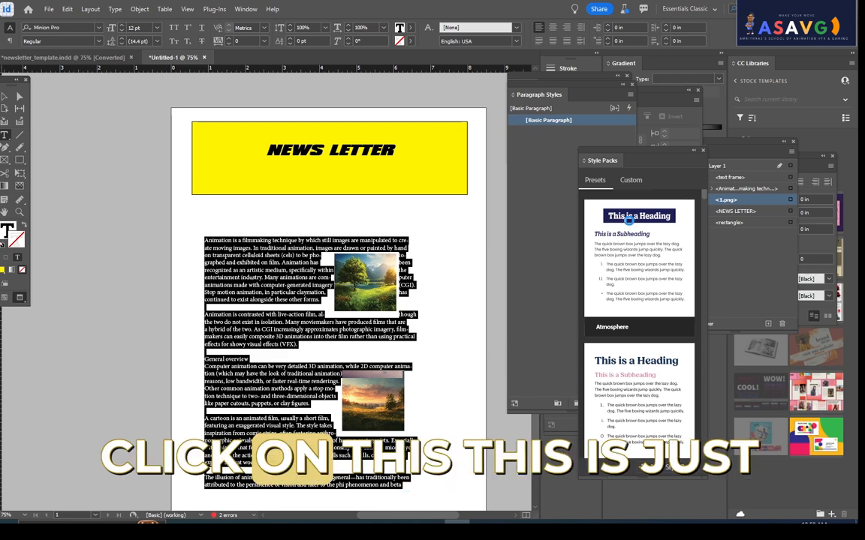
pyautogui.click(628, 220)
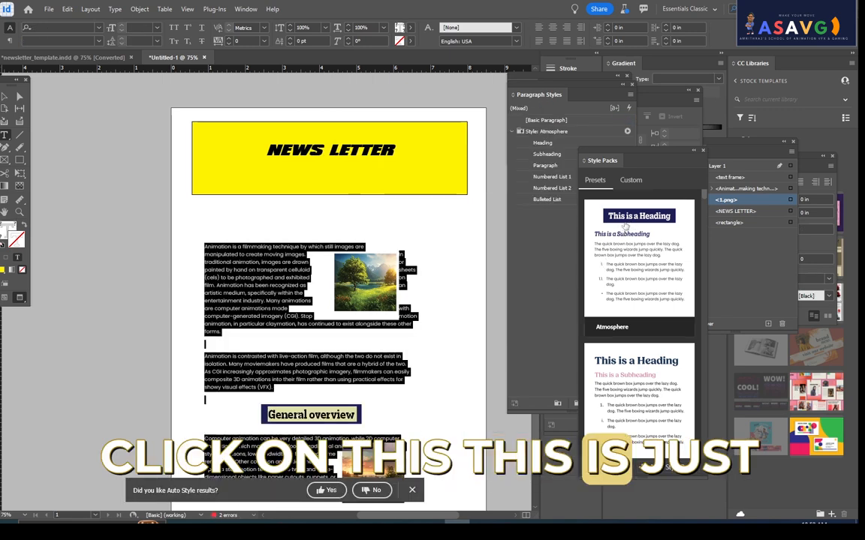
# - Move the Style Packs aside and apply Atmosphere's Subheading style to the "General overview" line
pyautogui.scroll(-2, 465, 388)
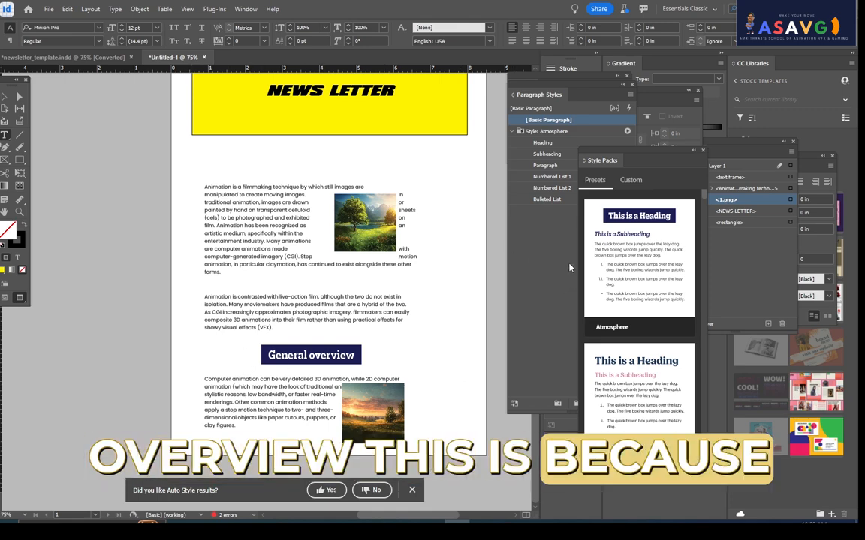
pyautogui.scroll(2, 226, 275)
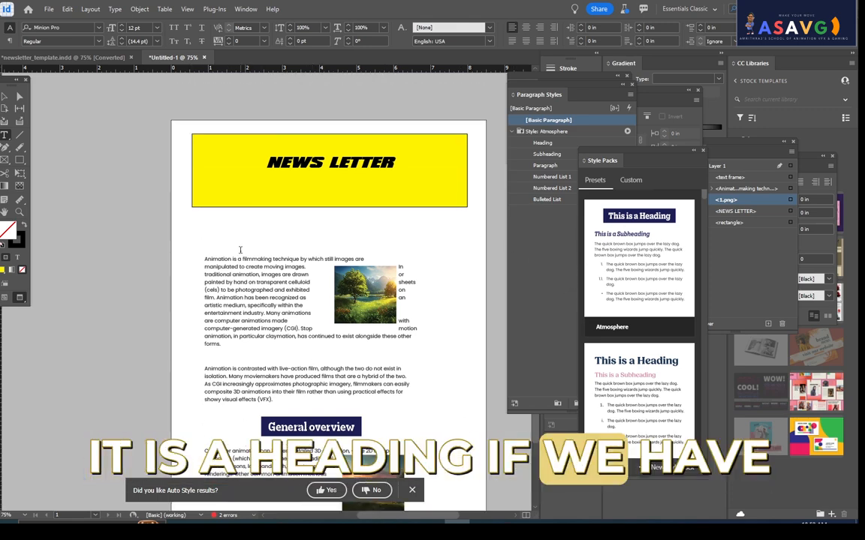
pyautogui.scroll(-2, 385, 348)
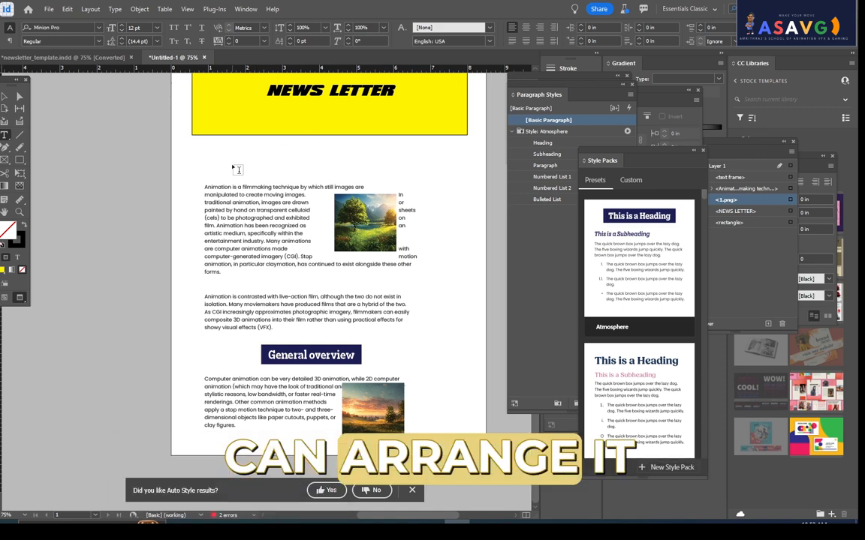
pyautogui.click(326, 358)
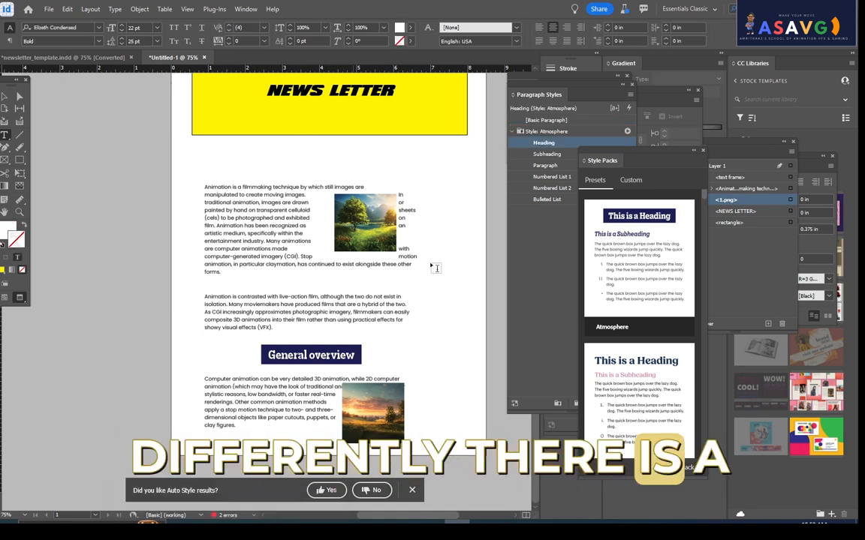
pyautogui.moveTo(645, 155); pyautogui.dragTo(699, 174)
pyautogui.click(560, 155)
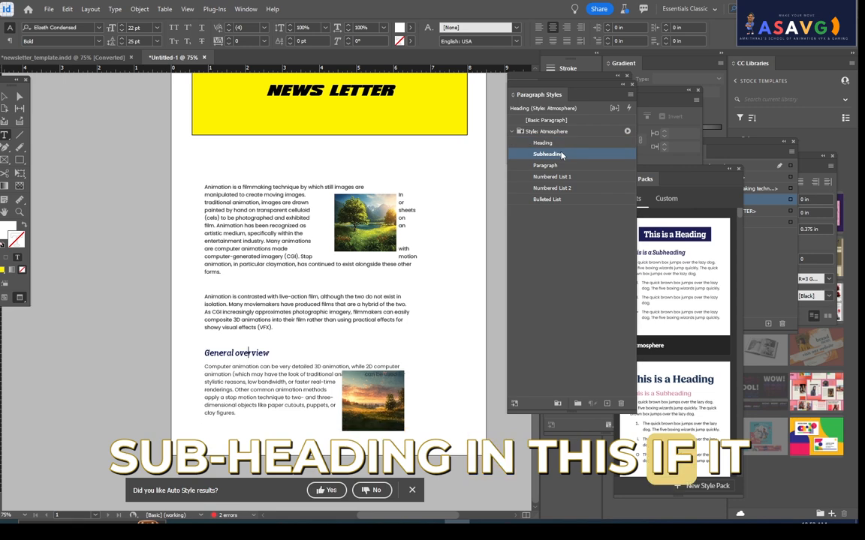
pyautogui.click(561, 155)
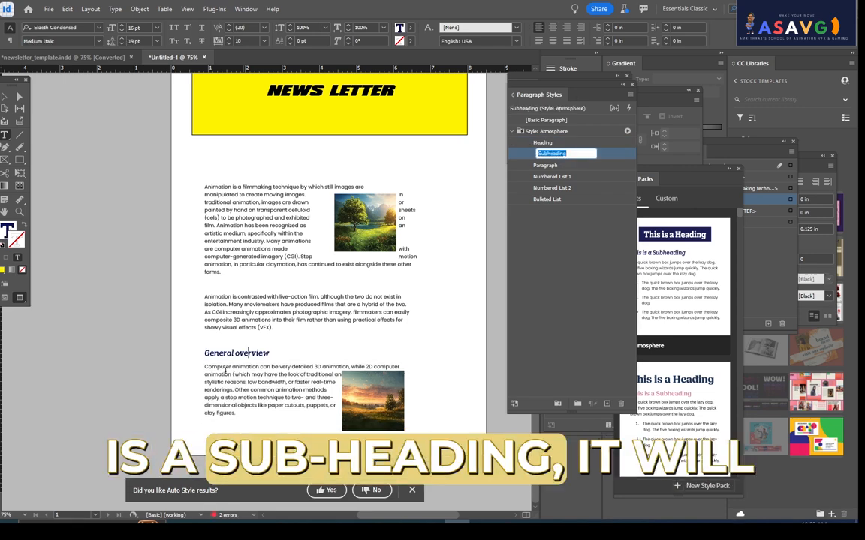